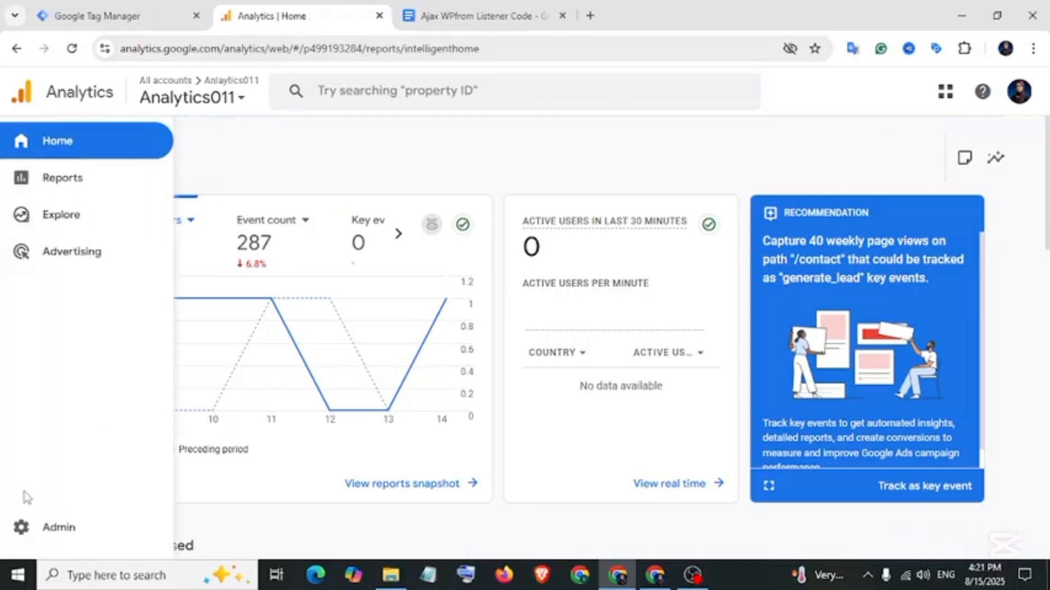
Copy the Analytics011 web stream's measurement ID from the Analytics data streams.
{"action": "left_click", "coordinate": [21, 527]}
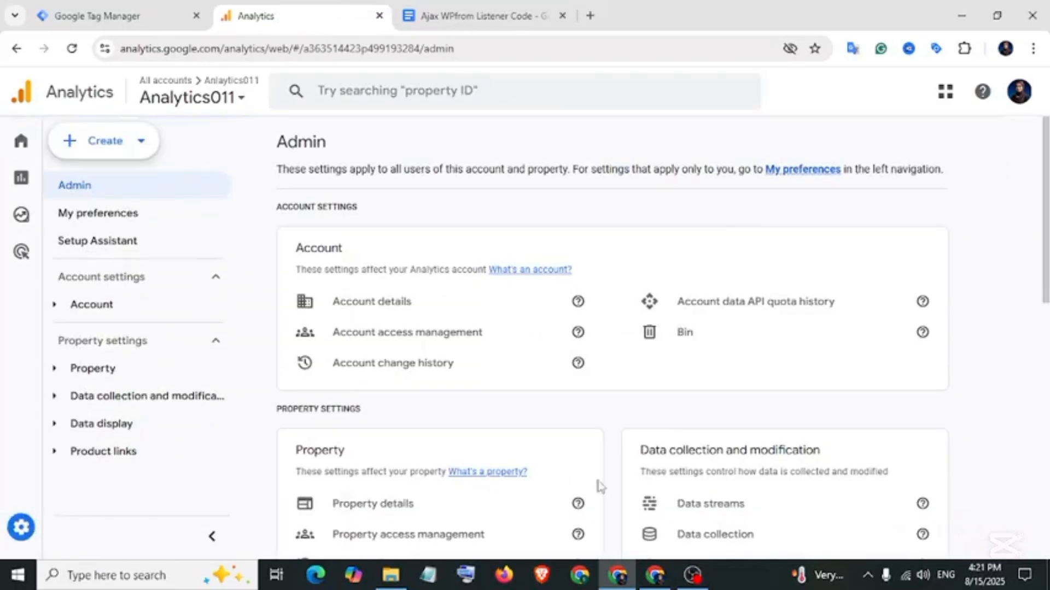
{"action": "left_click", "coordinate": [692, 508]}
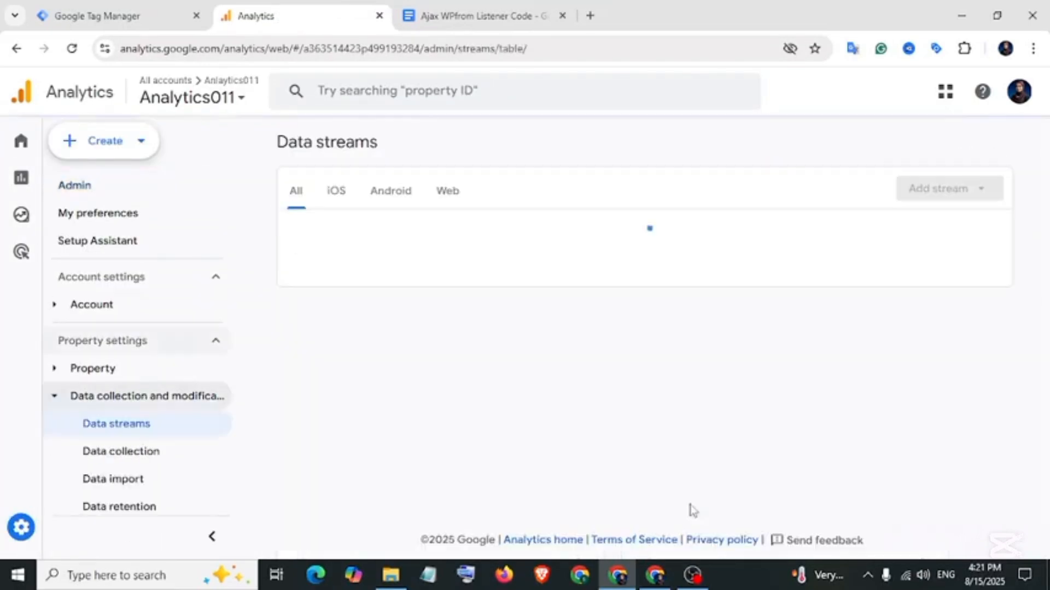
{"action": "left_click", "coordinate": [377, 238]}
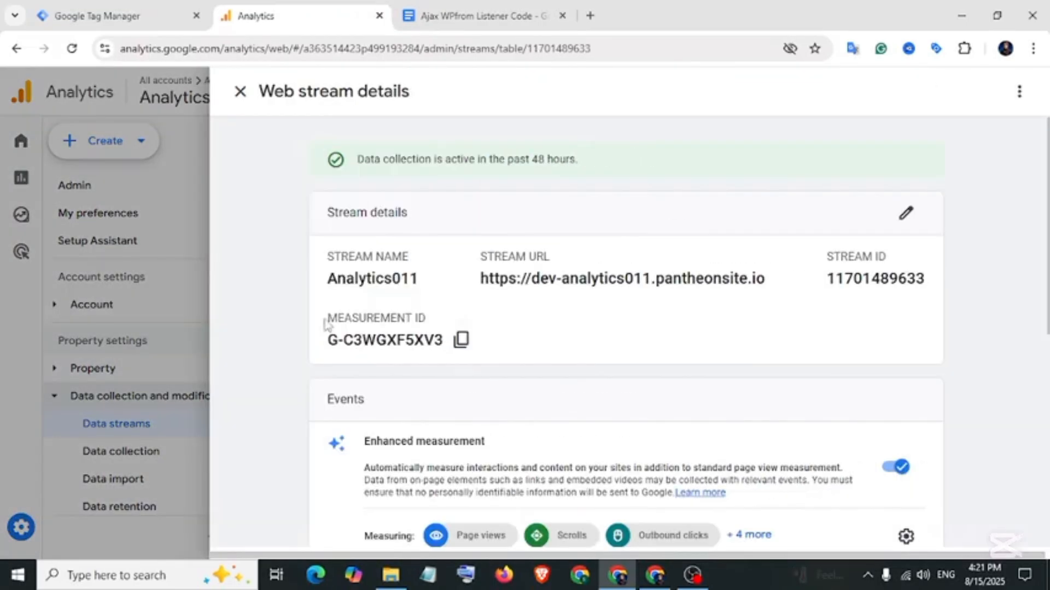
{"action": "left_click_drag", "start_coordinate": [326, 324], "coordinate": [426, 320]}
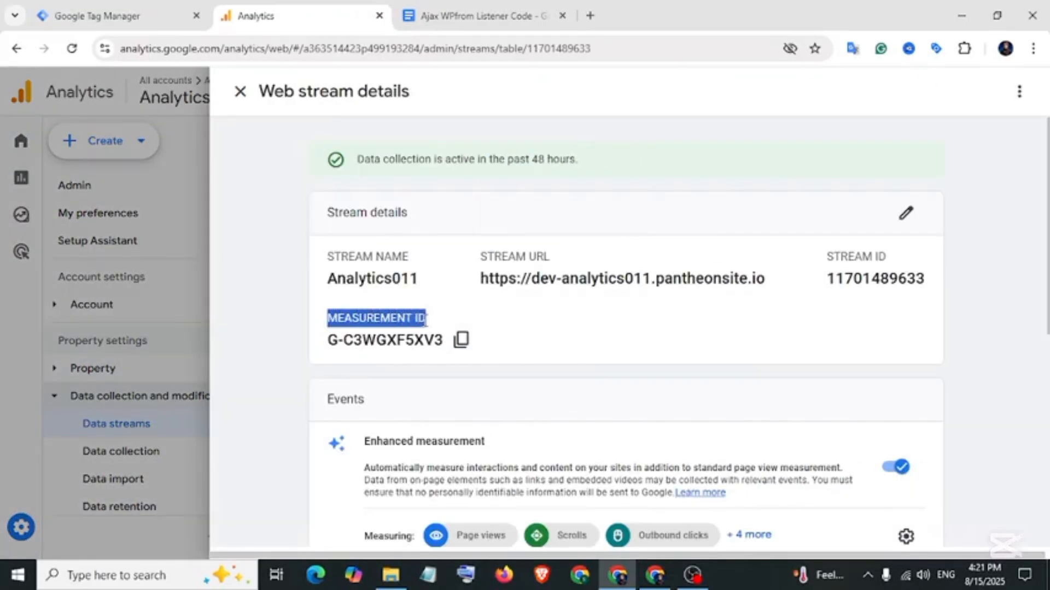
{"action": "left_click", "coordinate": [345, 339]}
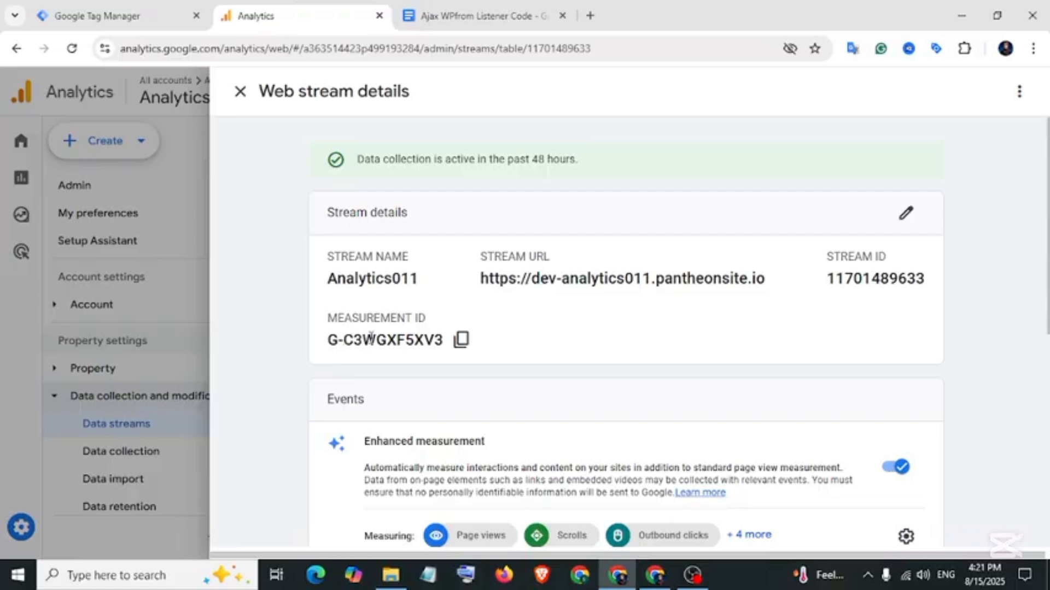
{"action": "left_click", "coordinate": [461, 340]}
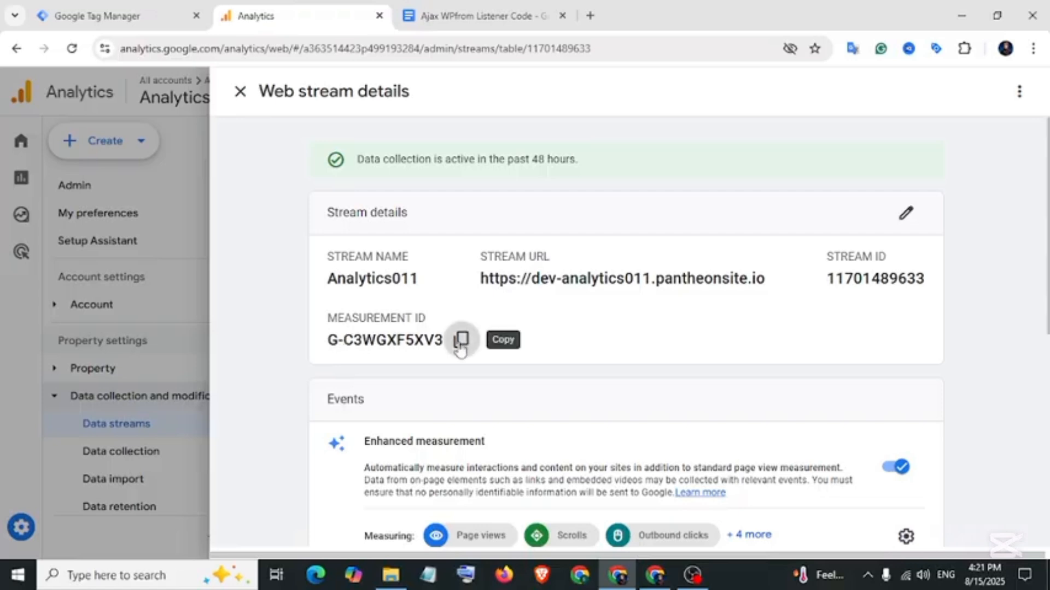
{"action": "left_click", "coordinate": [131, 7]}
{"action": "right_click", "coordinate": [364, 321]}
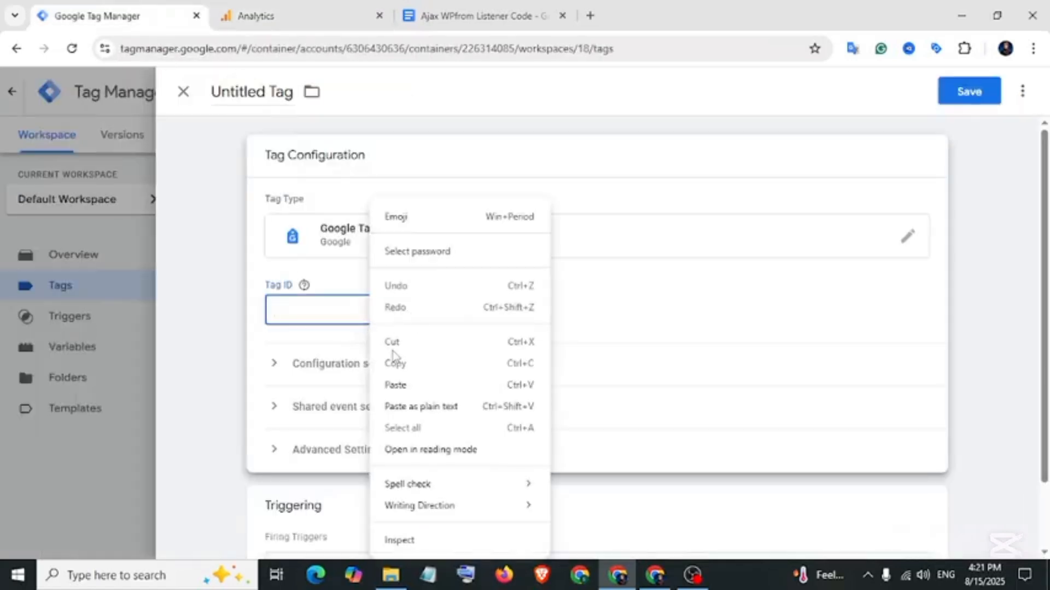
{"action": "left_click", "coordinate": [394, 385]}
{"action": "left_click_drag", "start_coordinate": [355, 310], "coordinate": [298, 310]}
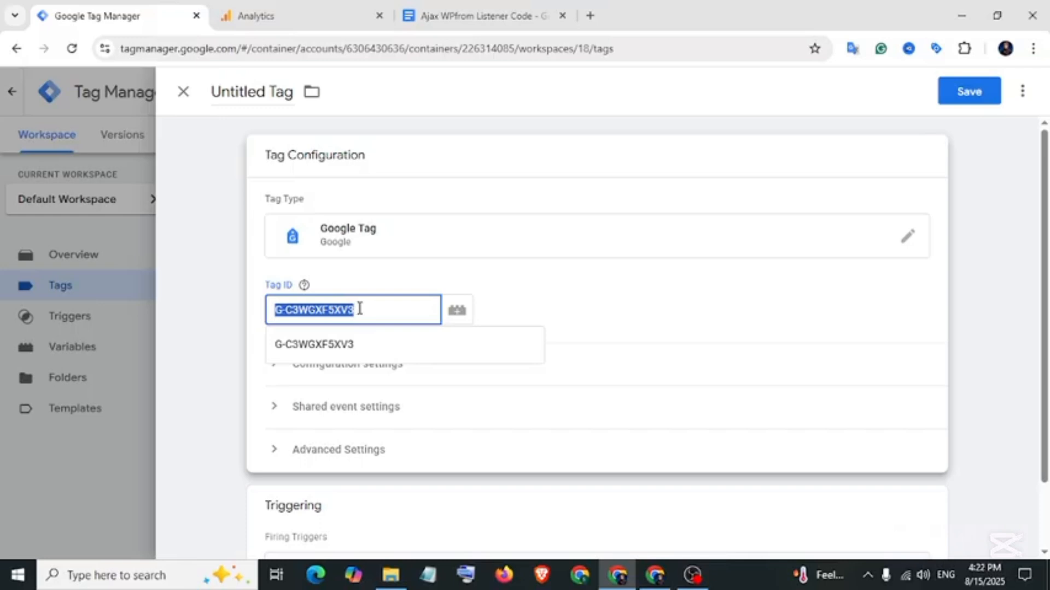
{"action": "left_click_drag", "start_coordinate": [352, 310], "coordinate": [332, 310]}
{"action": "left_click", "coordinate": [281, 19]}
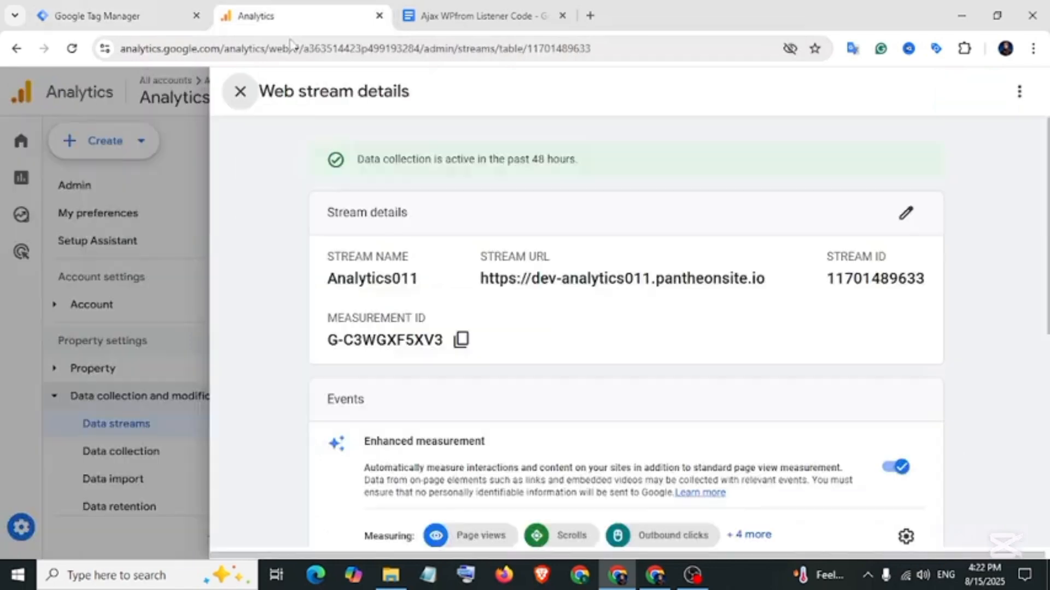
{"action": "left_click", "coordinate": [461, 342]}
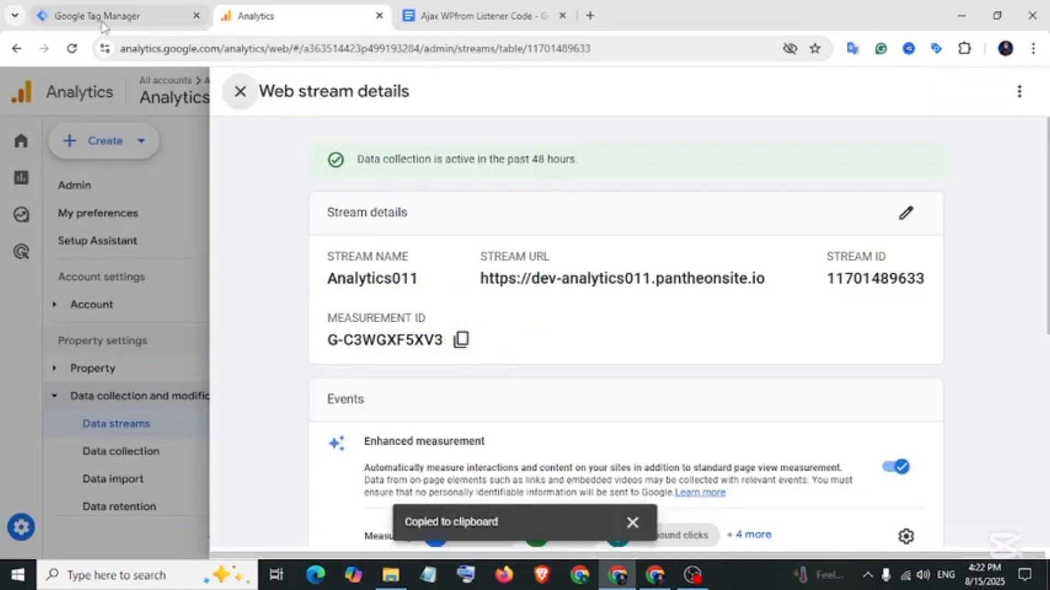
{"action": "left_click", "coordinate": [141, 22]}
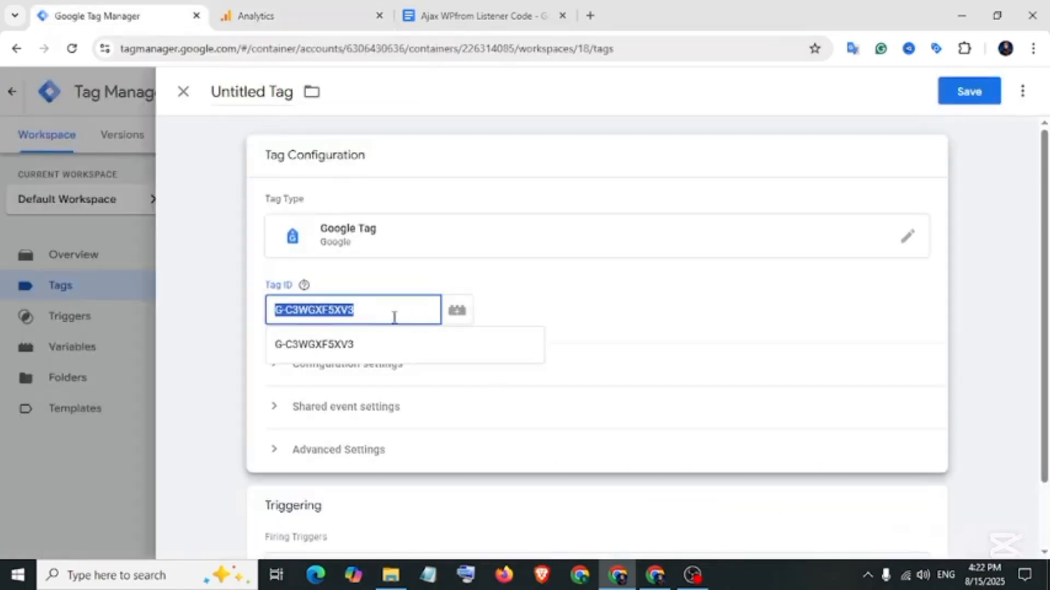
{"action": "left_click", "coordinate": [361, 311]}
{"action": "key", "text": "BackSpace"}
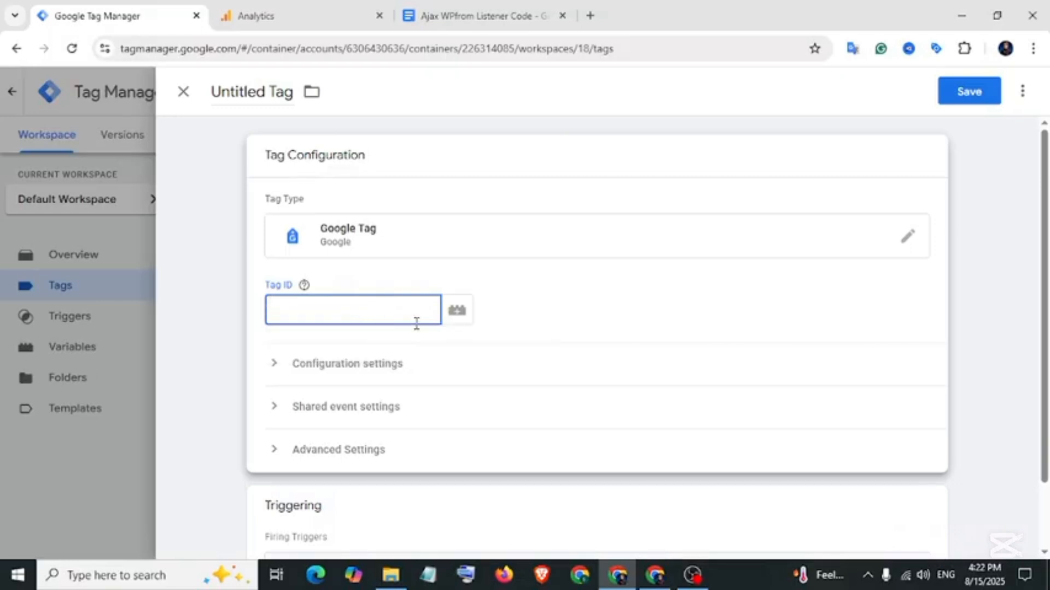
Start a new Constant variable from the Tag ID field's variable picker.
{"action": "left_click", "coordinate": [458, 312]}
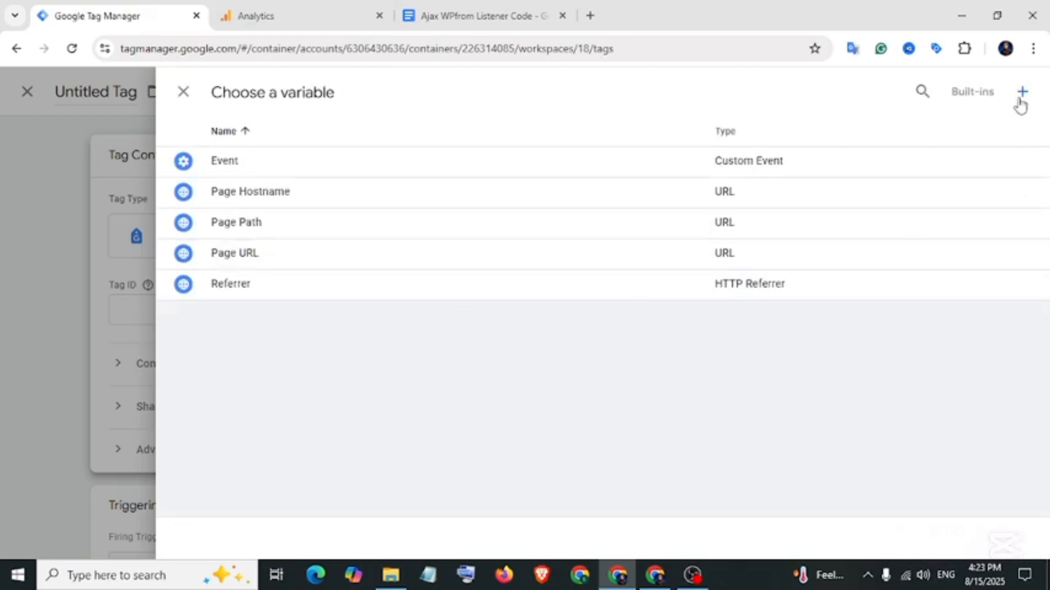
{"action": "left_click", "coordinate": [1022, 94]}
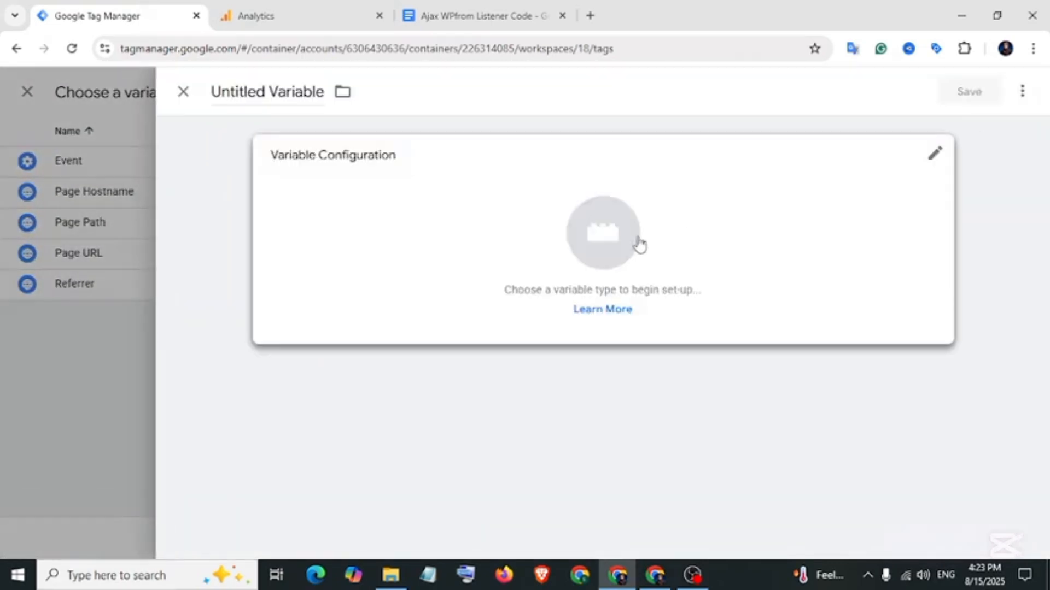
{"action": "left_click", "coordinate": [640, 245]}
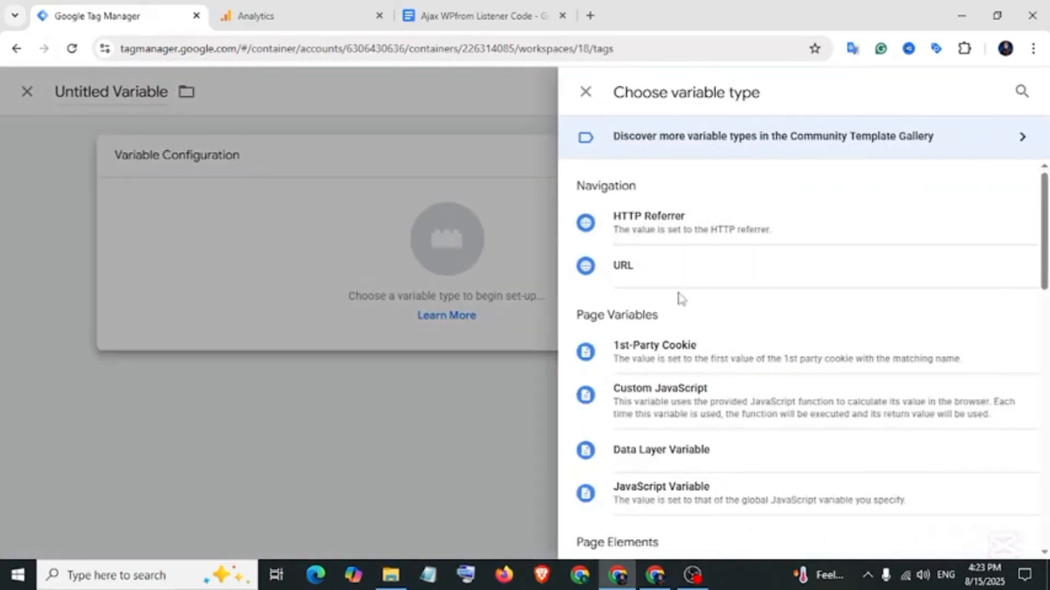
{"action": "scroll", "coordinate": [680, 297], "scroll_direction": "down", "scroll_amount": 3}
{"action": "scroll", "coordinate": [679, 302], "scroll_direction": "down", "scroll_amount": 4}
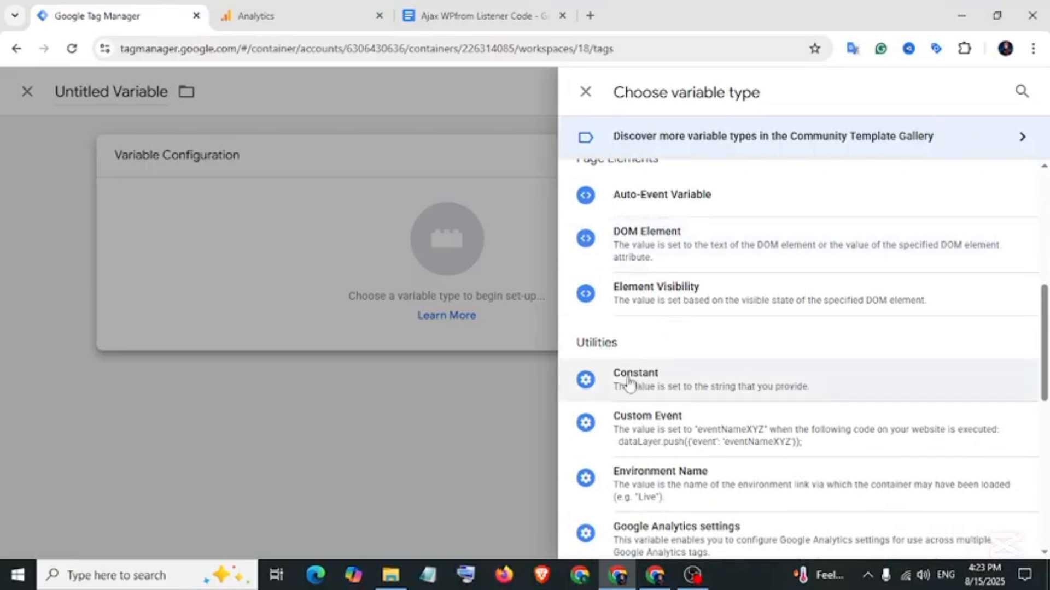
{"action": "left_click", "coordinate": [639, 380]}
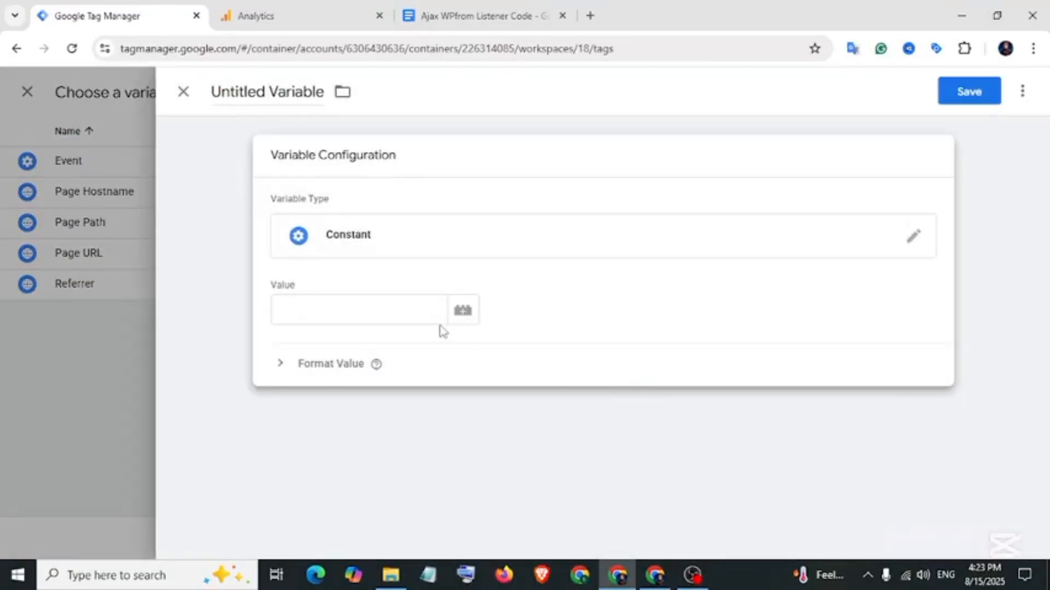
Paste the measurement ID as the value, name it 'GA4-Measuerment ID', and save.
{"action": "left_click", "coordinate": [357, 315]}
{"action": "left_click", "coordinate": [294, 22]}
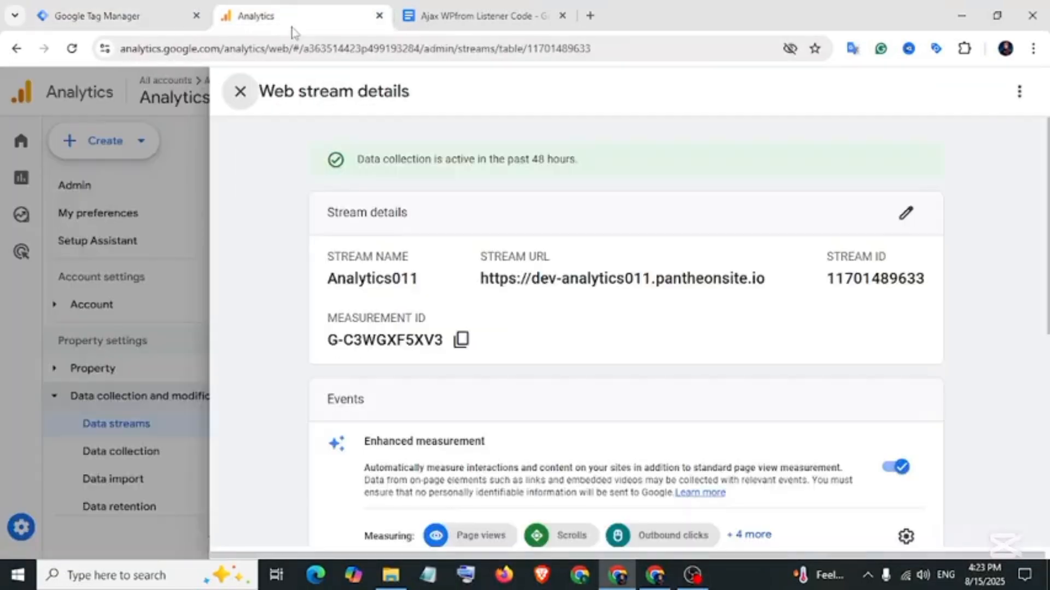
{"action": "left_click", "coordinate": [464, 339]}
{"action": "left_click", "coordinate": [164, 16]}
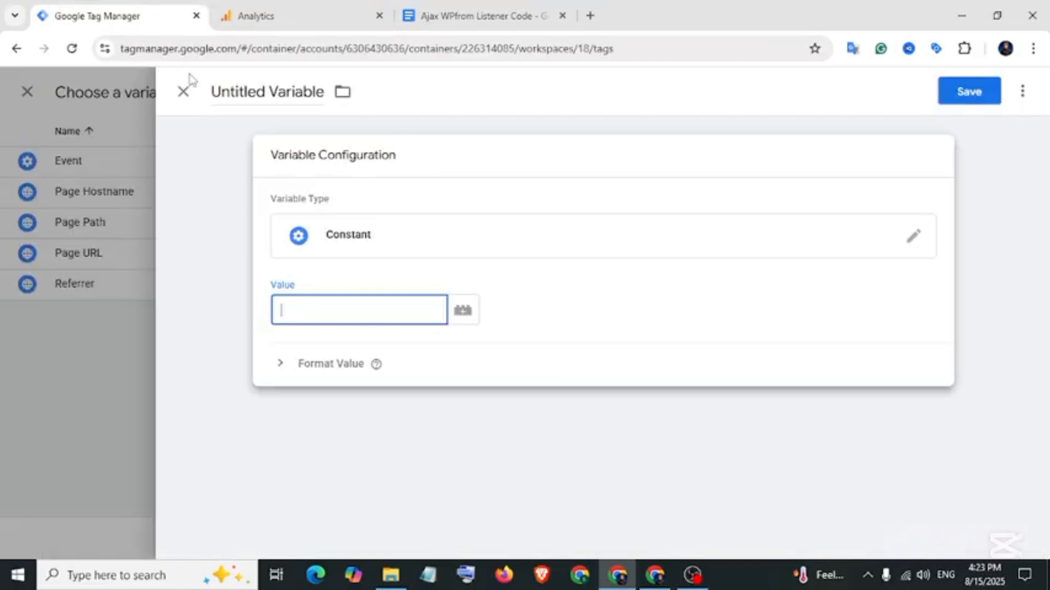
{"action": "right_click", "coordinate": [319, 303]}
{"action": "left_click", "coordinate": [355, 382]}
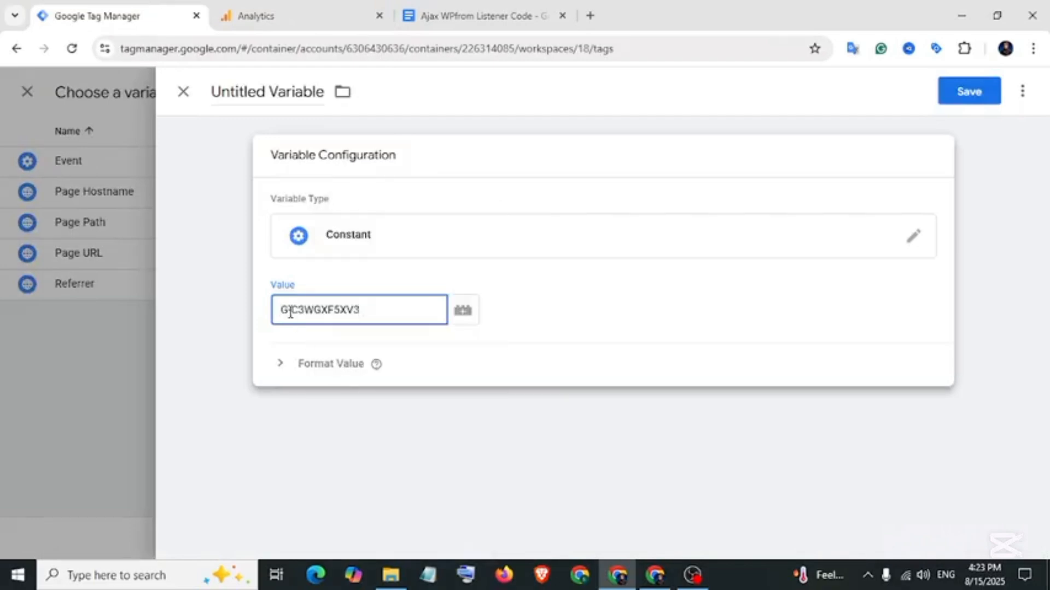
{"action": "left_click", "coordinate": [293, 91]}
{"action": "type", "text": "GA4-Measuerment ID"}
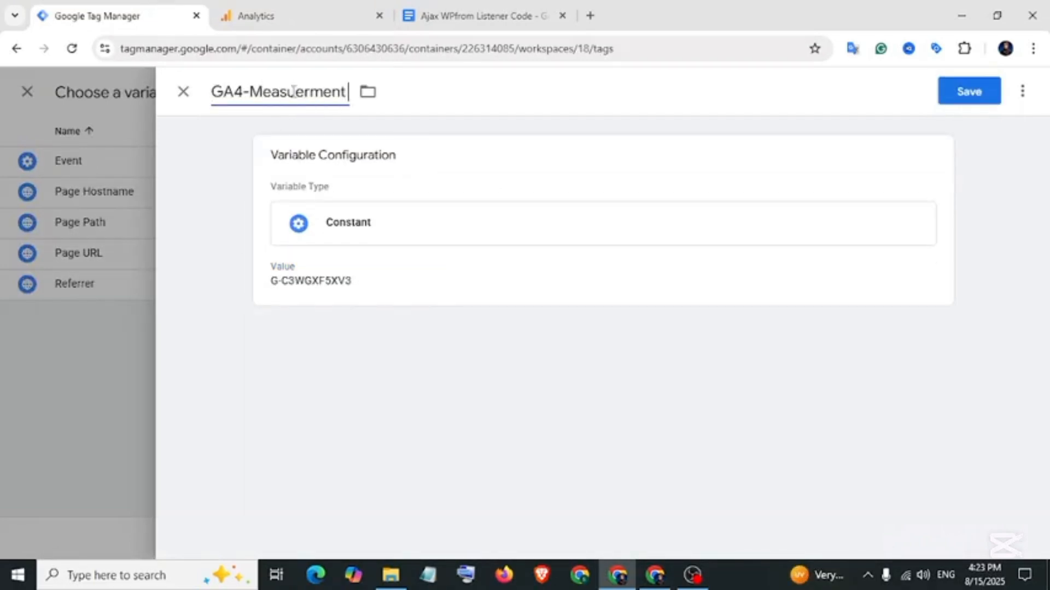
{"action": "left_click", "coordinate": [944, 101]}
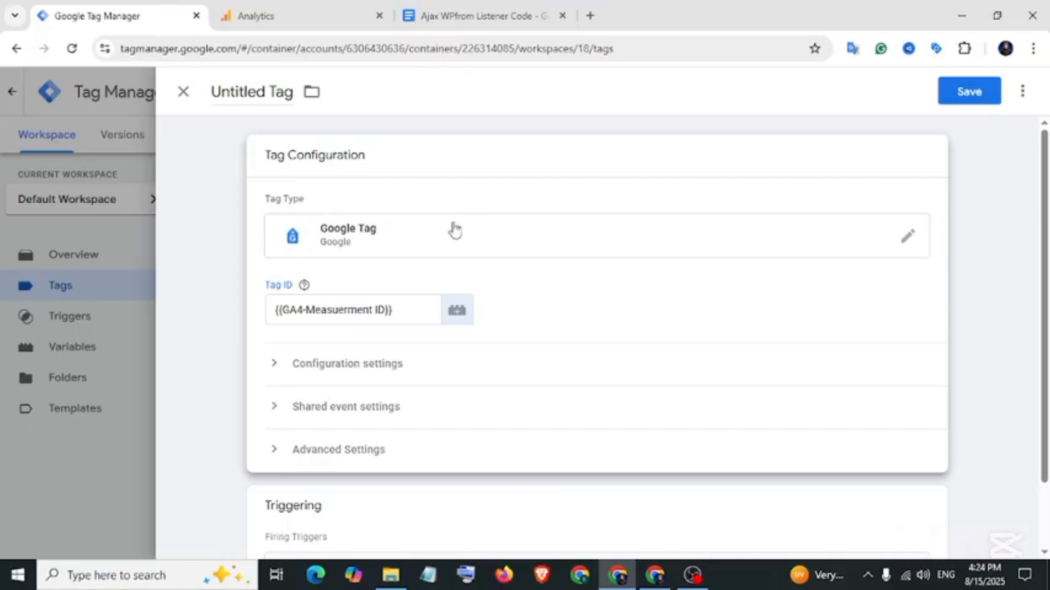
Add the configuration parameter send_page_view with value true.
{"action": "left_click", "coordinate": [360, 370]}
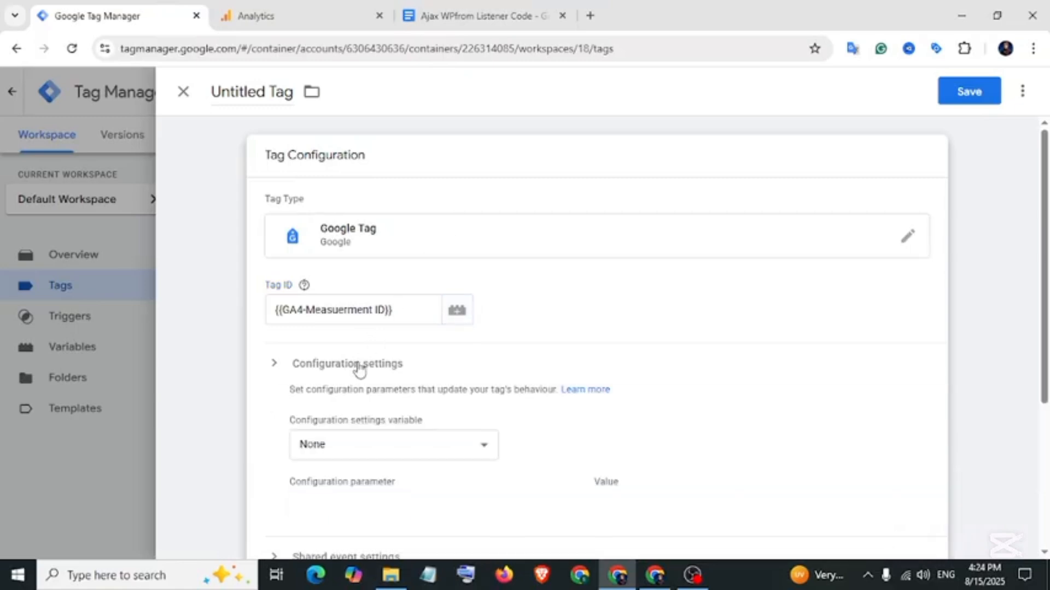
{"action": "scroll", "coordinate": [352, 383], "scroll_direction": "down", "scroll_amount": 3}
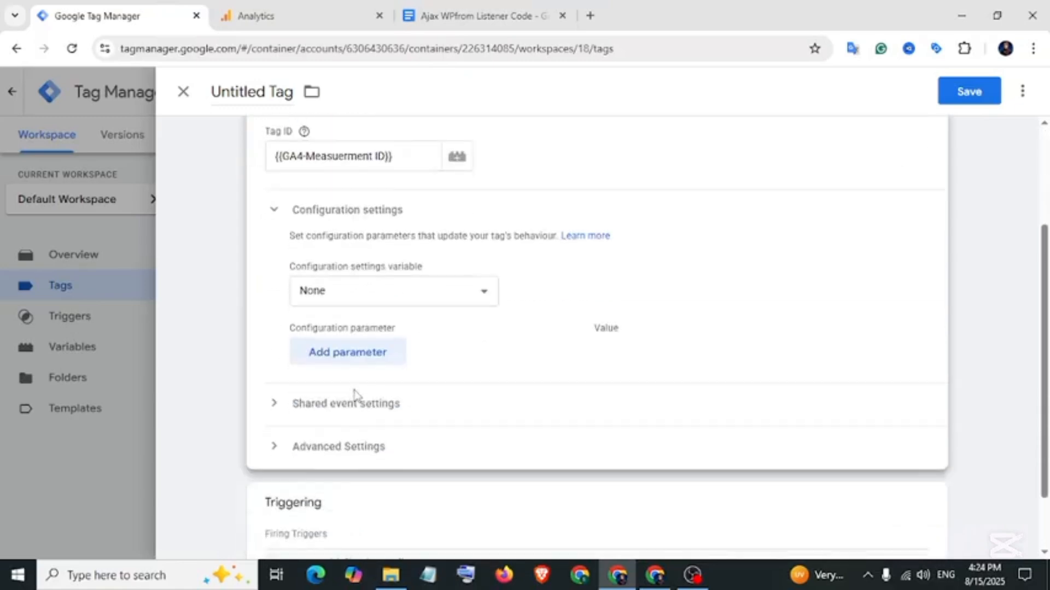
{"action": "left_click", "coordinate": [348, 360]}
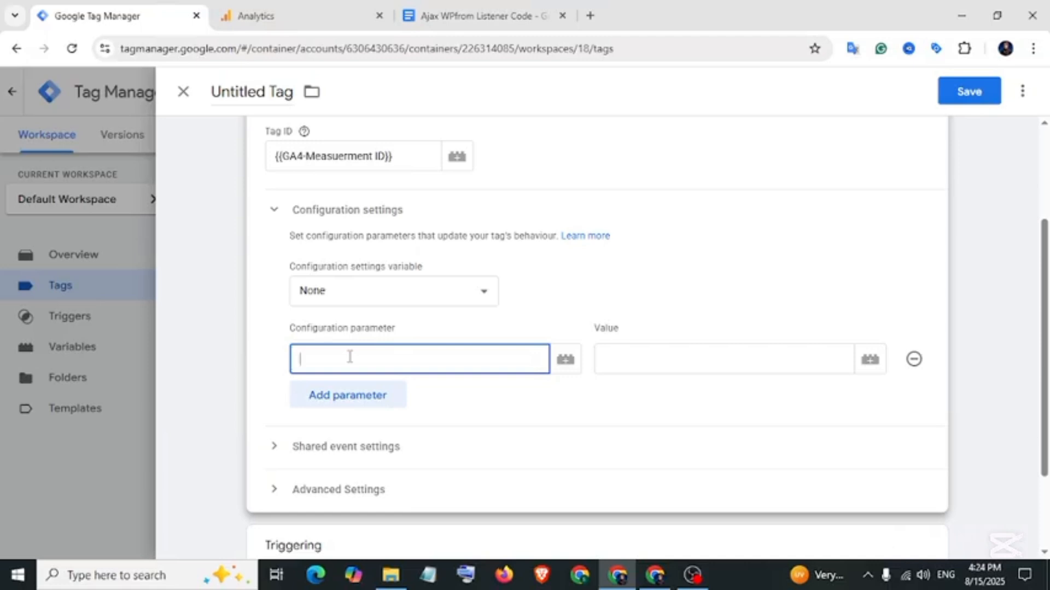
{"action": "type", "text": "SEN"}
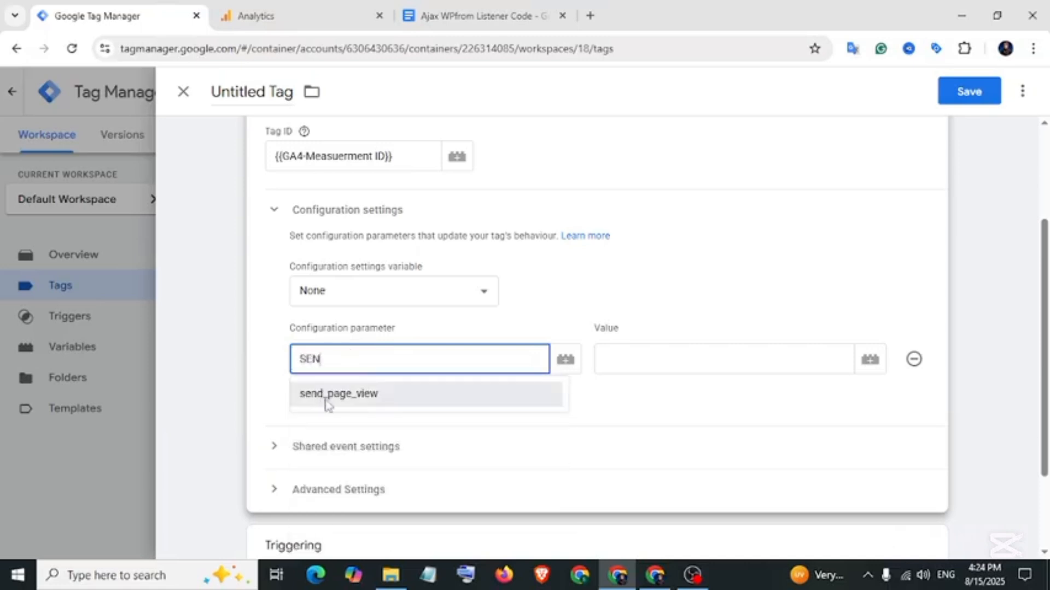
{"action": "left_click", "coordinate": [372, 402]}
{"action": "left_click", "coordinate": [603, 365]}
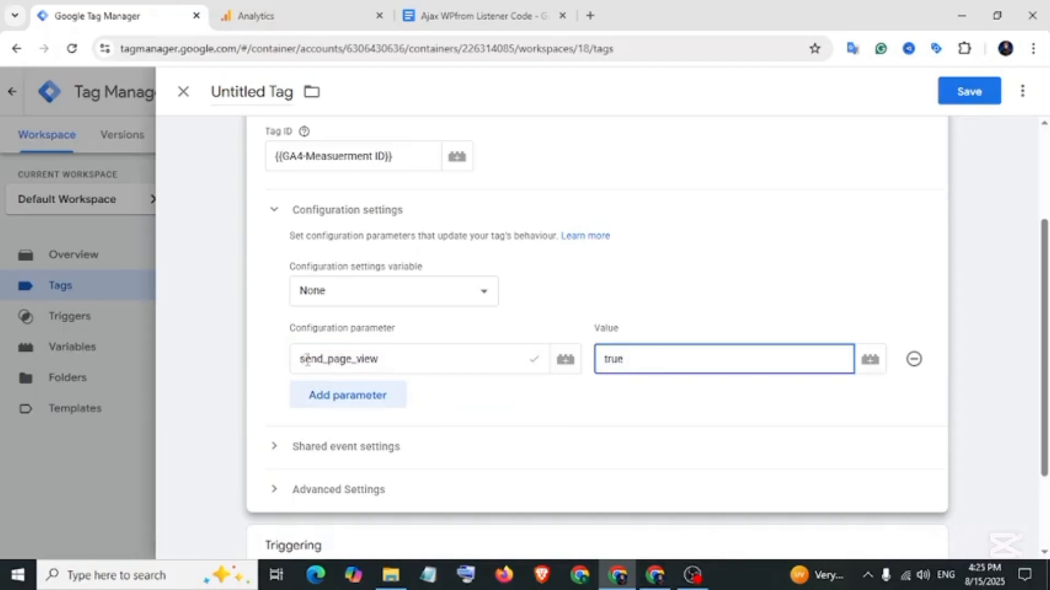
{"action": "key", "text": "shift+Tab"}
{"action": "key", "text": "Tab"}
Rename the tag 'GA4-Config-Tag' and save it.
{"action": "scroll", "coordinate": [328, 481], "scroll_direction": "down", "scroll_amount": 2}
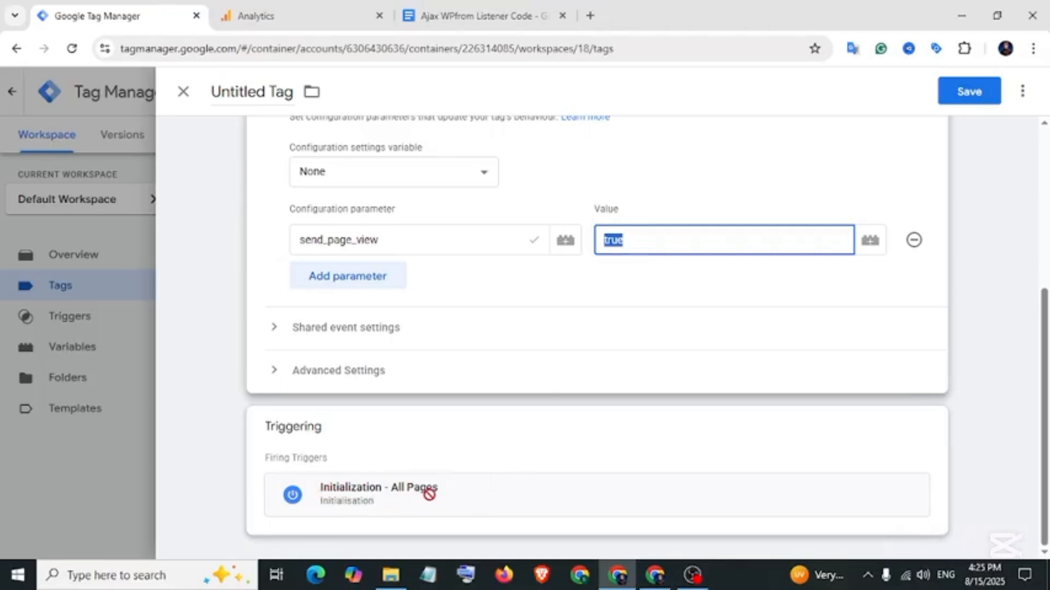
{"action": "scroll", "coordinate": [413, 498], "scroll_direction": "up", "scroll_amount": 4}
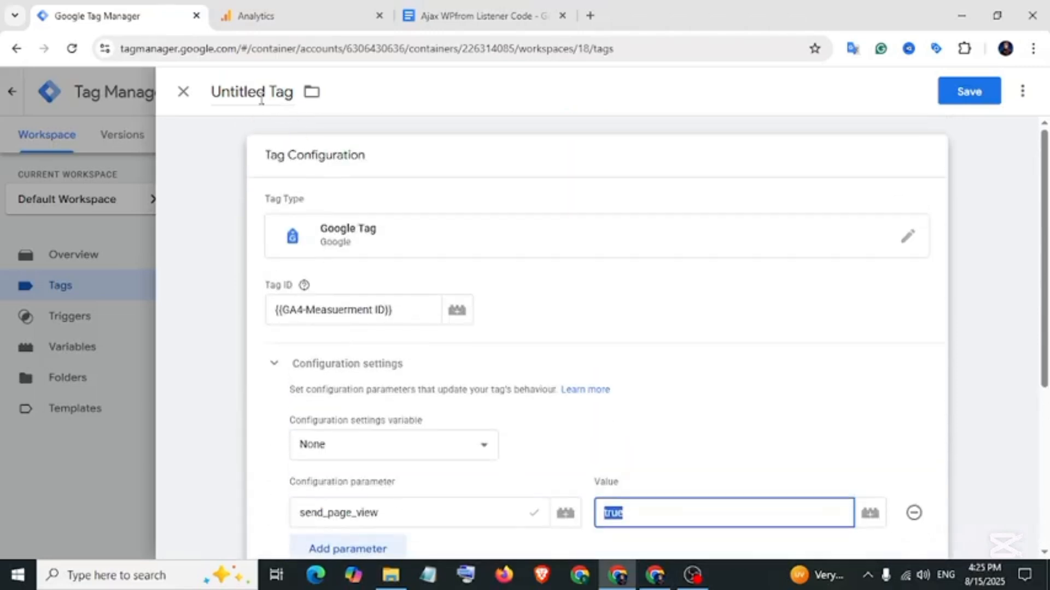
{"action": "left_click", "coordinate": [254, 91]}
{"action": "type", "text": "GA4-Config-Tag"}
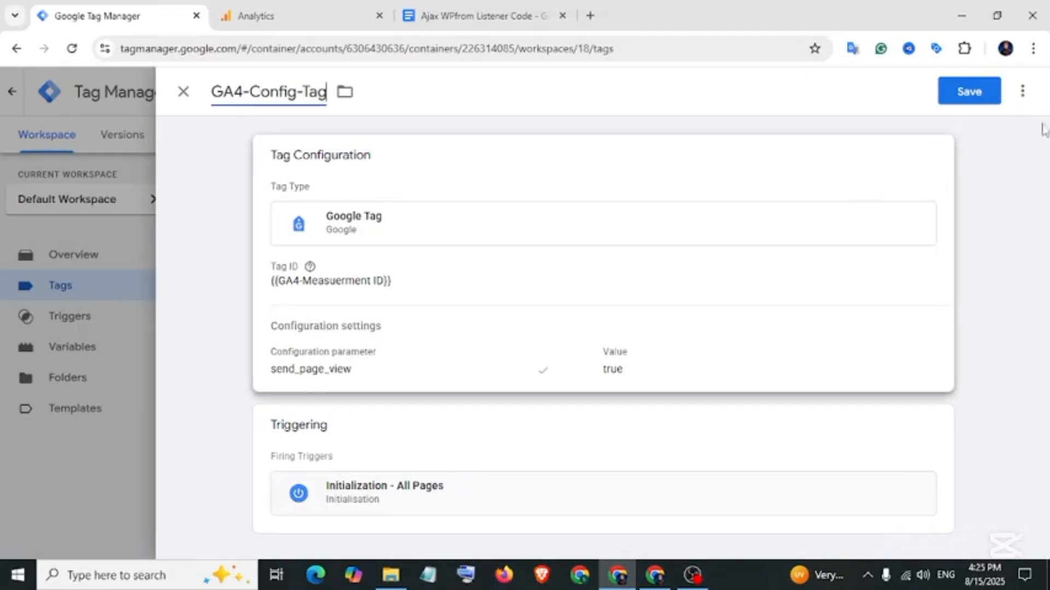
{"action": "left_click", "coordinate": [984, 93]}
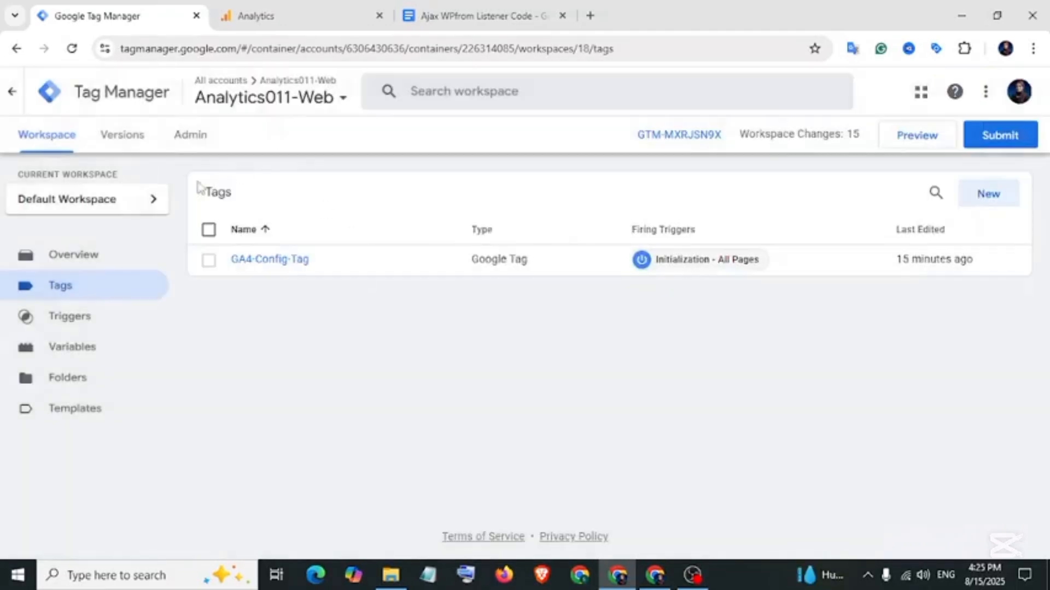
Enable Click Element, Classes, ID, Target, URL and Text built-in variables.
{"action": "left_click", "coordinate": [96, 351]}
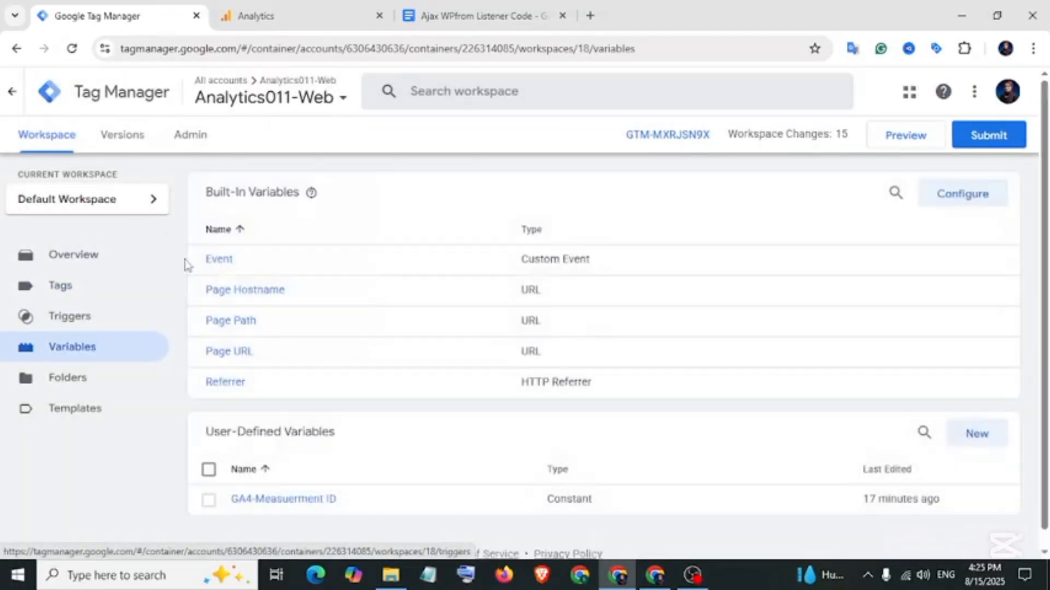
{"action": "left_click_drag", "start_coordinate": [206, 192], "coordinate": [300, 200]}
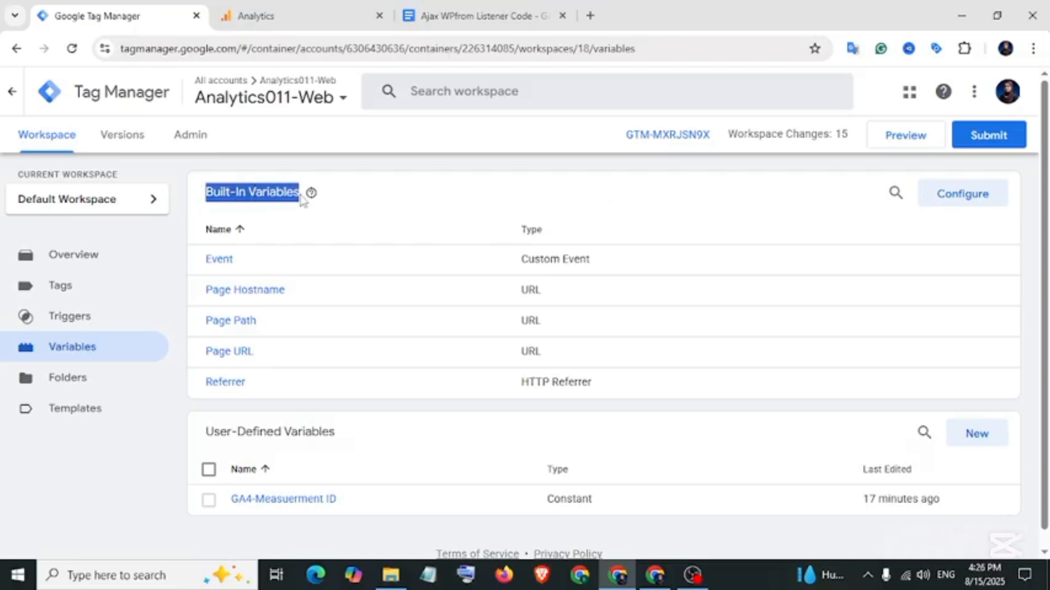
{"action": "left_click", "coordinate": [955, 194]}
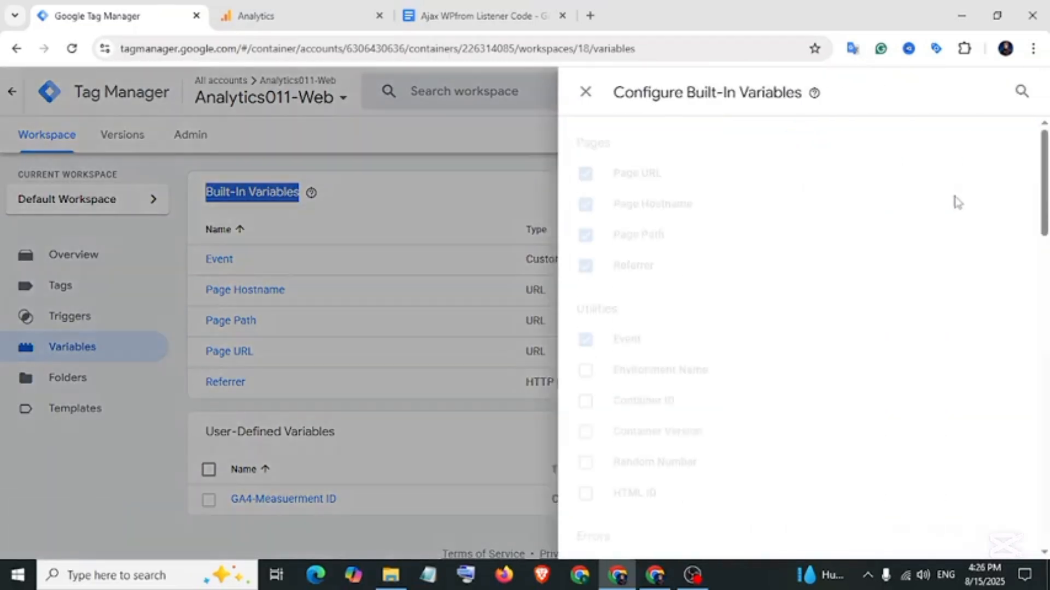
{"action": "scroll", "coordinate": [766, 273], "scroll_direction": "down", "scroll_amount": 8}
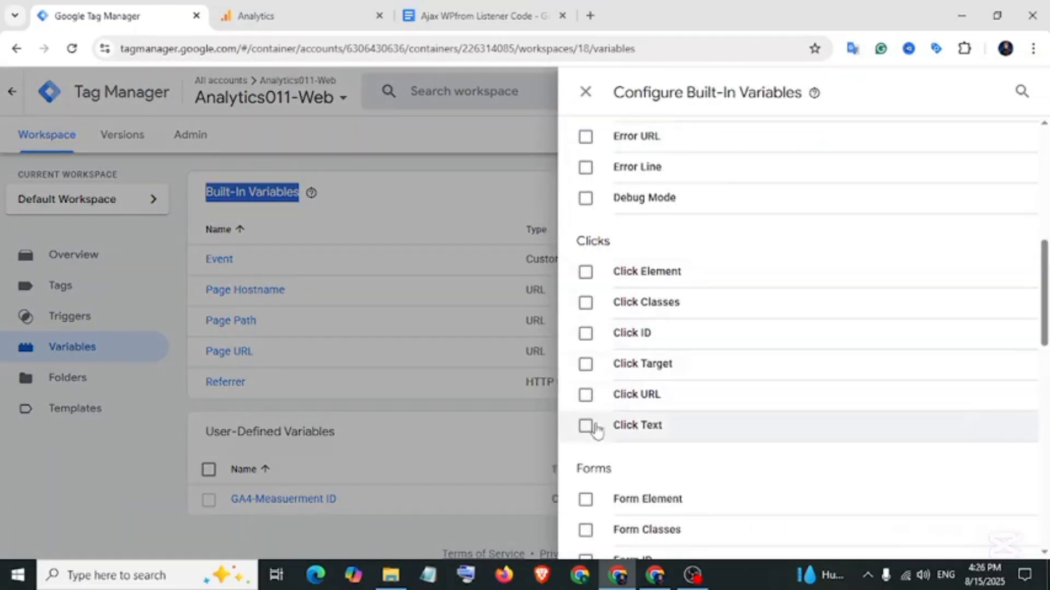
{"action": "left_click", "coordinate": [585, 272]}
{"action": "left_click", "coordinate": [585, 303]}
{"action": "left_click", "coordinate": [585, 333]}
{"action": "left_click", "coordinate": [585, 364]}
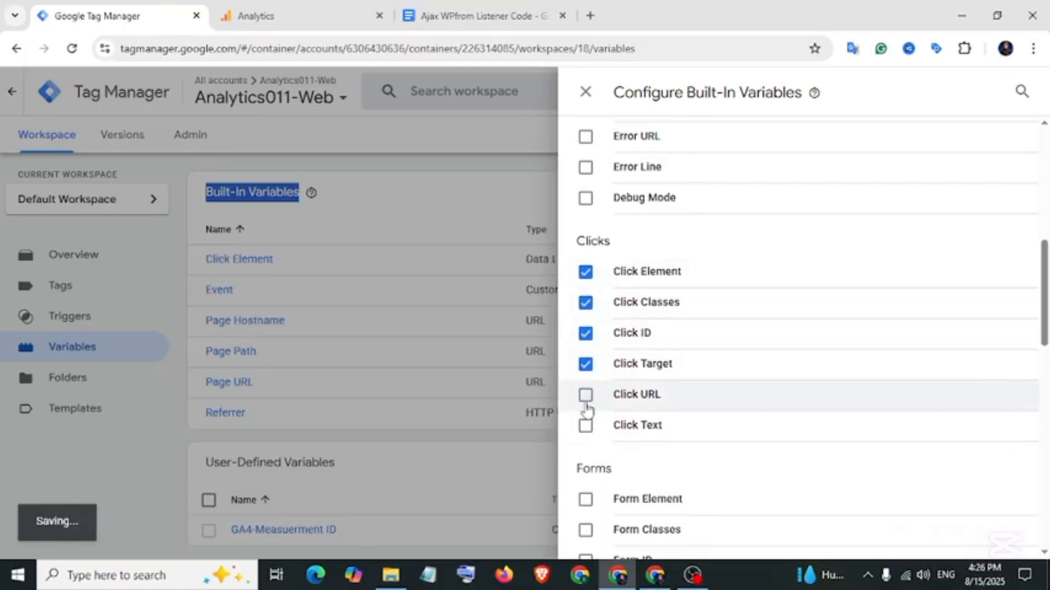
{"action": "left_click", "coordinate": [585, 394]}
{"action": "left_click", "coordinate": [585, 425]}
{"action": "left_click", "coordinate": [585, 91]}
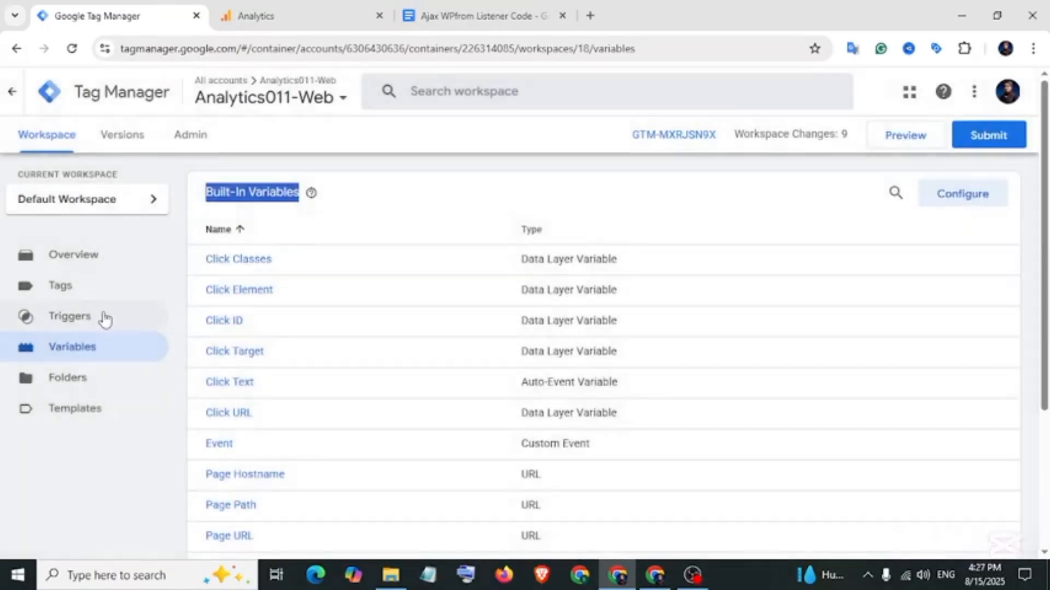
{"action": "left_click", "coordinate": [77, 322]}
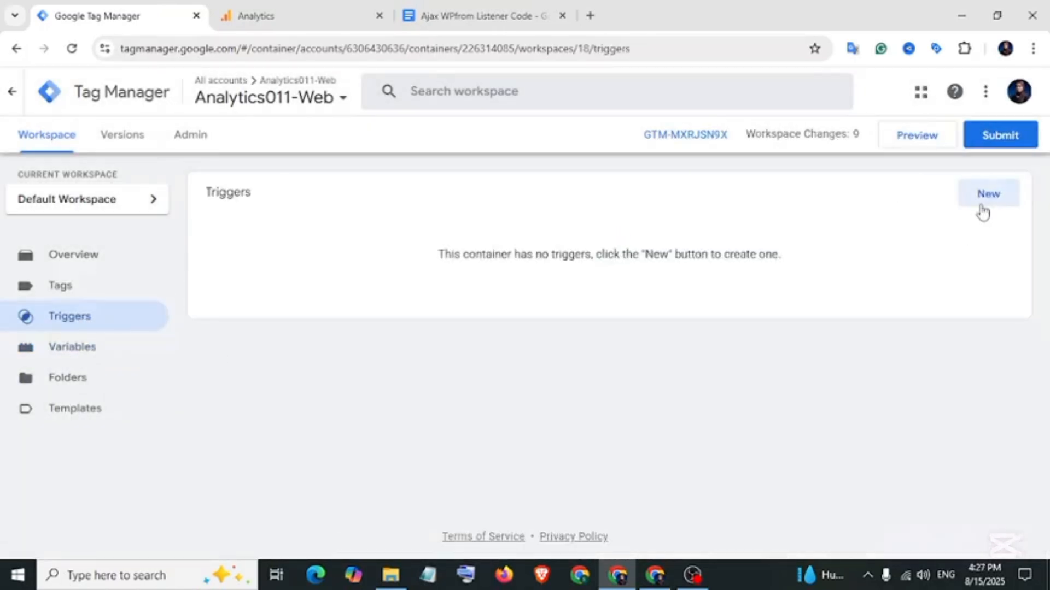
Create and save two click triggers: Click – All Elements and Click – Just Links.
{"action": "left_click", "coordinate": [983, 203]}
{"action": "left_click", "coordinate": [737, 241]}
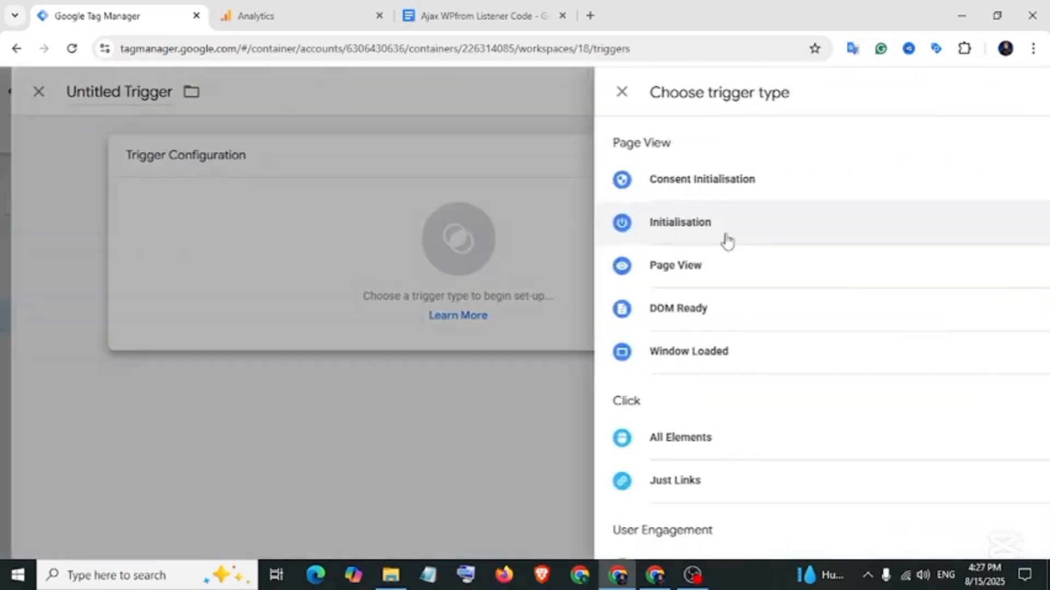
{"action": "scroll", "coordinate": [627, 213], "scroll_direction": "down", "scroll_amount": 4}
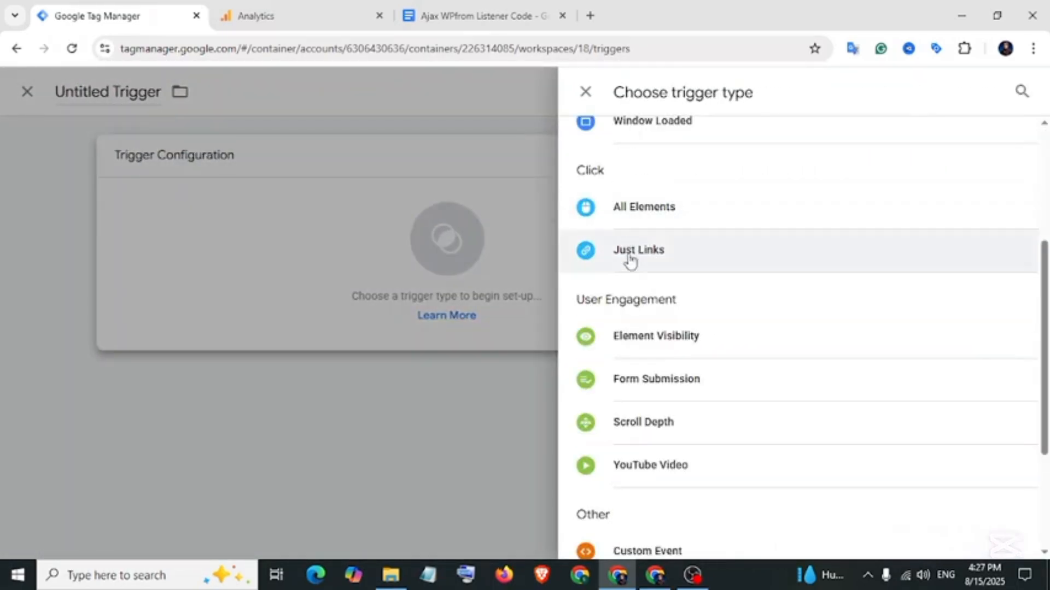
{"action": "left_click", "coordinate": [654, 210]}
{"action": "left_click", "coordinate": [969, 91]}
{"action": "left_click", "coordinate": [662, 328]}
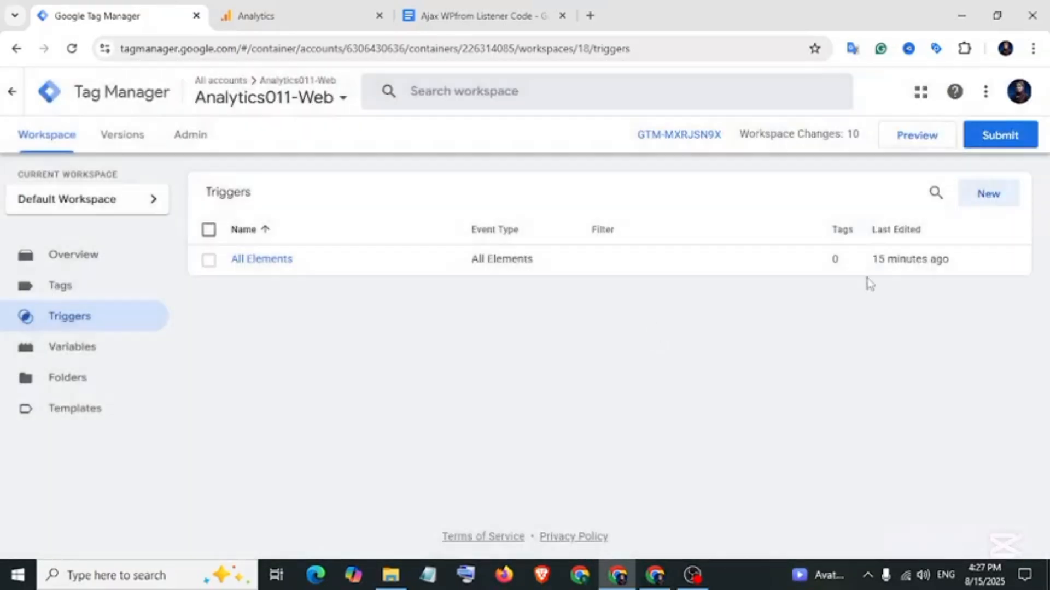
{"action": "left_click", "coordinate": [990, 198]}
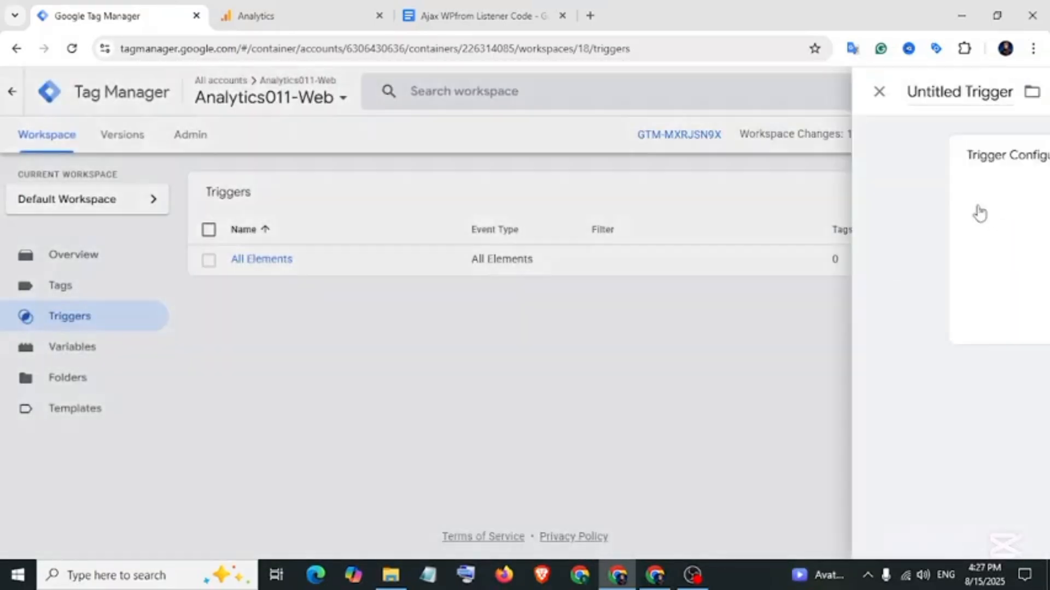
{"action": "left_click", "coordinate": [707, 246]}
{"action": "scroll", "coordinate": [683, 372], "scroll_direction": "down", "scroll_amount": 2}
{"action": "left_click", "coordinate": [651, 403]}
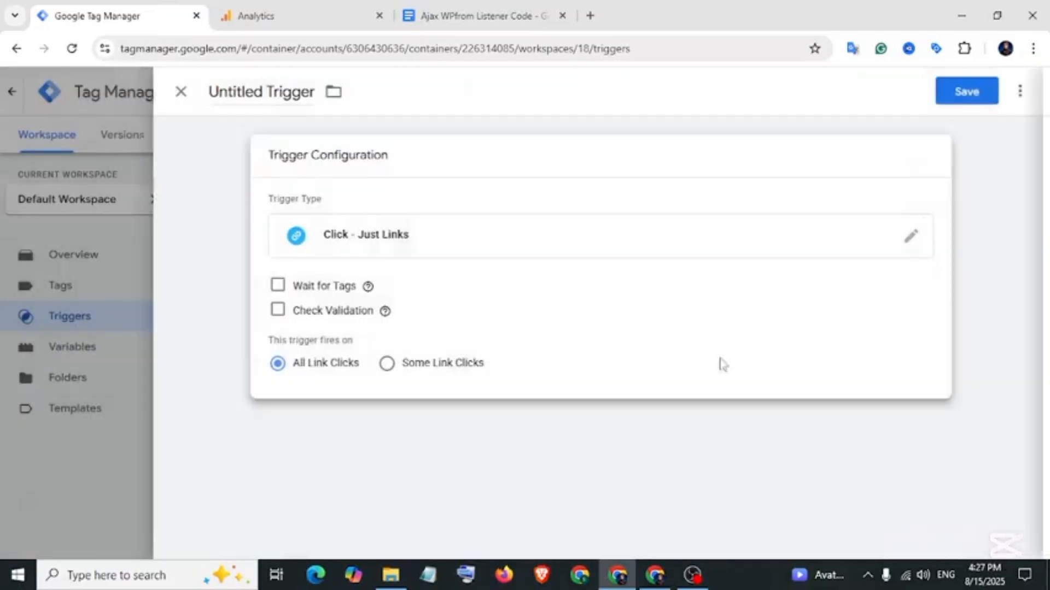
{"action": "left_click", "coordinate": [969, 91]}
{"action": "left_click", "coordinate": [641, 322]}
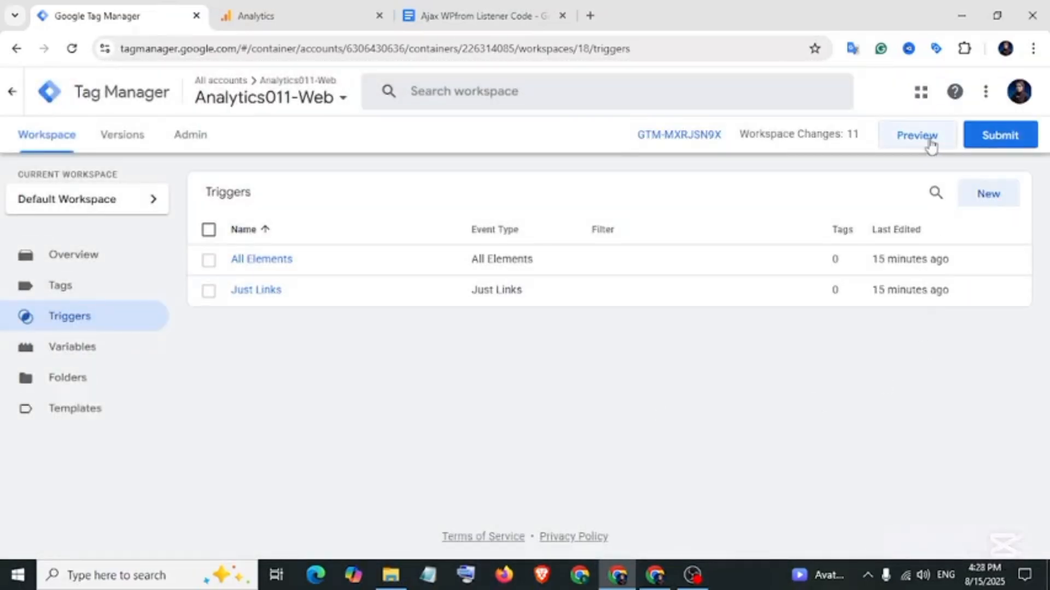
Start Preview and connect Tag Assistant to the Cosmetics site URL.
{"action": "left_click", "coordinate": [927, 141]}
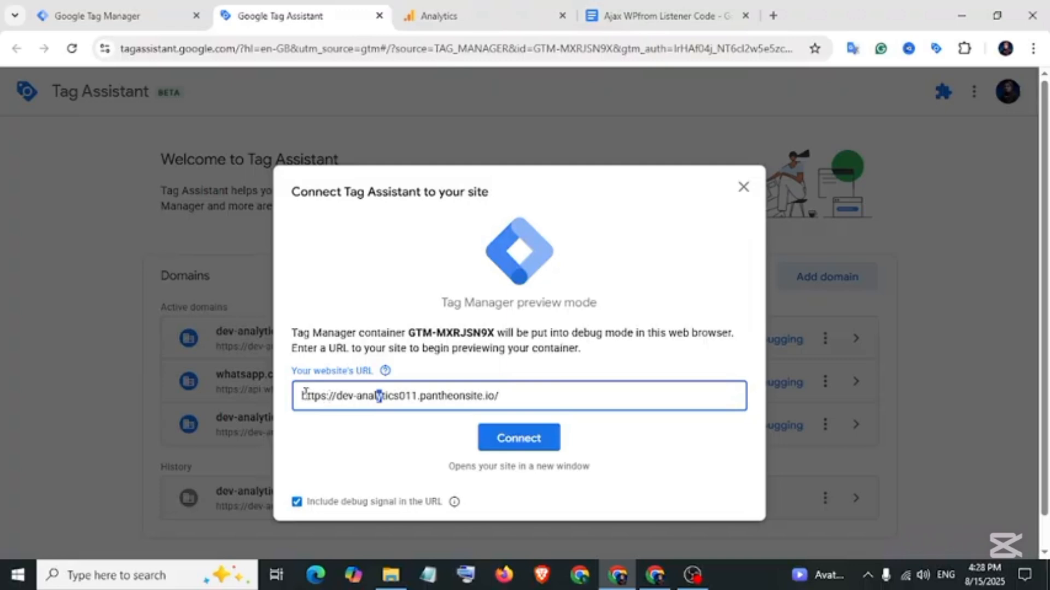
{"action": "left_click_drag", "start_coordinate": [305, 393], "coordinate": [495, 401]}
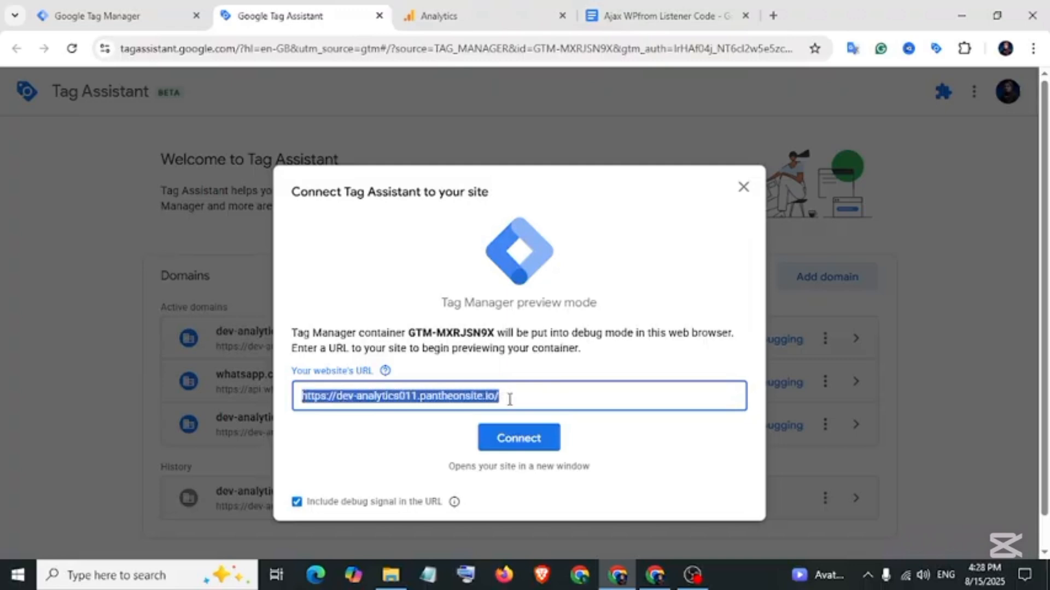
{"action": "left_click", "coordinate": [519, 441]}
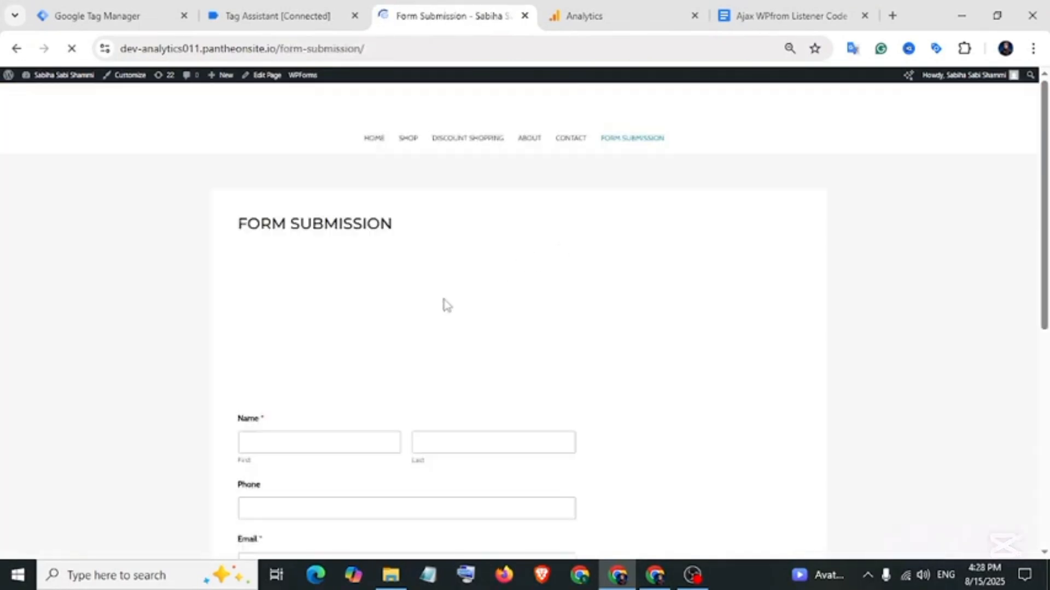
Fill in the contact form's first name, last name and phone, then submit it.
{"action": "left_click", "coordinate": [294, 443]}
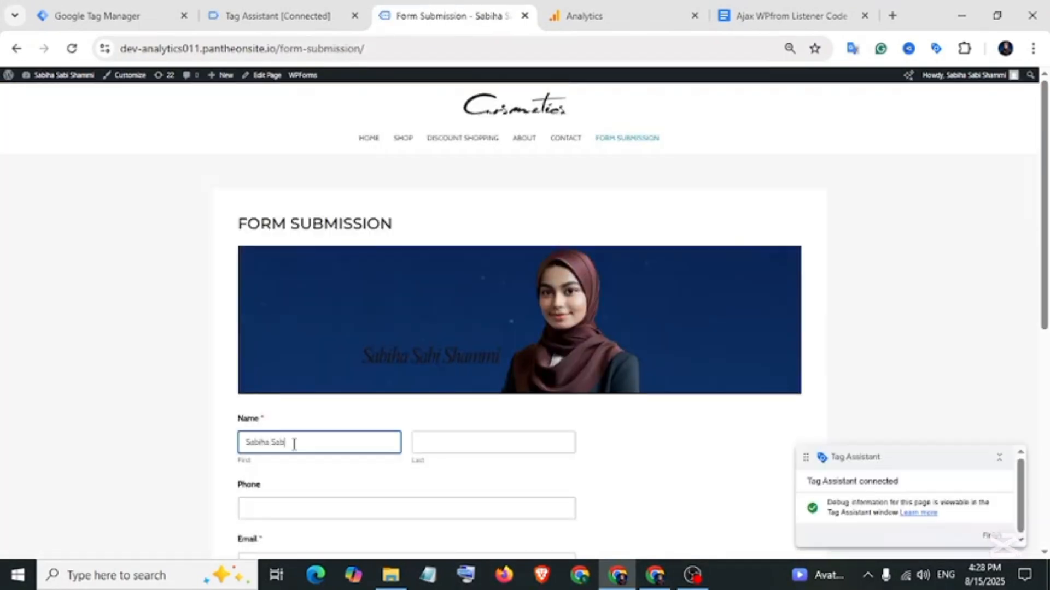
{"action": "left_click", "coordinate": [470, 443]}
{"action": "scroll", "coordinate": [346, 430], "scroll_direction": "down", "scroll_amount": 1}
{"action": "left_click", "coordinate": [346, 429]}
{"action": "left_click", "coordinate": [257, 462]}
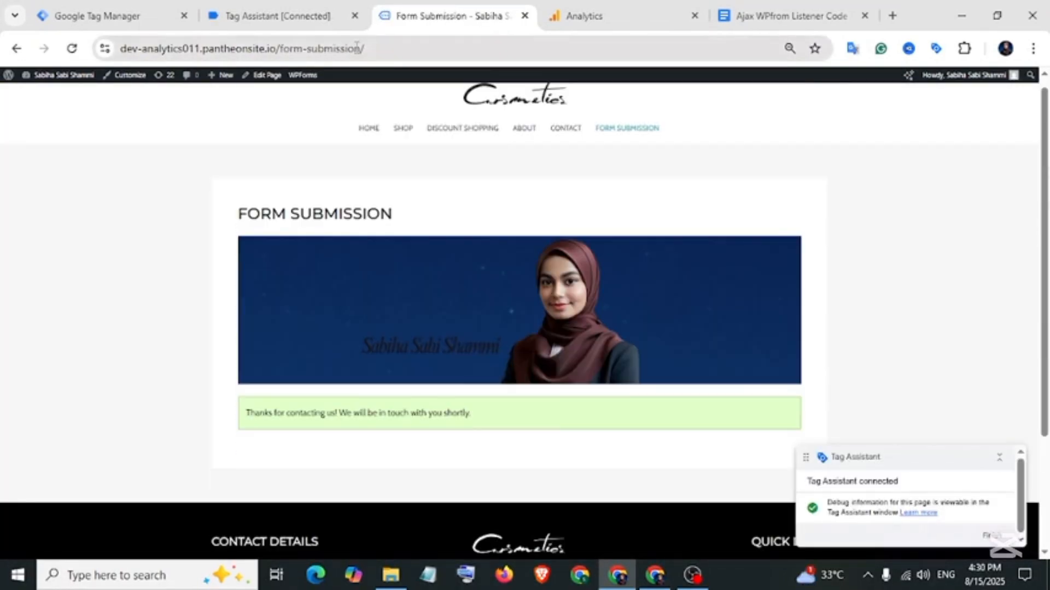
Check the form-submission address and thank-you message, then return to Tag Manager.
{"action": "left_click_drag", "start_coordinate": [365, 50], "coordinate": [280, 46]}
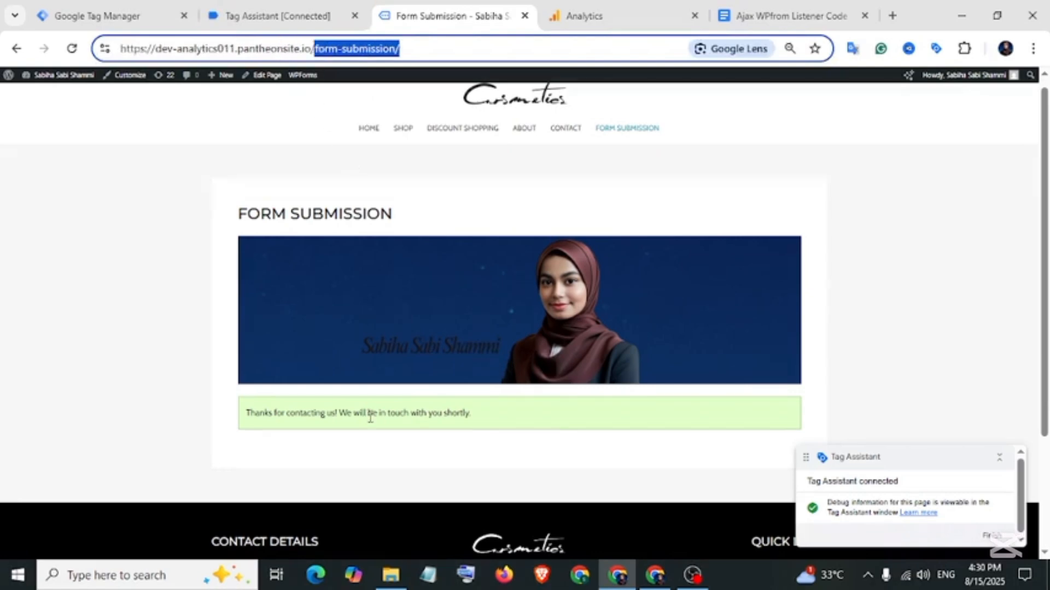
{"action": "left_click_drag", "start_coordinate": [249, 413], "coordinate": [475, 422]}
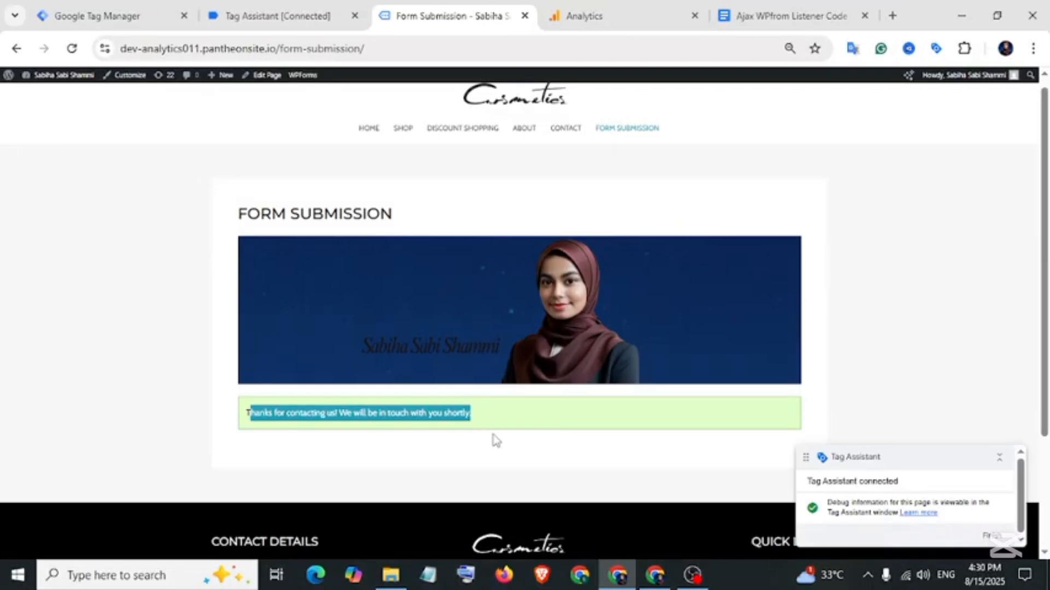
{"action": "left_click", "coordinate": [112, 15]}
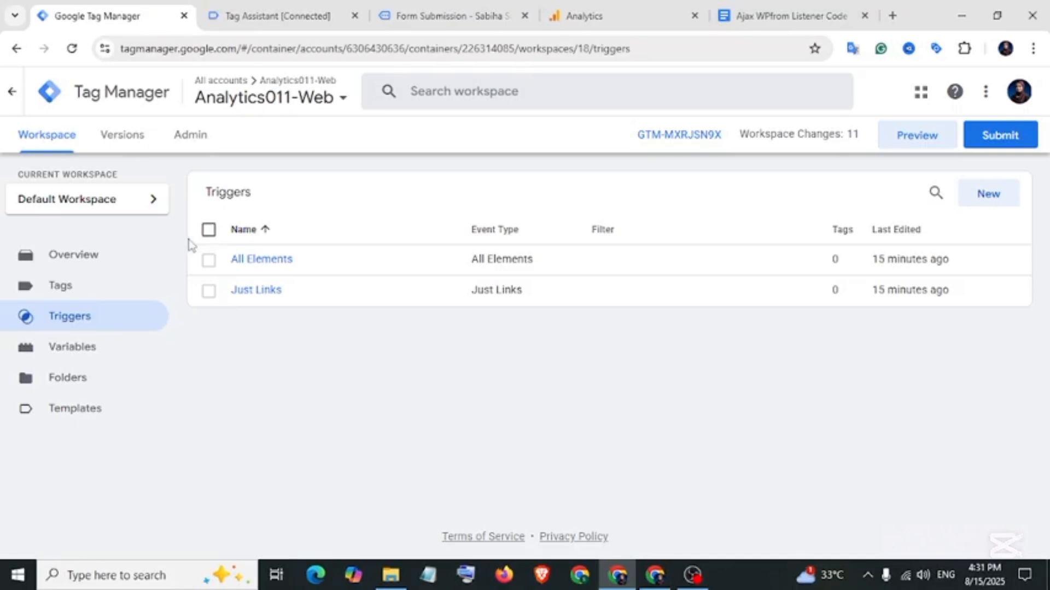
Create a new Custom HTML tag containing the pasted listener script.
{"action": "left_click", "coordinate": [108, 290]}
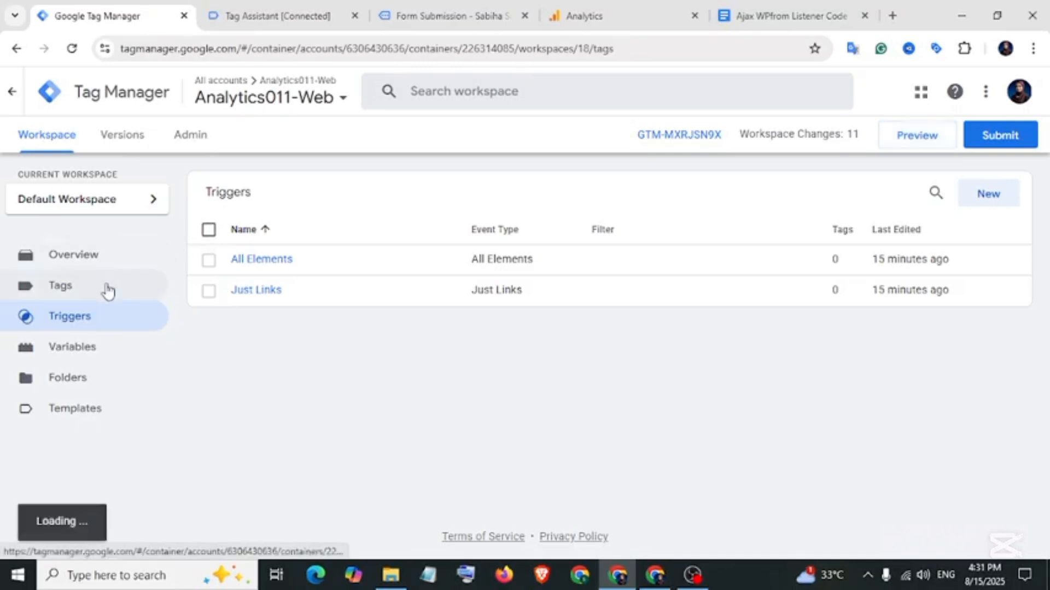
{"action": "left_click", "coordinate": [987, 193]}
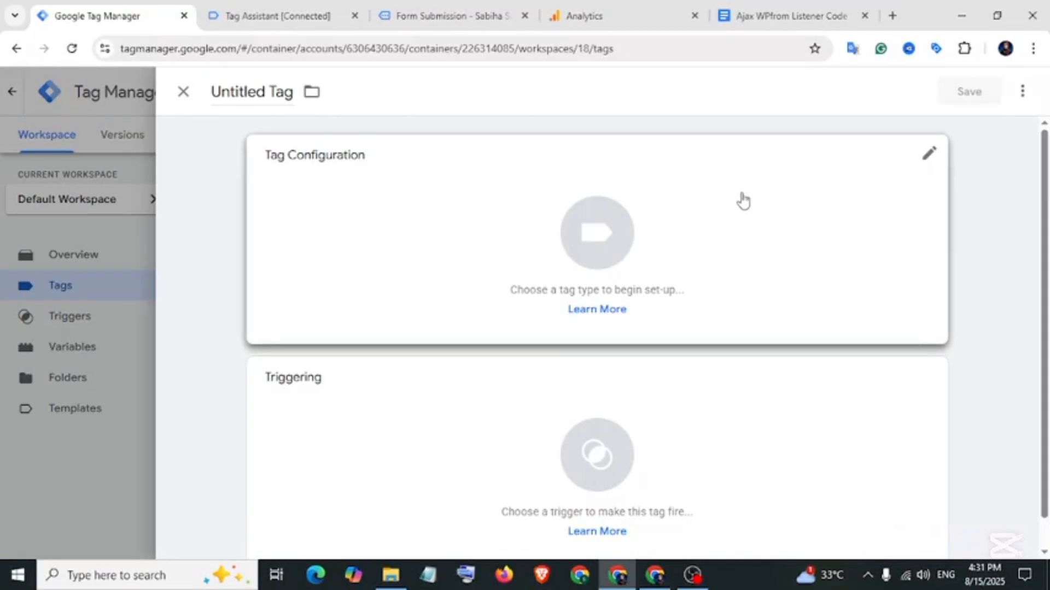
{"action": "left_click", "coordinate": [743, 201]}
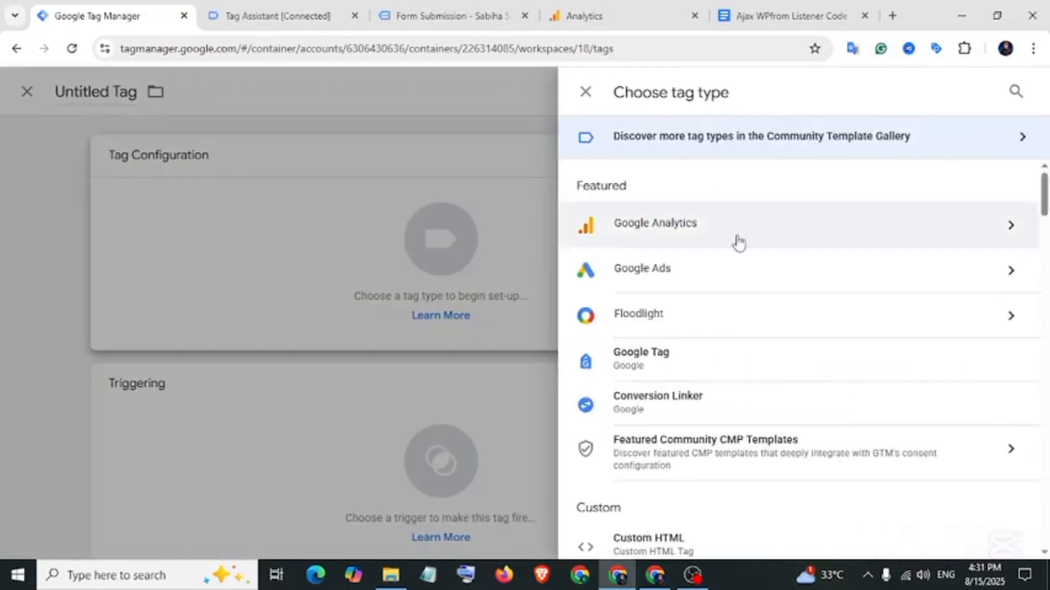
{"action": "scroll", "coordinate": [738, 244], "scroll_direction": "down", "scroll_amount": 4}
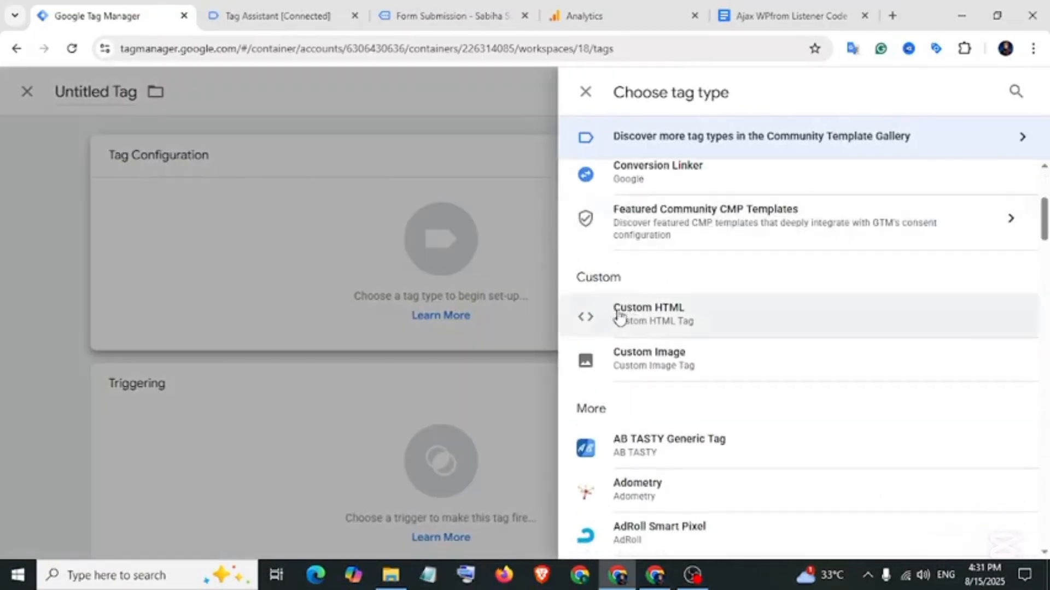
{"action": "left_click", "coordinate": [652, 316]}
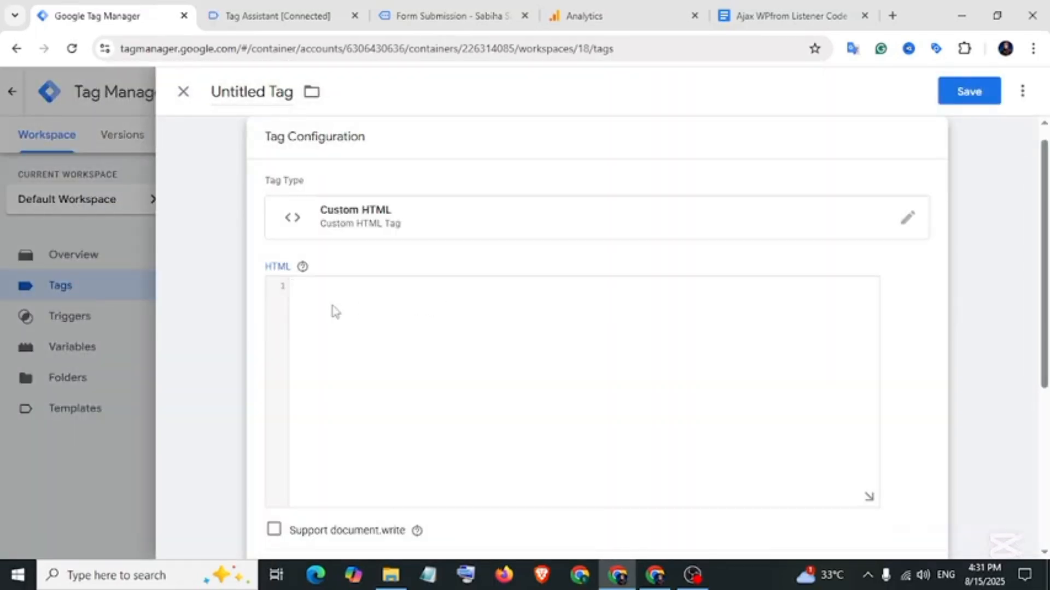
{"action": "left_click", "coordinate": [791, 16]}
{"action": "scroll", "coordinate": [457, 428], "scroll_direction": "down", "scroll_amount": 20}
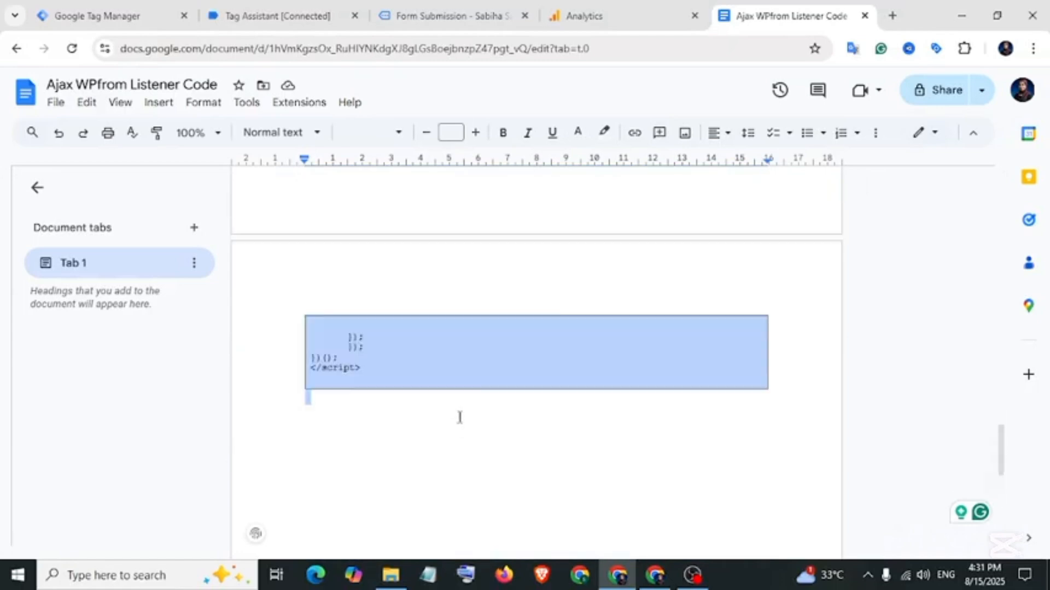
{"action": "scroll", "coordinate": [459, 418], "scroll_direction": "up", "scroll_amount": 3}
{"action": "left_click", "coordinate": [99, 17]}
{"action": "key", "text": "ctrl+v"}
{"action": "scroll", "coordinate": [419, 375], "scroll_direction": "down", "scroll_amount": 5}
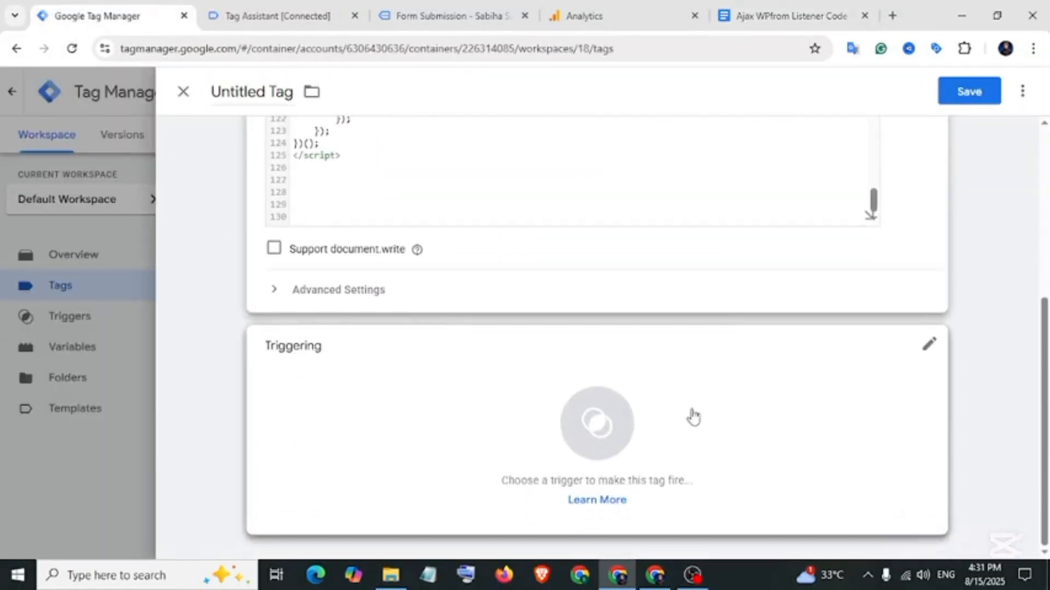
Fire it on Initialization - All Pages, name it 'cHTML-Listener Code -Tag', and save.
{"action": "left_click", "coordinate": [691, 415]}
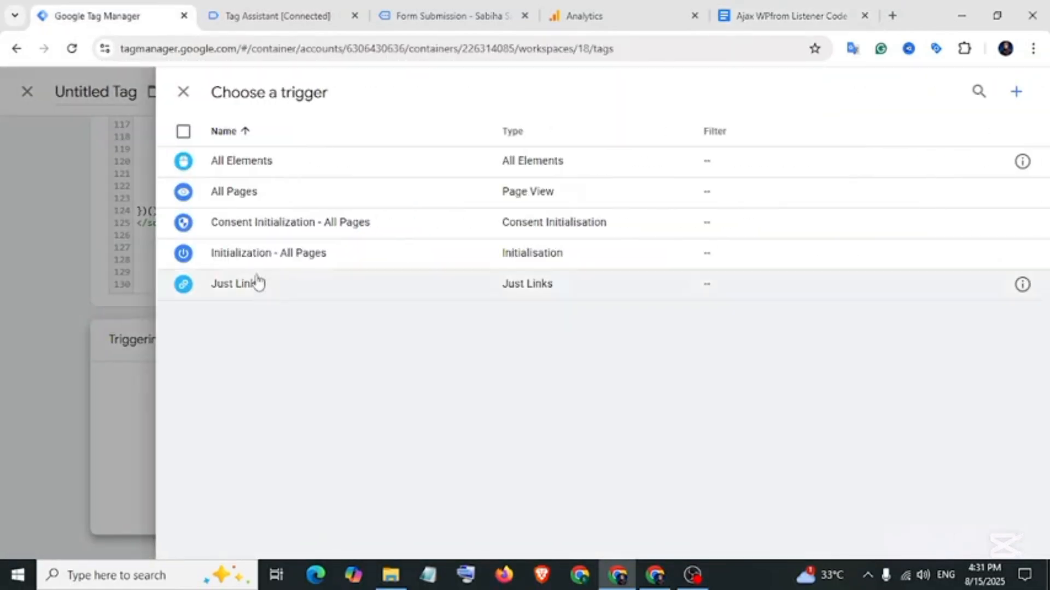
{"action": "left_click", "coordinate": [293, 262]}
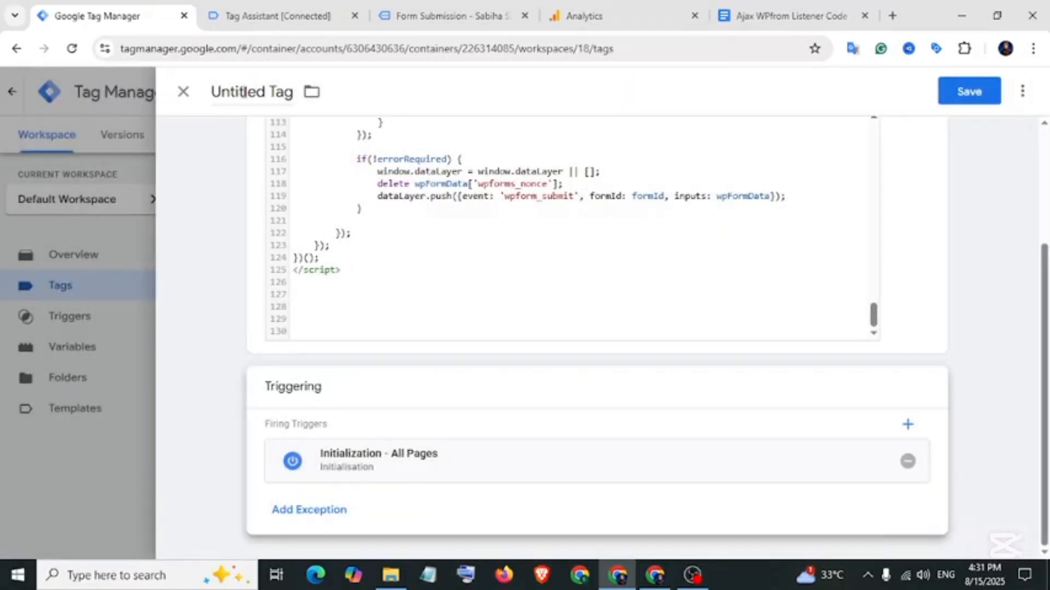
{"action": "left_click", "coordinate": [244, 92]}
{"action": "type", "text": "cHTML-Listener Code -Tag"}
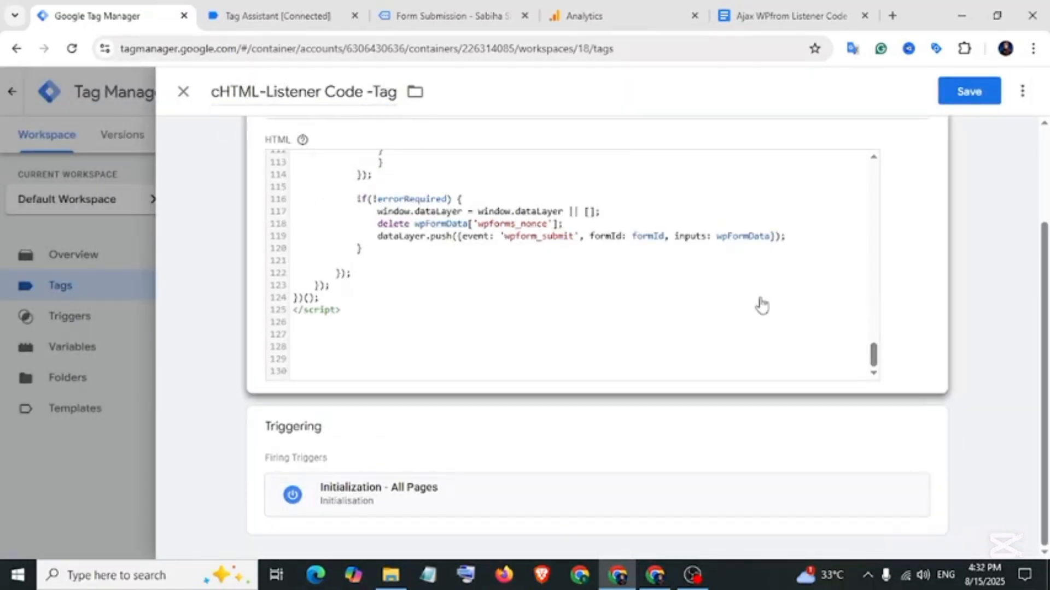
{"action": "left_click", "coordinate": [969, 101]}
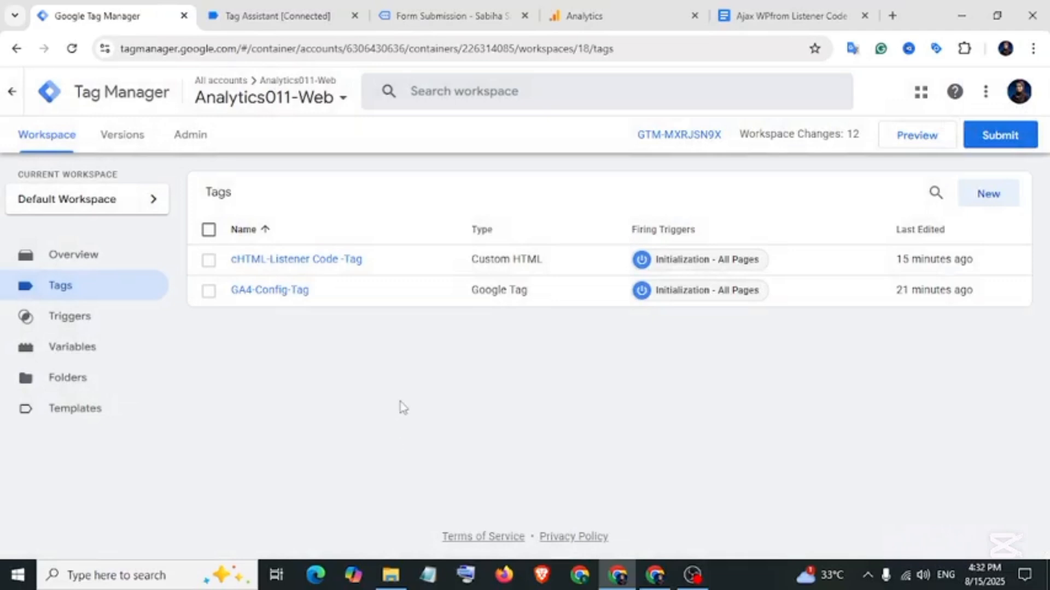
Start a debug preview, continue to the connected site, and open Form Submission.
{"action": "left_click", "coordinate": [921, 140]}
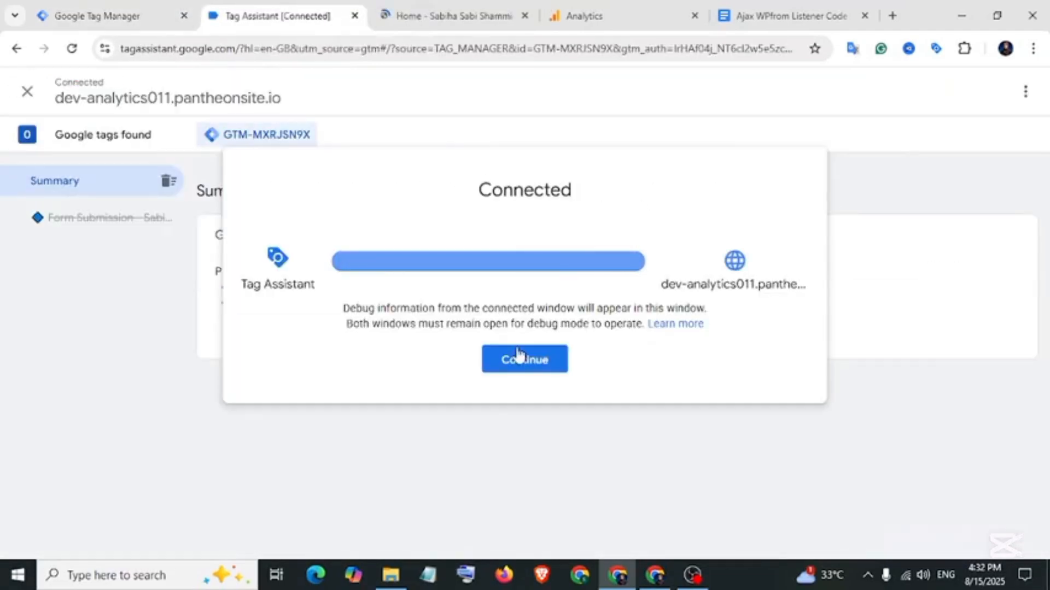
{"action": "left_click", "coordinate": [518, 356]}
{"action": "left_click", "coordinate": [424, 15]}
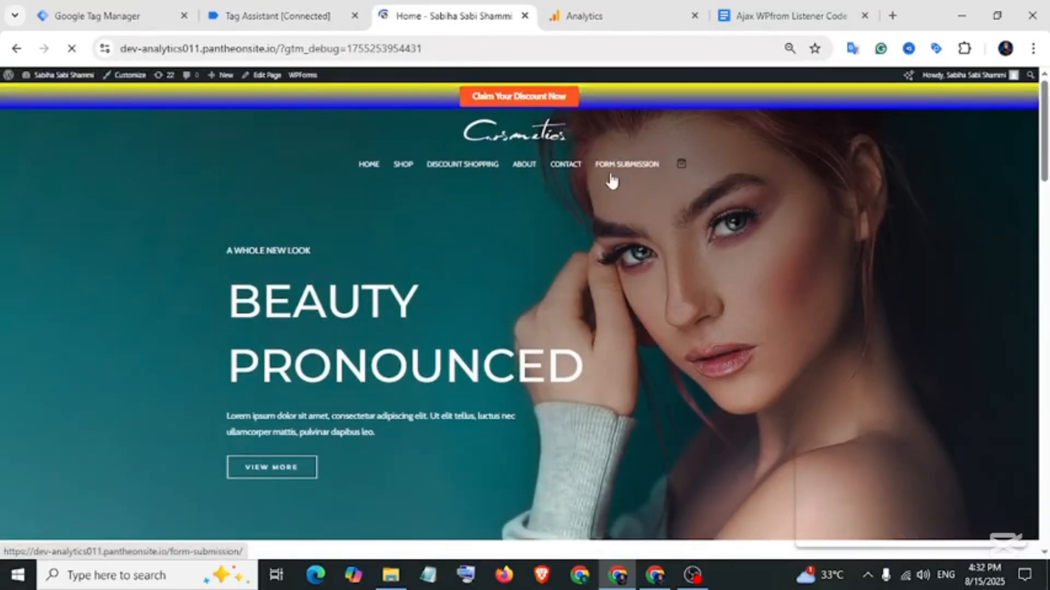
{"action": "left_click", "coordinate": [611, 176]}
Fill in the name, contact e-mail and message 'test', then submit the form.
{"action": "left_click", "coordinate": [316, 441]}
{"action": "left_click", "coordinate": [483, 442]}
{"action": "scroll", "coordinate": [410, 426], "scroll_direction": "down", "scroll_amount": 3}
{"action": "left_click", "coordinate": [359, 355]}
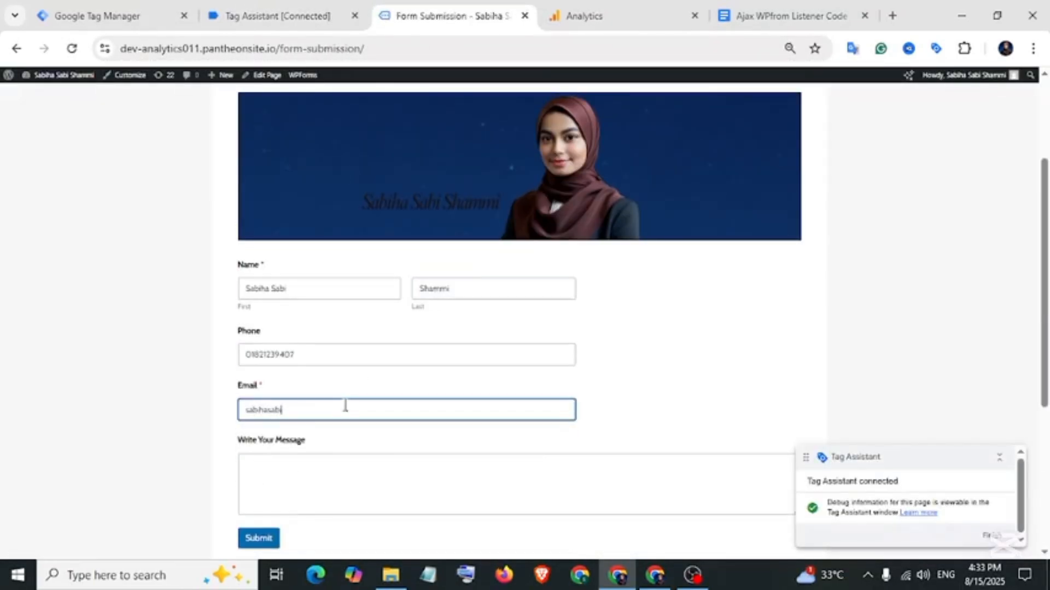
{"action": "left_click", "coordinate": [316, 462]}
{"action": "type", "text": "test"}
{"action": "left_click", "coordinate": [260, 540]}
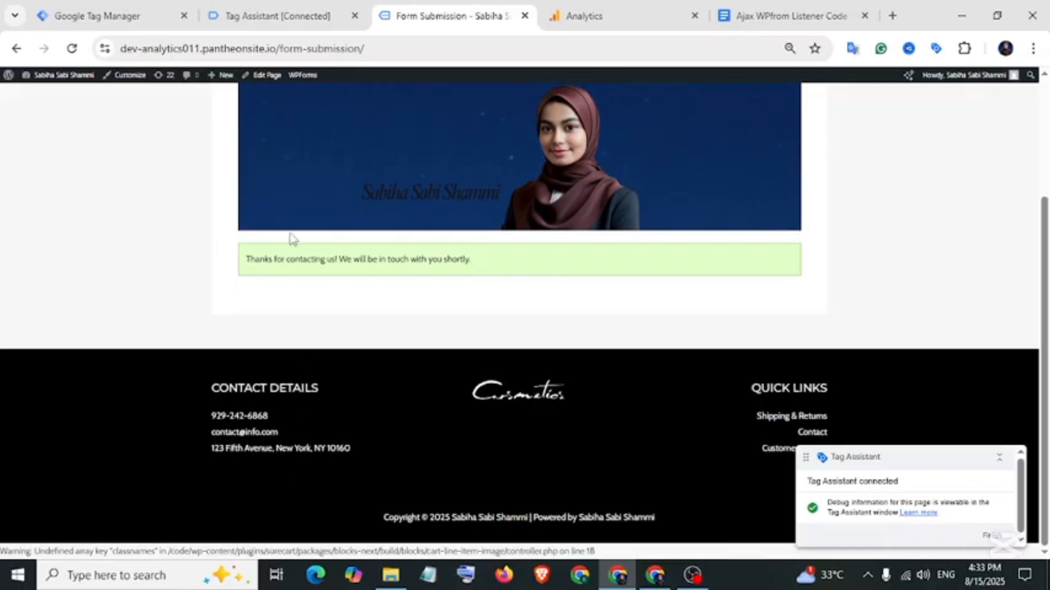
{"action": "left_click", "coordinate": [271, 17]}
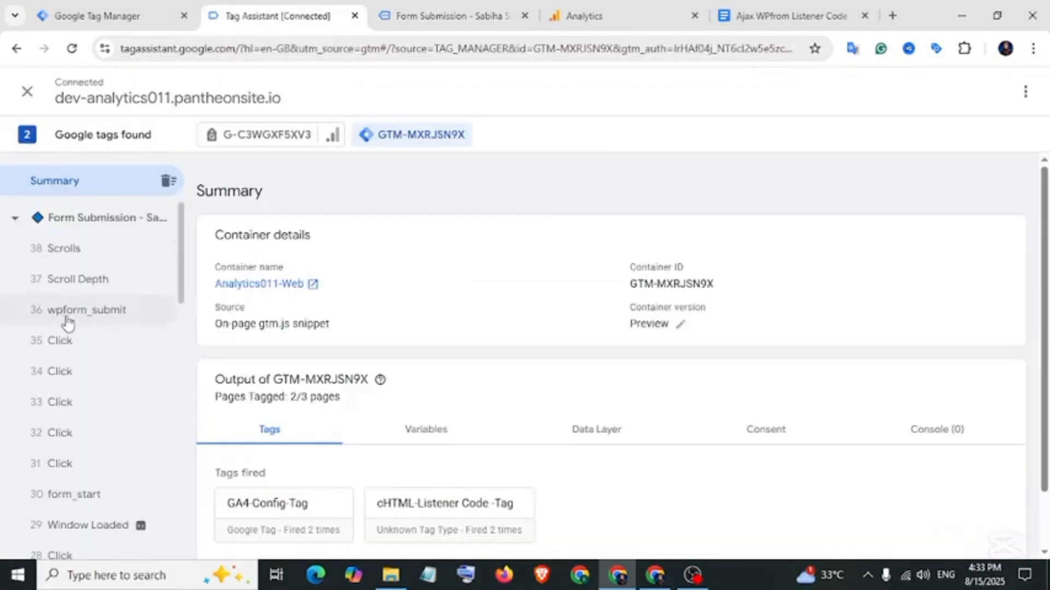
Inspect the wpform_submit event in Tag Assistant, then go back to Tag Manager.
{"action": "left_click", "coordinate": [106, 323]}
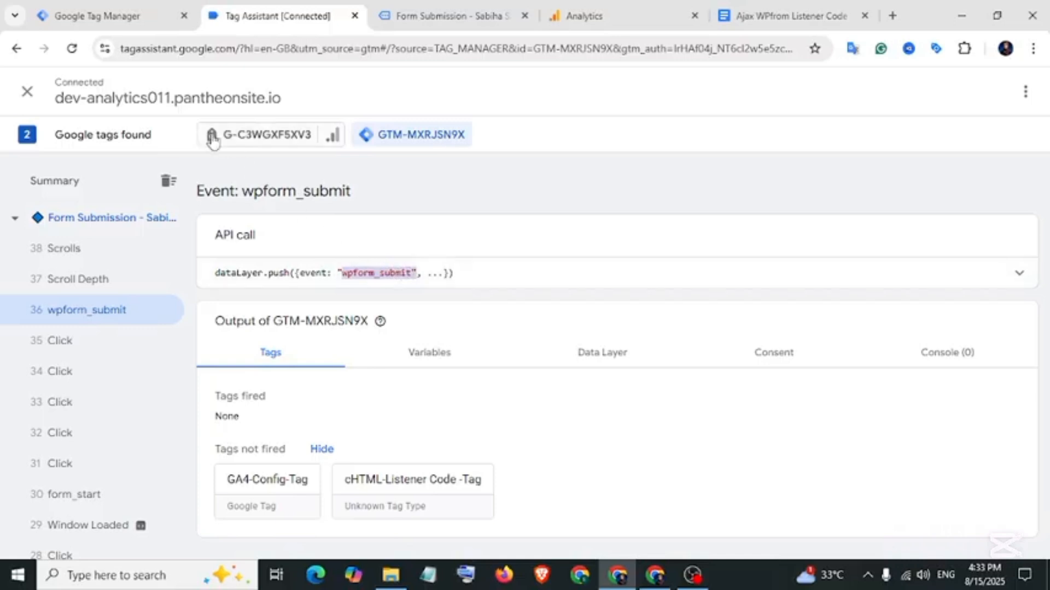
{"action": "left_click", "coordinate": [115, 18]}
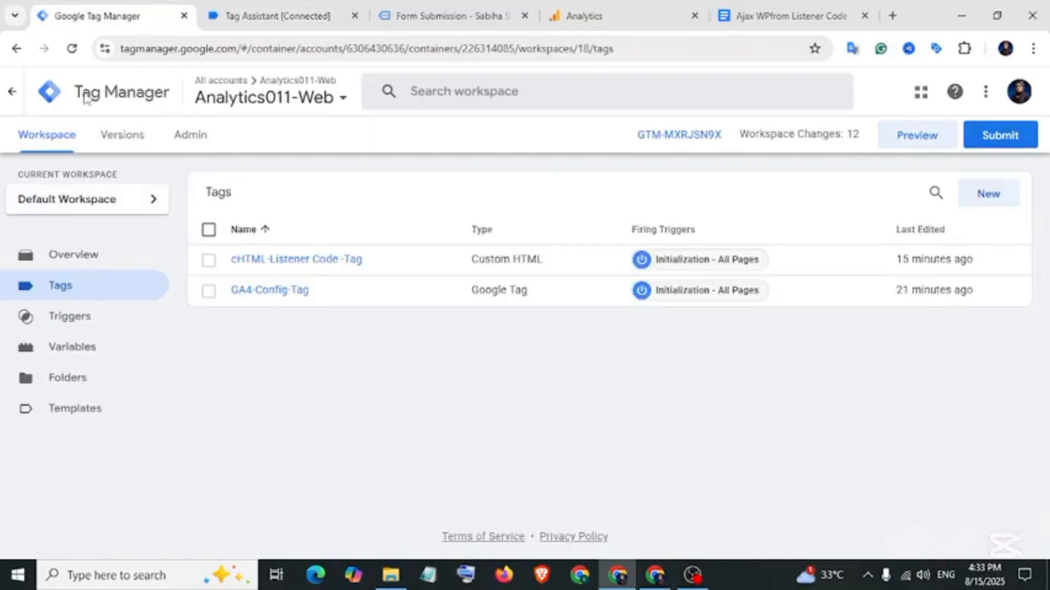
Start a new trigger of type Custom Event.
{"action": "left_click", "coordinate": [79, 320]}
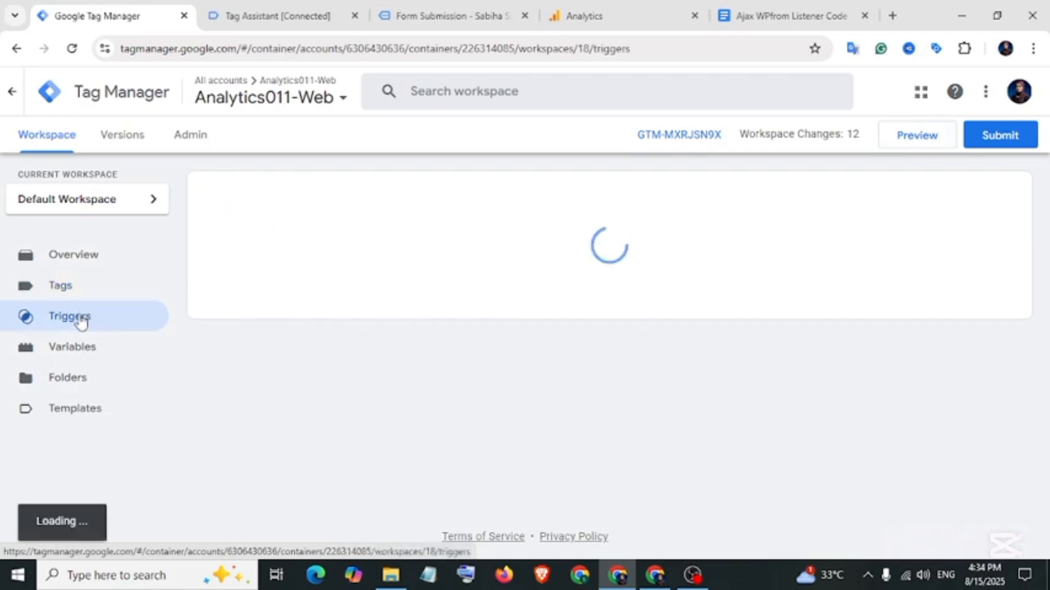
{"action": "left_click", "coordinate": [989, 200]}
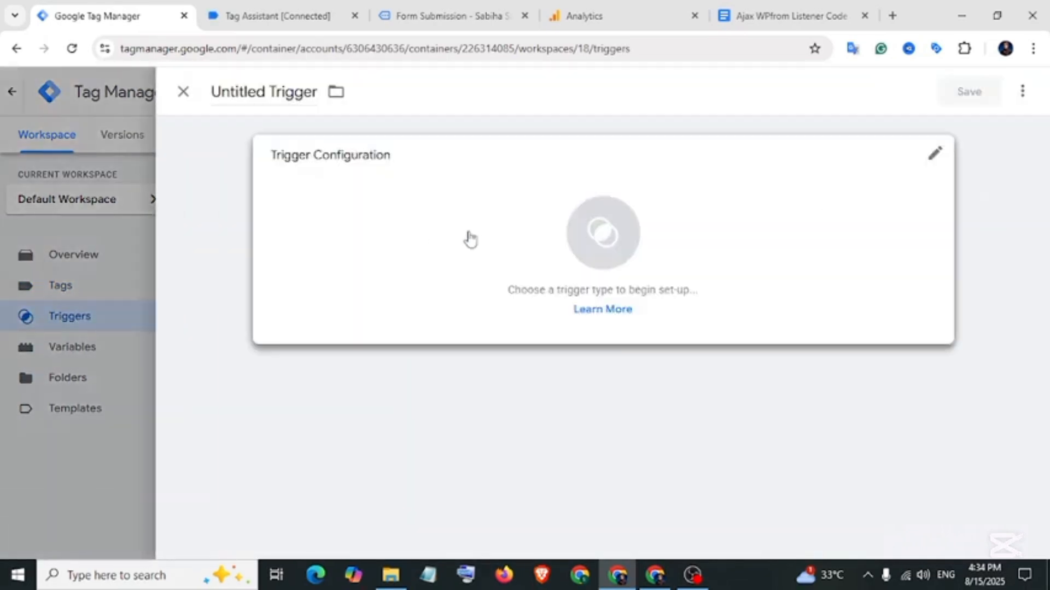
{"action": "left_click", "coordinate": [470, 239]}
{"action": "scroll", "coordinate": [724, 332], "scroll_direction": "down", "scroll_amount": 8}
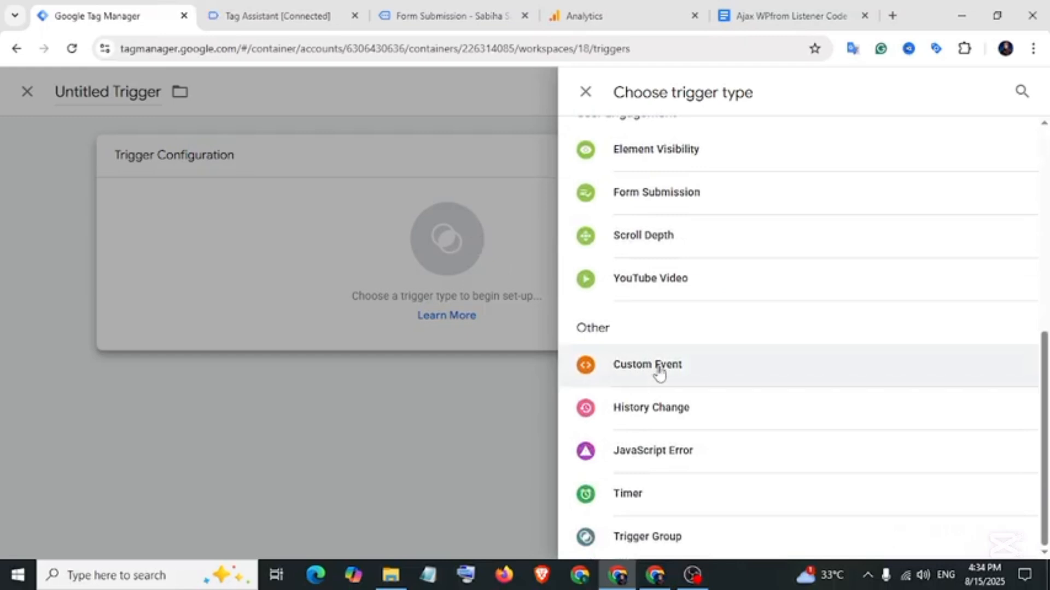
{"action": "left_click", "coordinate": [646, 367]}
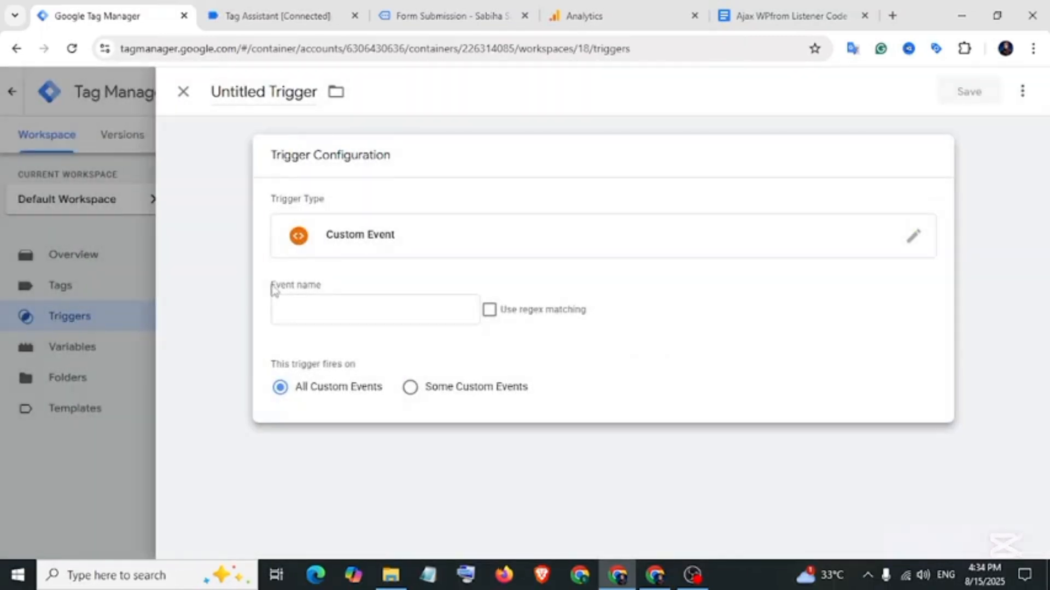
Copy wpform_submit from the debugger and paste it as the event name.
{"action": "left_click_drag", "start_coordinate": [274, 289], "coordinate": [325, 294]}
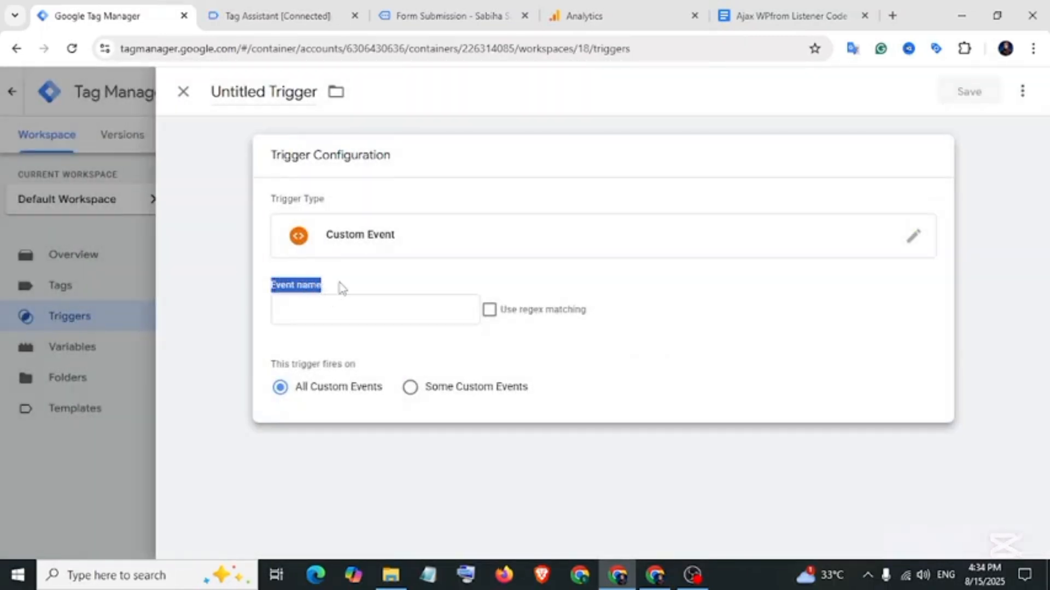
{"action": "left_click", "coordinate": [276, 15]}
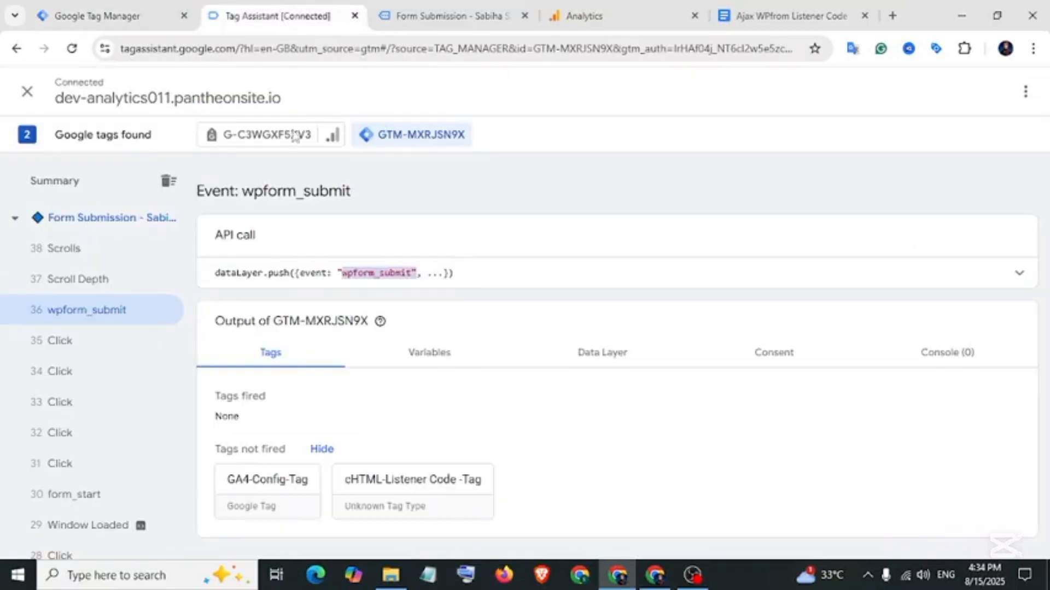
{"action": "left_click", "coordinate": [365, 274]}
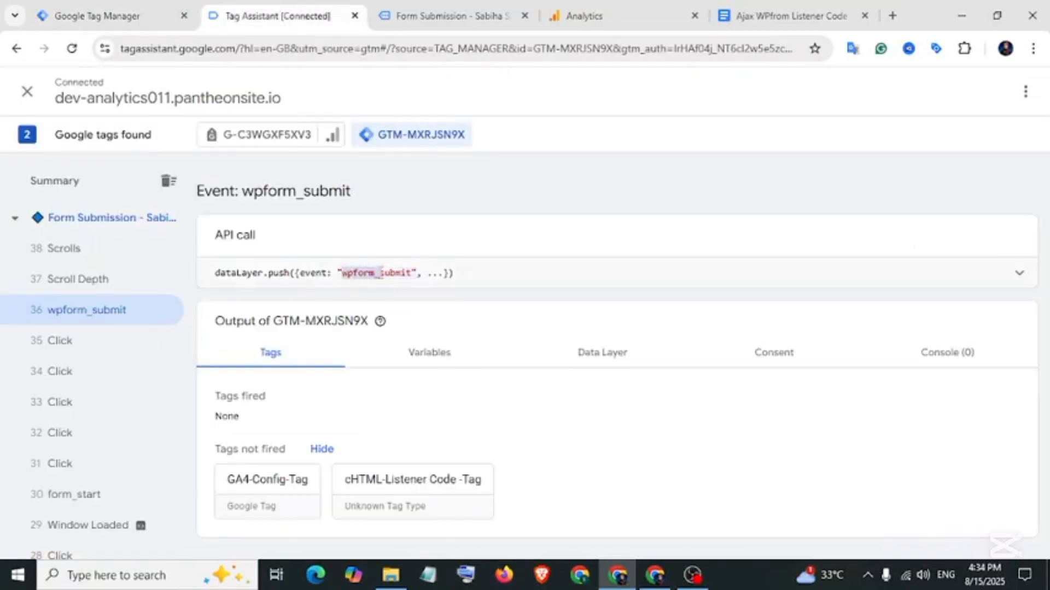
{"action": "right_click", "coordinate": [411, 273]}
{"action": "left_click", "coordinate": [451, 295]}
{"action": "left_click", "coordinate": [97, 16]}
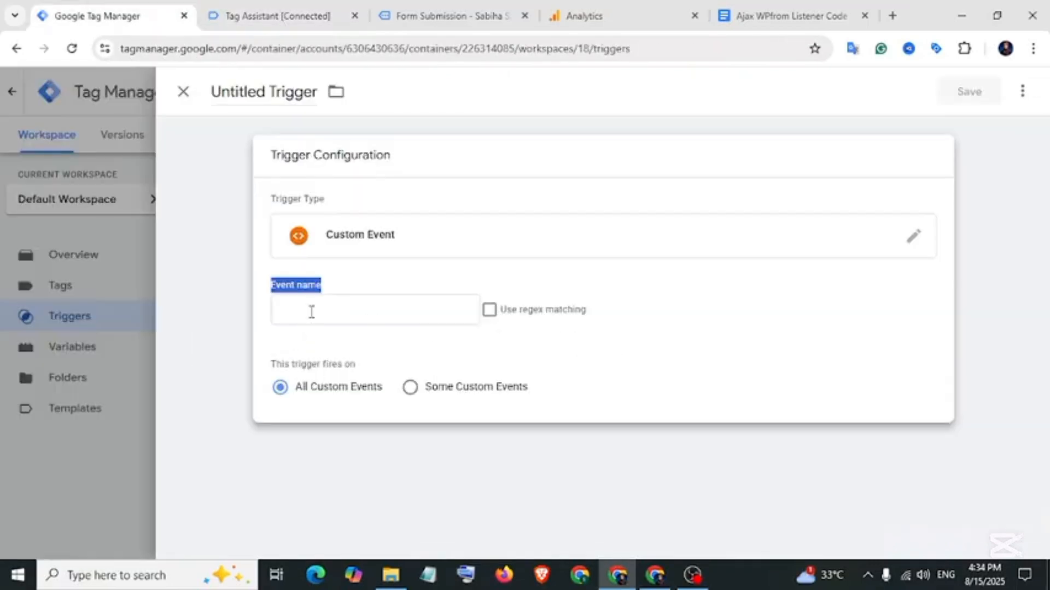
{"action": "right_click", "coordinate": [310, 310]}
{"action": "left_click", "coordinate": [335, 385]}
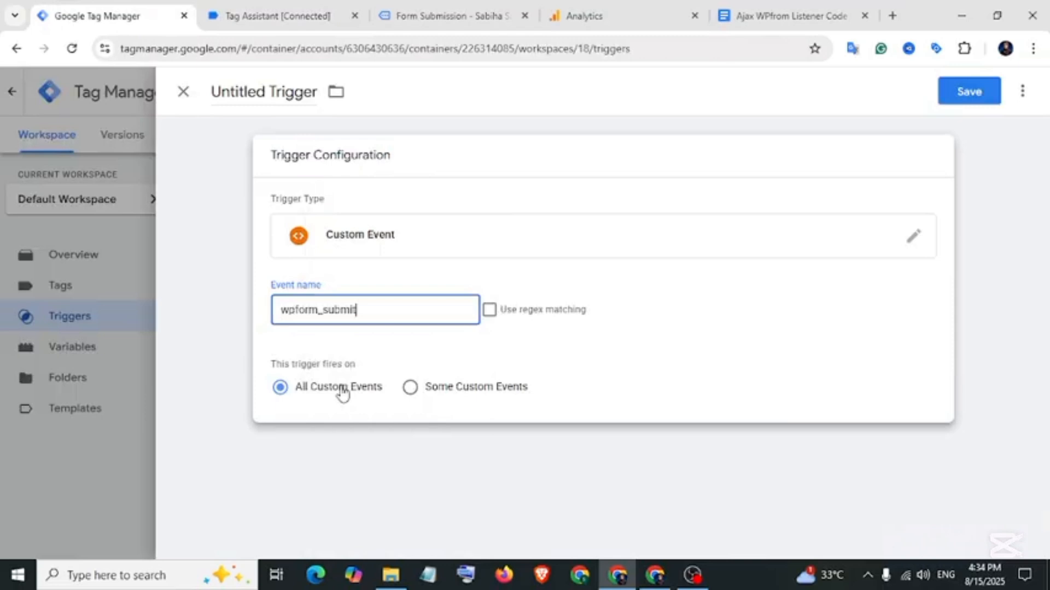
Rename the trigger 'Ajax-WPfrom Submit-Trigger' and save it.
{"action": "left_click", "coordinate": [267, 103]}
{"action": "key", "text": "ctrl+a"}
{"action": "key", "text": "BackSpace"}
{"action": "type", "text": "Ajax-WPfrom Submit-Trigger"}
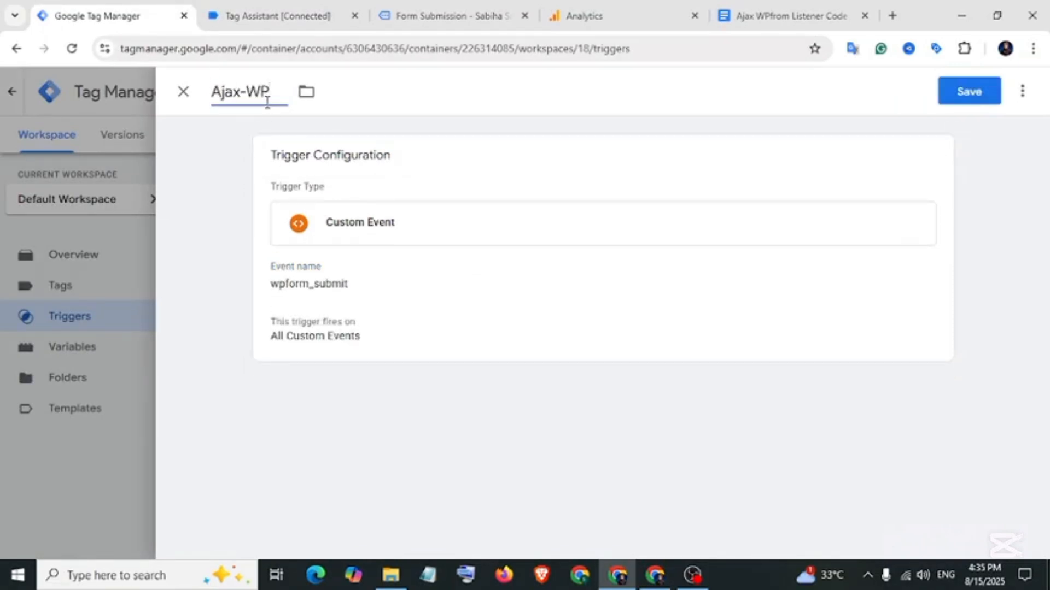
{"action": "left_click", "coordinate": [994, 98]}
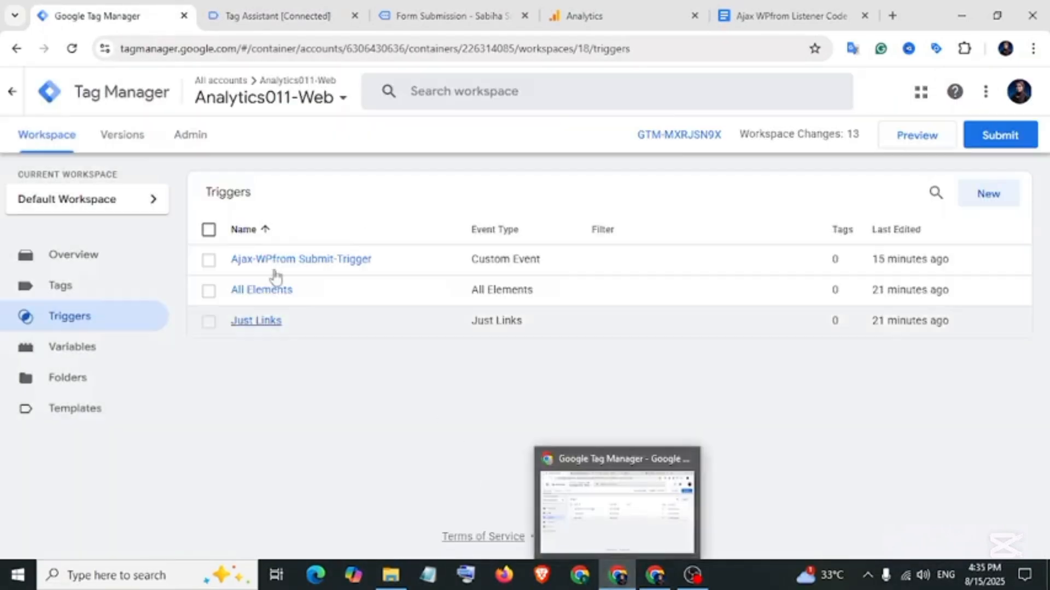
Create a new GA4 Event tag using the GA4-Measuerment ID variable as Measurement ID.
{"action": "left_click", "coordinate": [76, 292]}
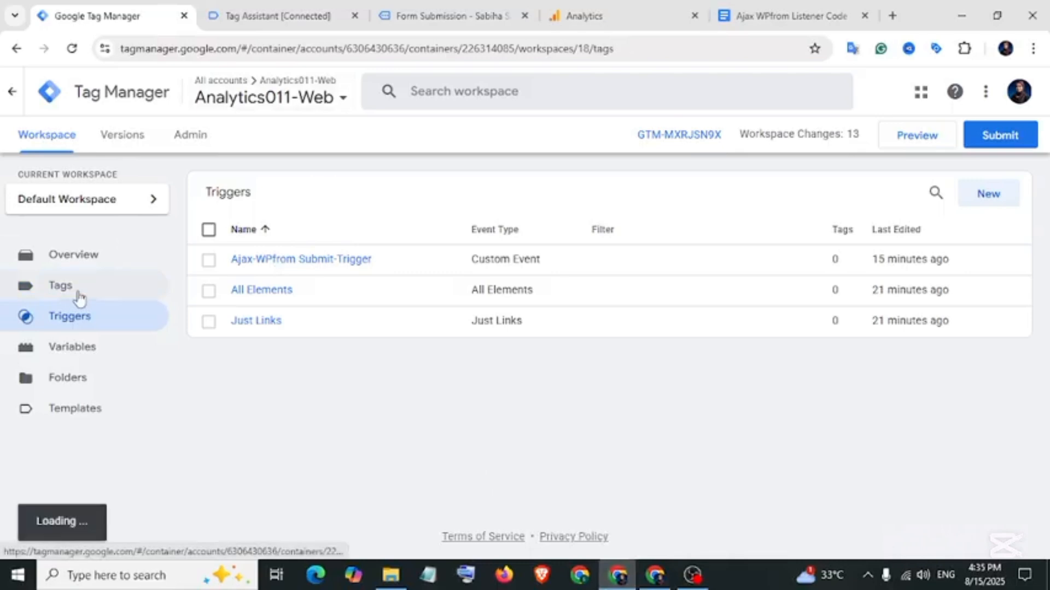
{"action": "left_click", "coordinate": [980, 198]}
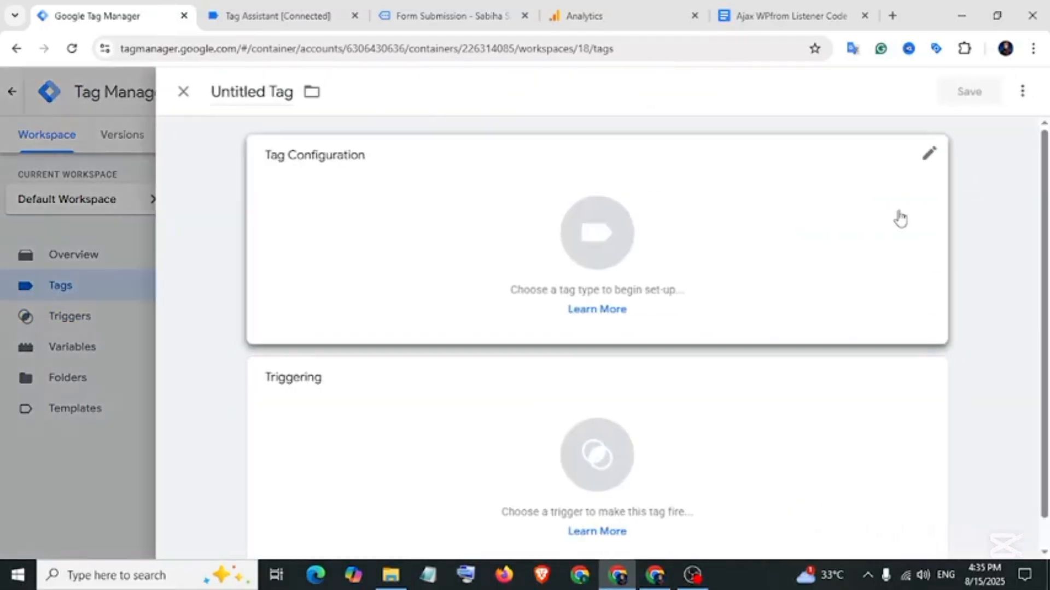
{"action": "left_click", "coordinate": [871, 194]}
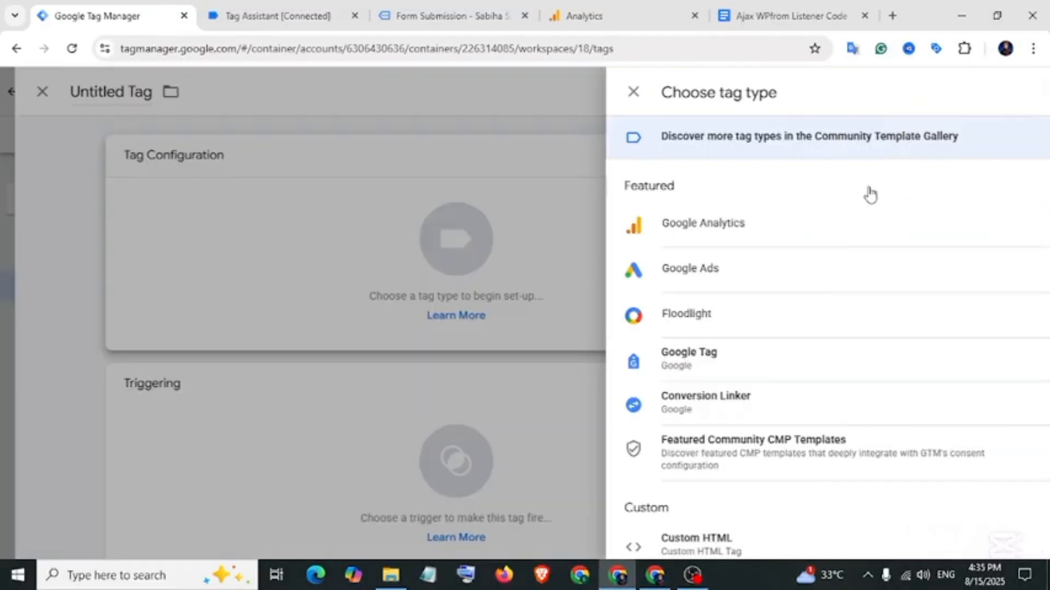
{"action": "left_click", "coordinate": [656, 228]}
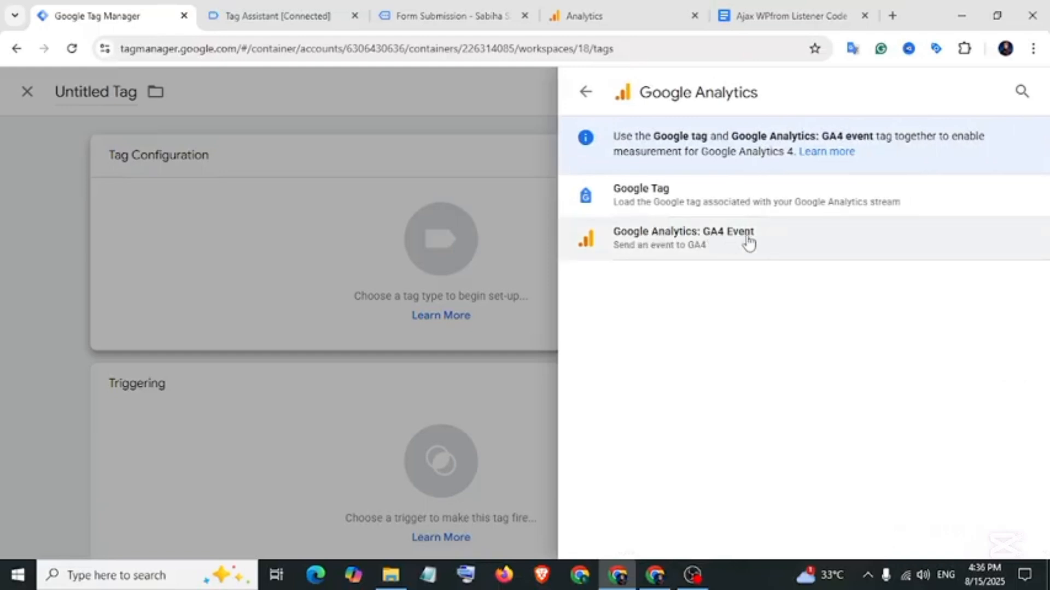
{"action": "left_click", "coordinate": [724, 239]}
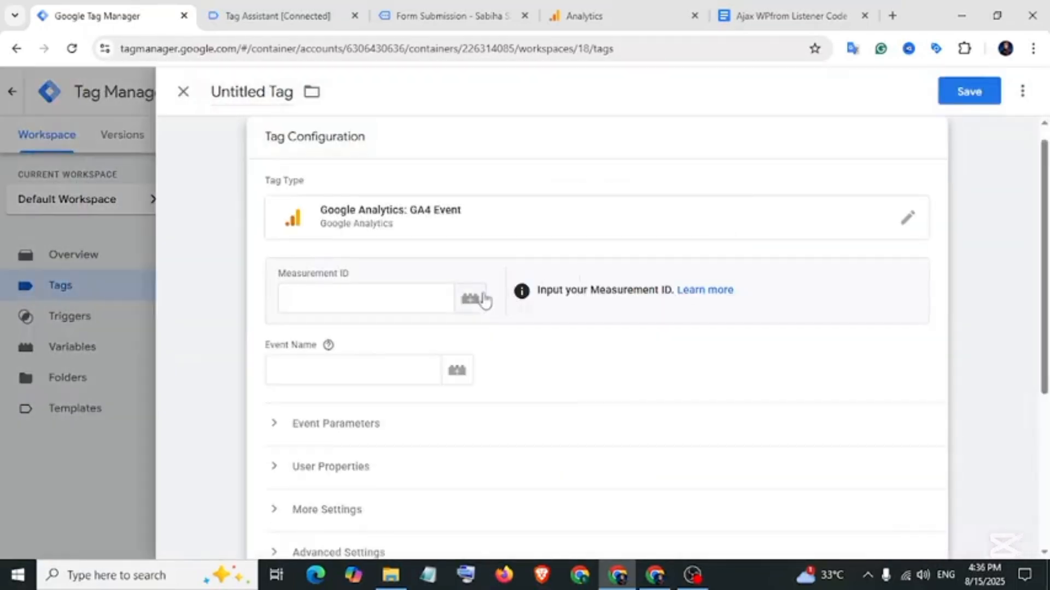
{"action": "left_click", "coordinate": [470, 300]}
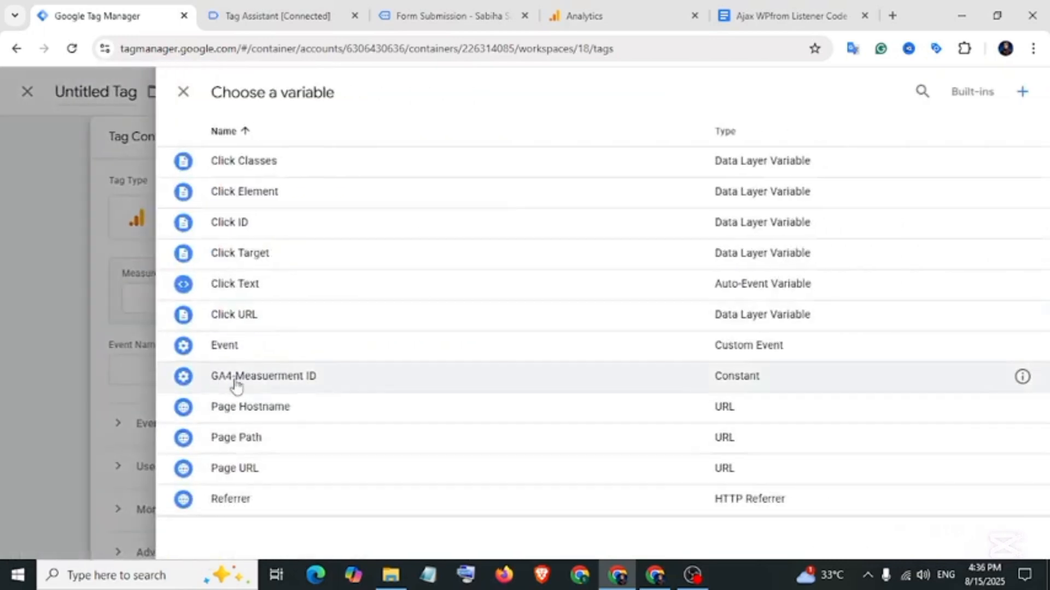
{"action": "left_click", "coordinate": [294, 381]}
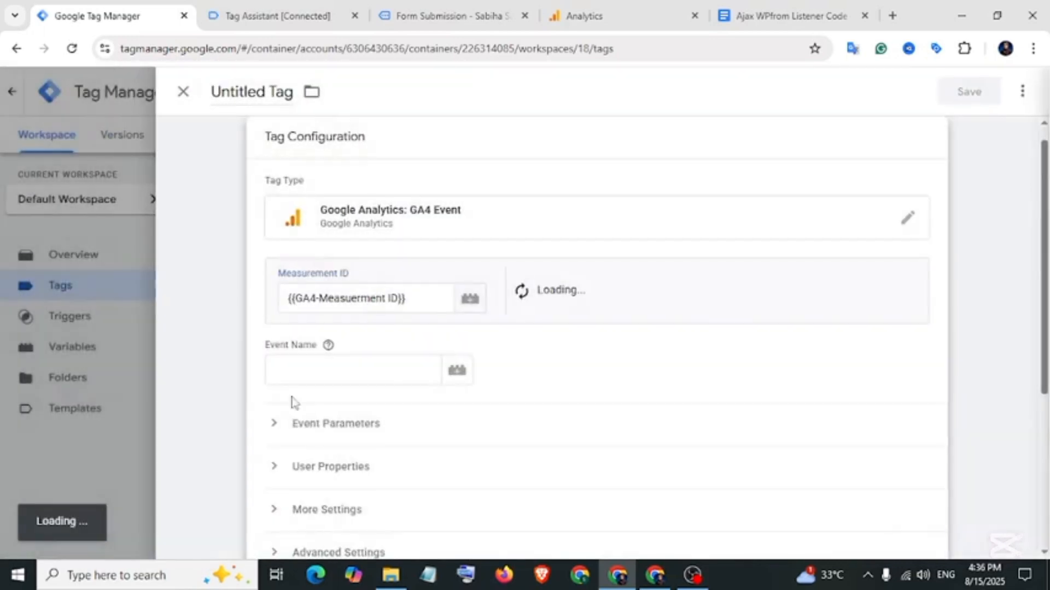
Copy wpform_submit from the debugger and paste it as the tag's Event Name.
{"action": "left_click", "coordinate": [330, 377]}
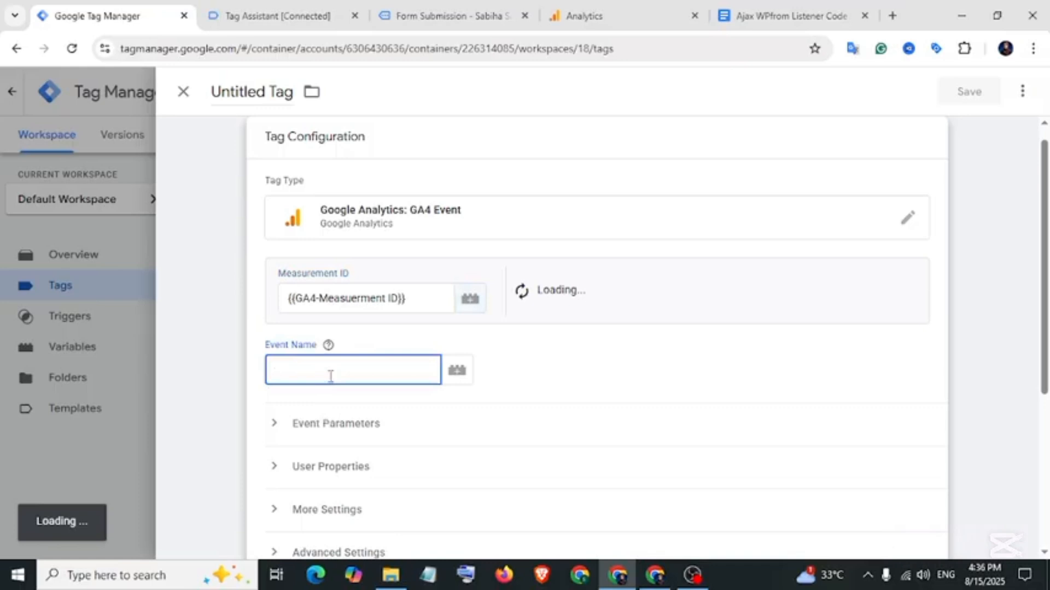
{"action": "left_click", "coordinate": [328, 345]}
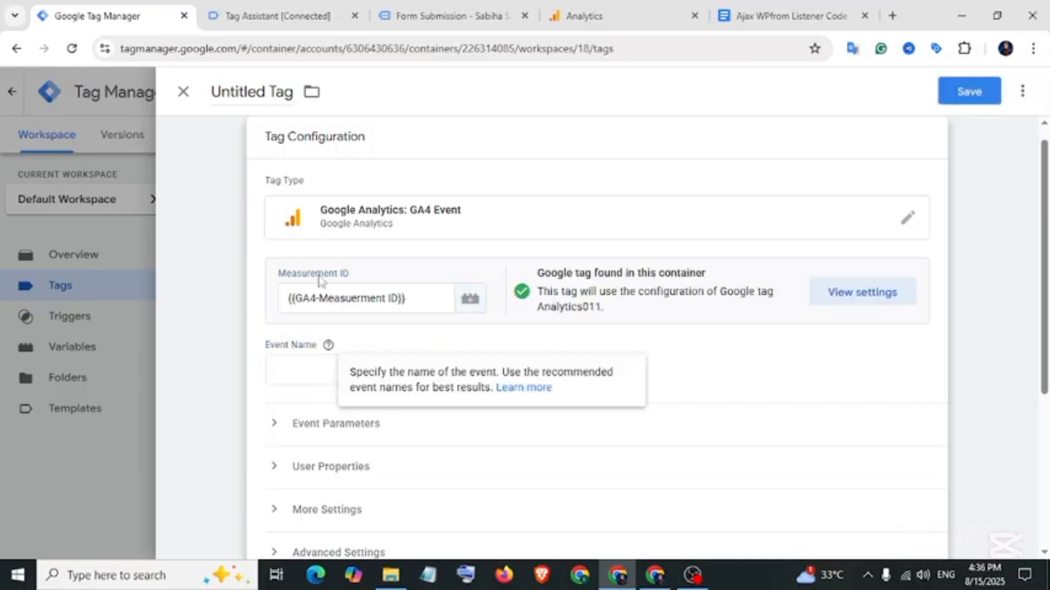
{"action": "left_click", "coordinate": [265, 16]}
{"action": "left_click", "coordinate": [359, 275]}
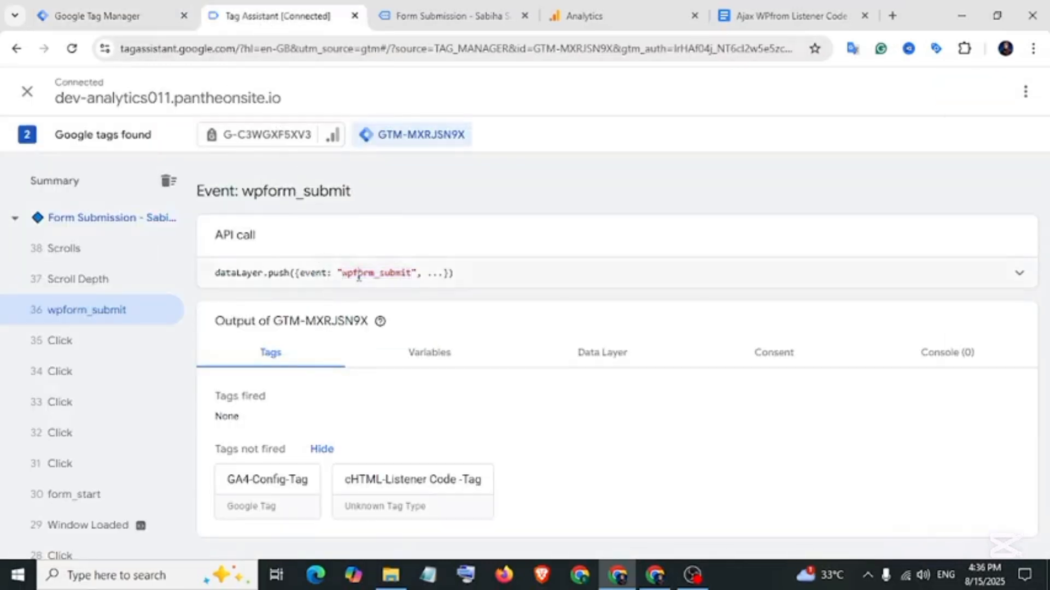
{"action": "left_click_drag", "start_coordinate": [345, 276], "coordinate": [393, 273]}
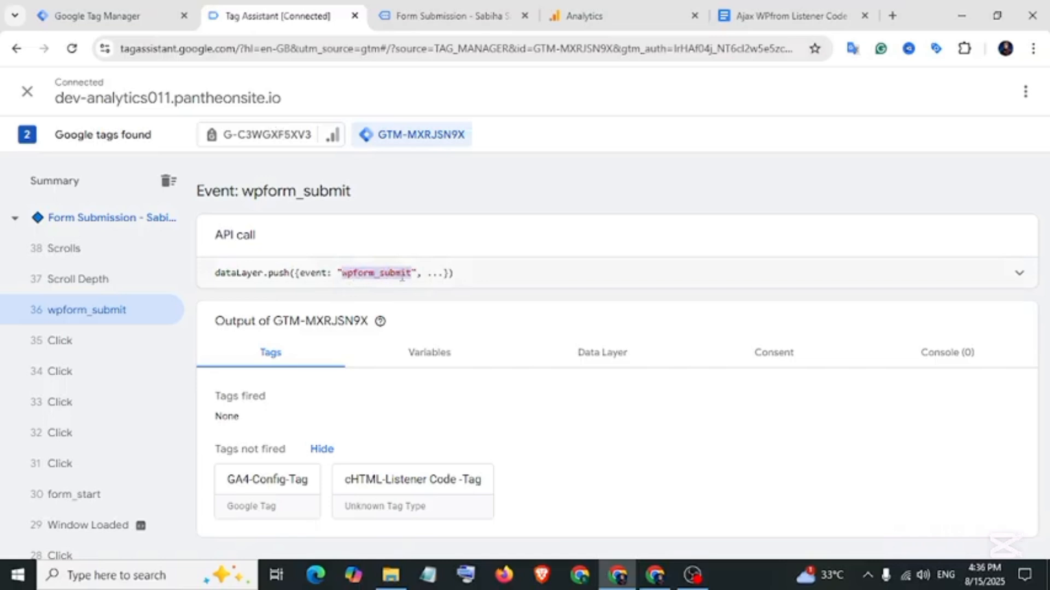
{"action": "right_click", "coordinate": [402, 276]}
{"action": "left_click", "coordinate": [444, 295]}
{"action": "left_click", "coordinate": [98, 15]}
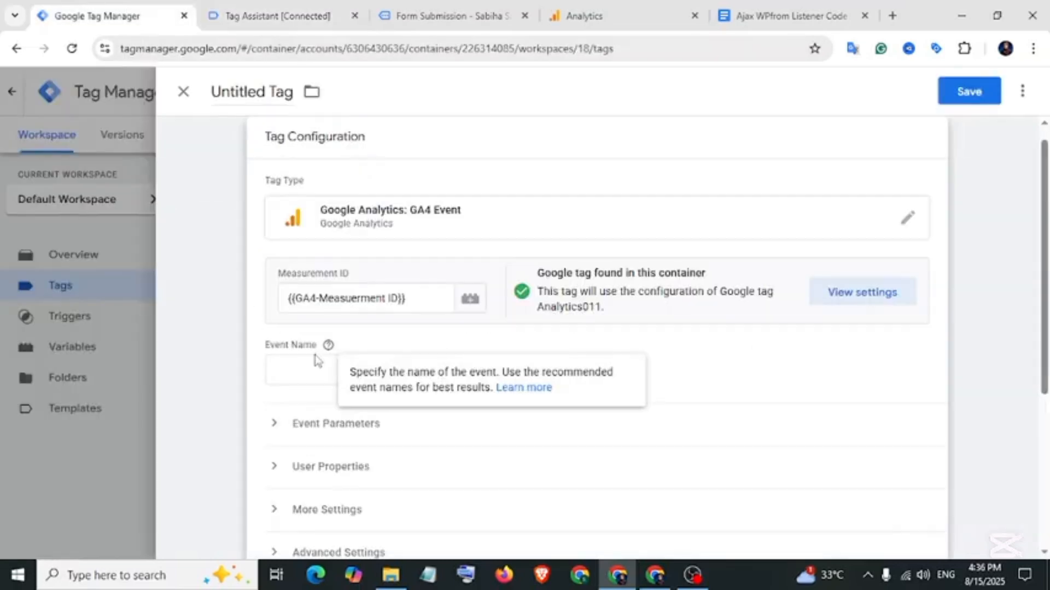
{"action": "left_click", "coordinate": [309, 365]}
{"action": "right_click", "coordinate": [301, 369]}
{"action": "left_click", "coordinate": [385, 387]}
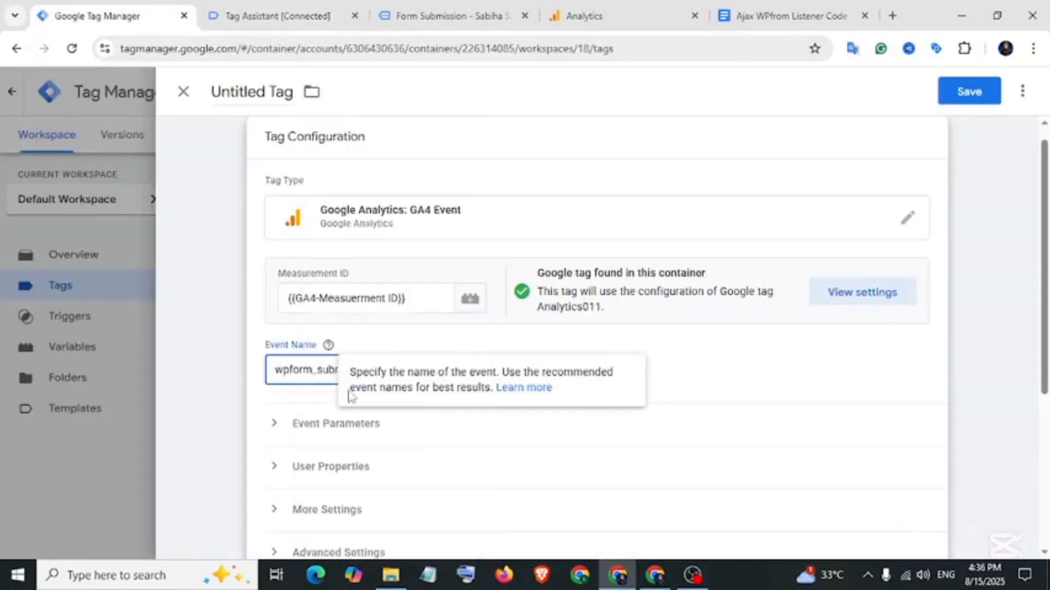
Fire the tag on Ajax-WPfrom Submit-Trigger, name it 'GA4-Event-WPfrom Submit-Tag' and save.
{"action": "scroll", "coordinate": [583, 396], "scroll_direction": "down", "scroll_amount": 5}
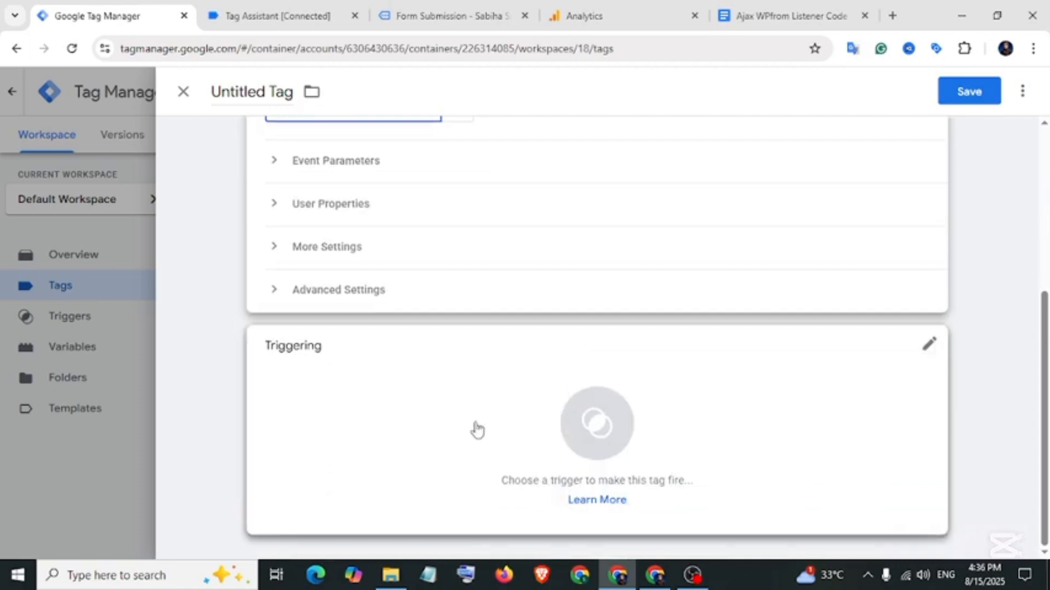
{"action": "left_click", "coordinate": [475, 430]}
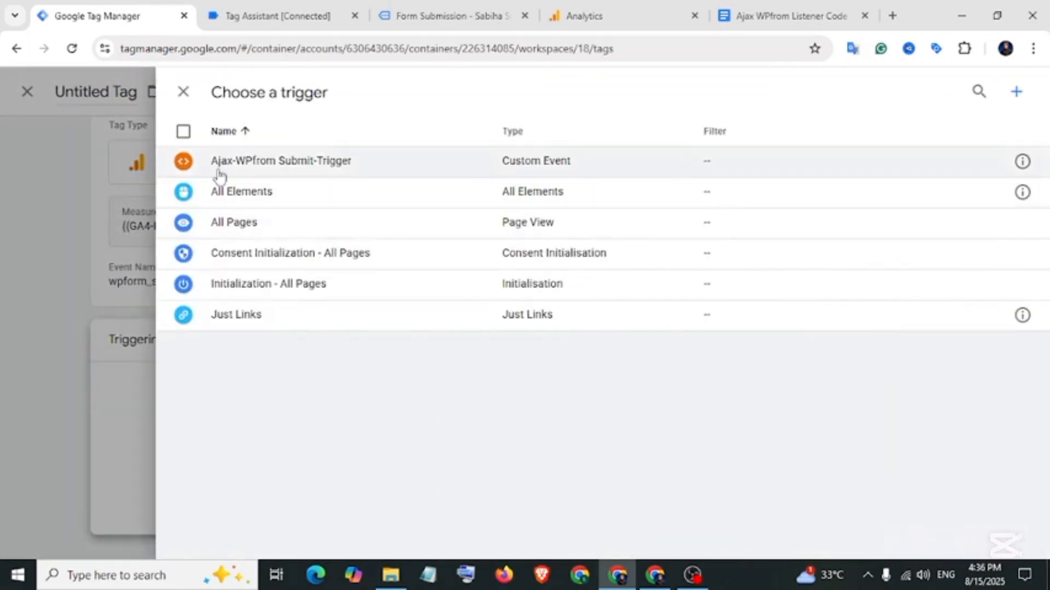
{"action": "left_click", "coordinate": [310, 170]}
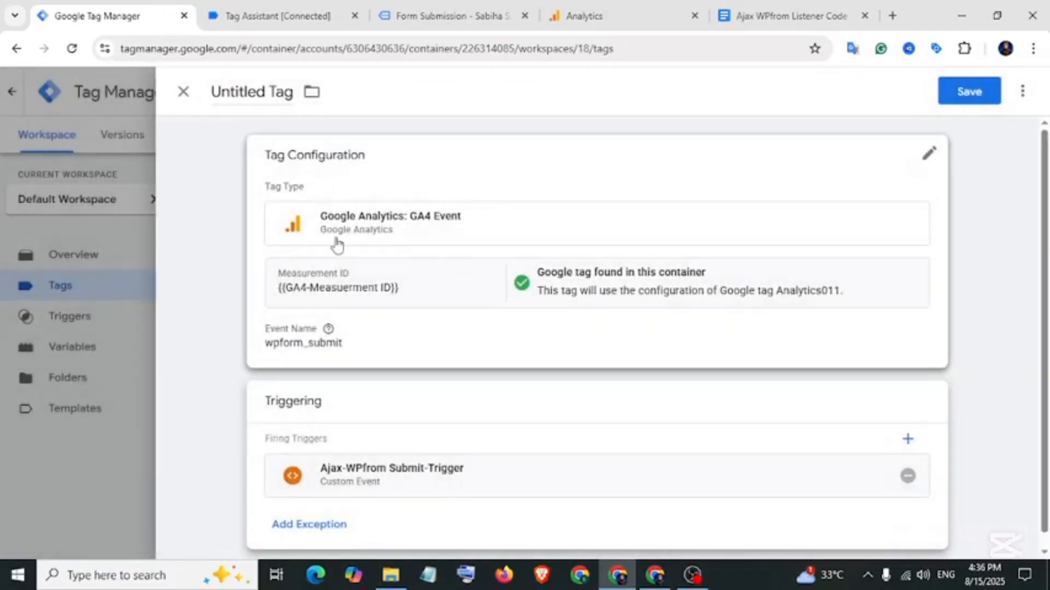
{"action": "left_click", "coordinate": [263, 92]}
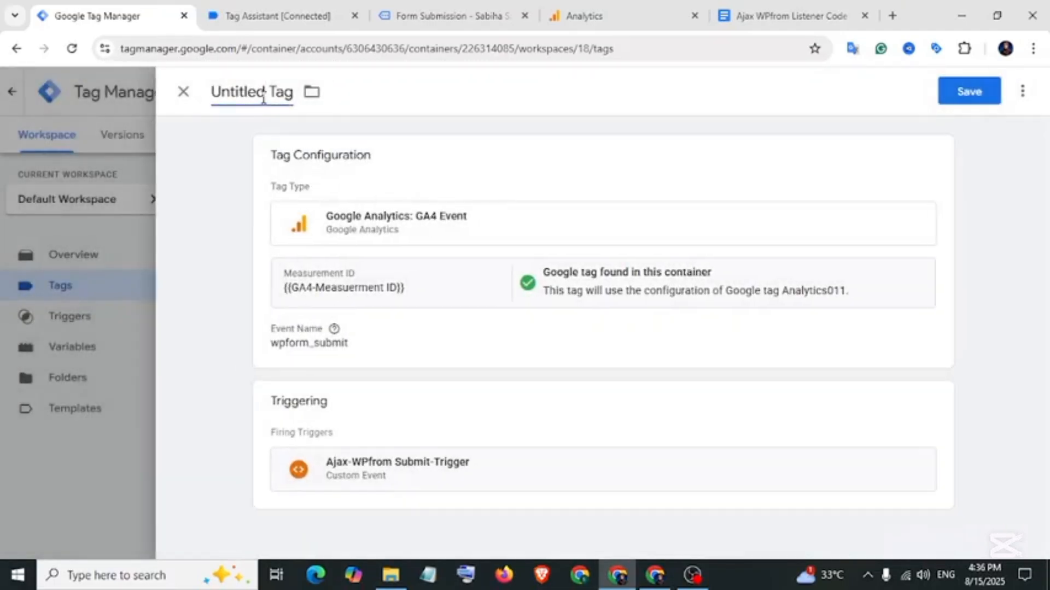
{"action": "type", "text": "GA4-Event-WPfrom Submit-Tag"}
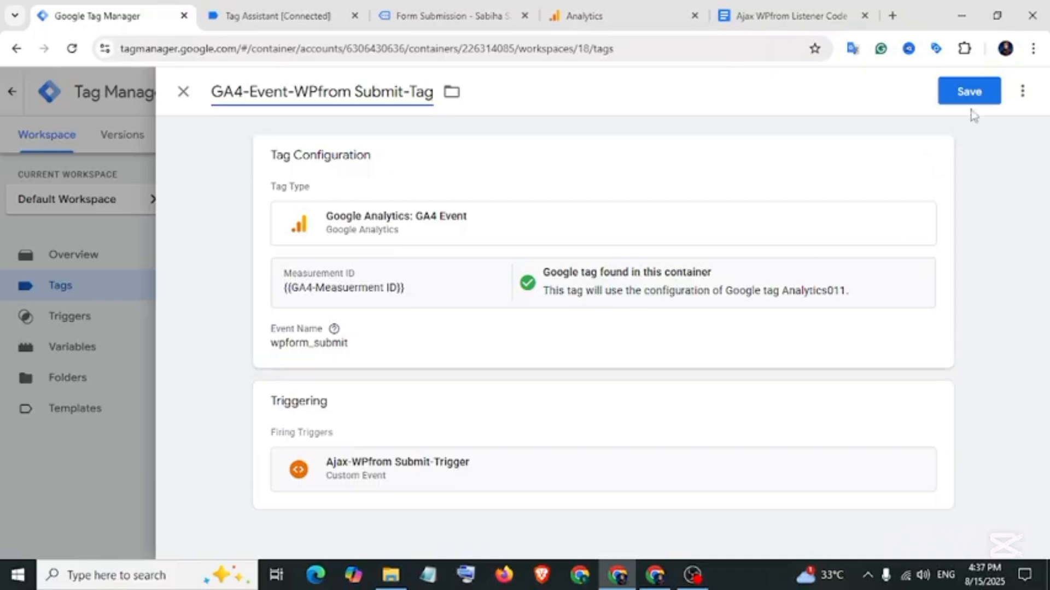
{"action": "left_click", "coordinate": [967, 92]}
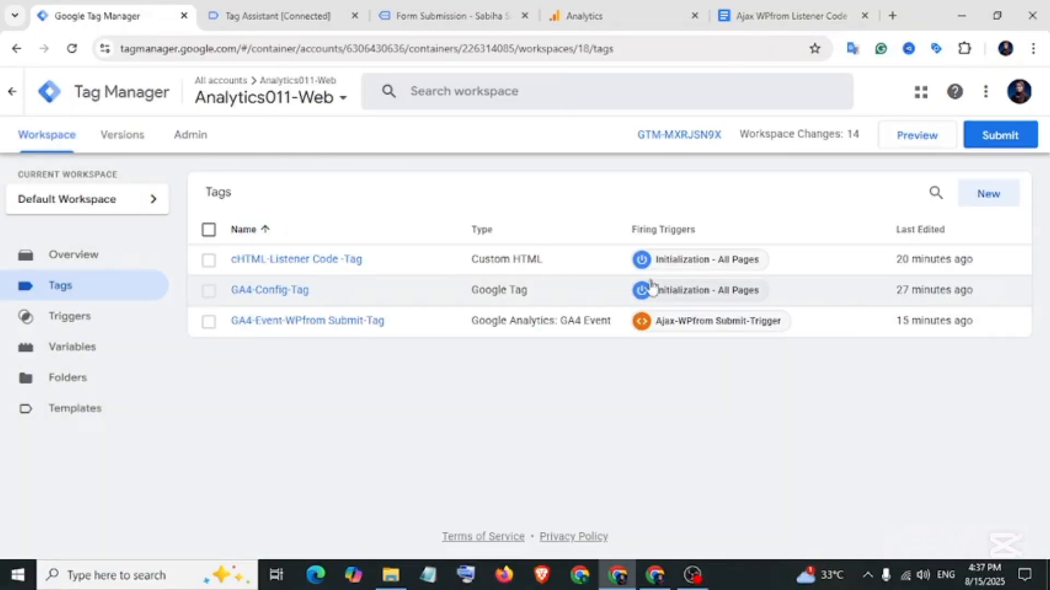
Start a Tag Assistant preview session and bring up the Cosmetics site home page in debug mode.
{"action": "left_click", "coordinate": [927, 141]}
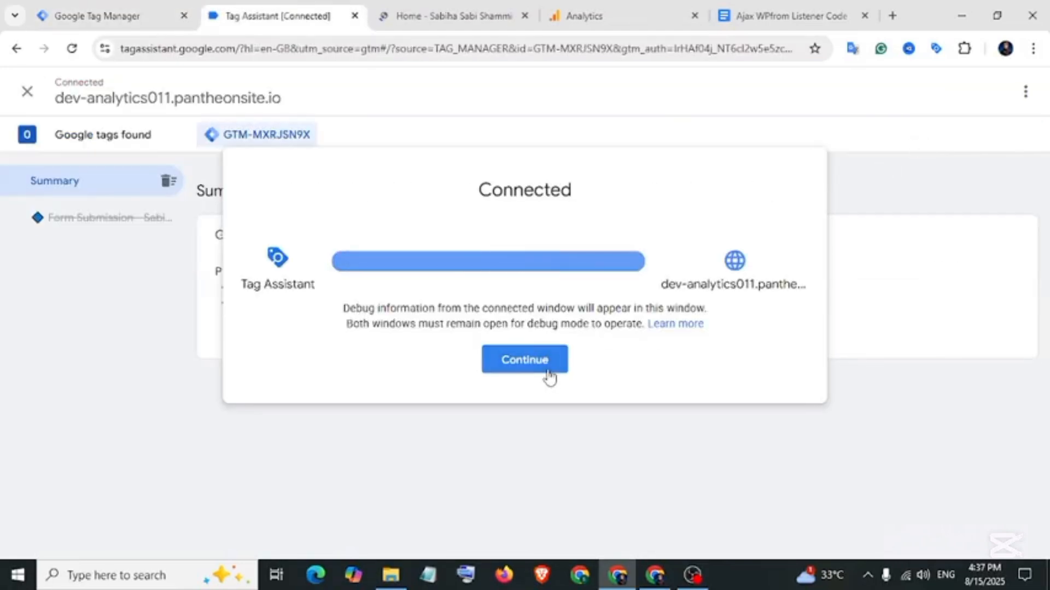
{"action": "left_click", "coordinate": [548, 372]}
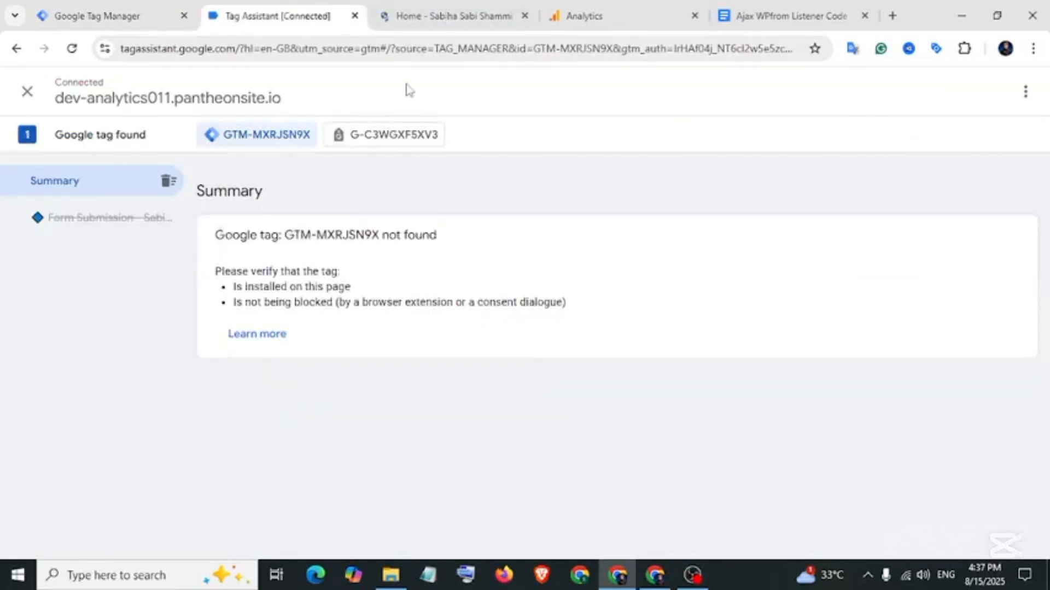
{"action": "left_click", "coordinate": [433, 17]}
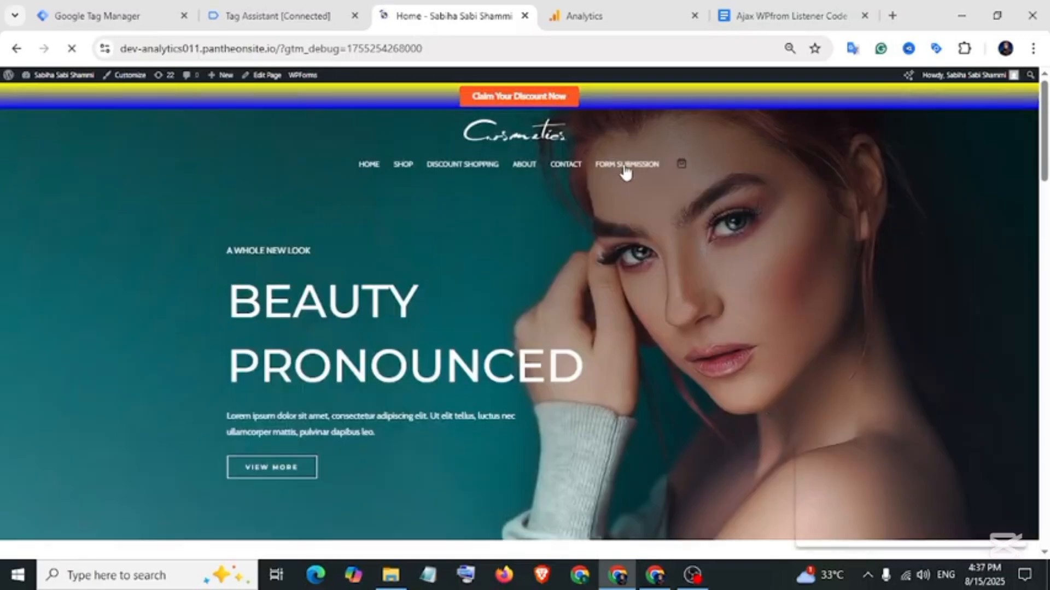
Submit the Form Submission contact form with a test name, phone, email and message 'test'.
{"action": "left_click", "coordinate": [626, 166]}
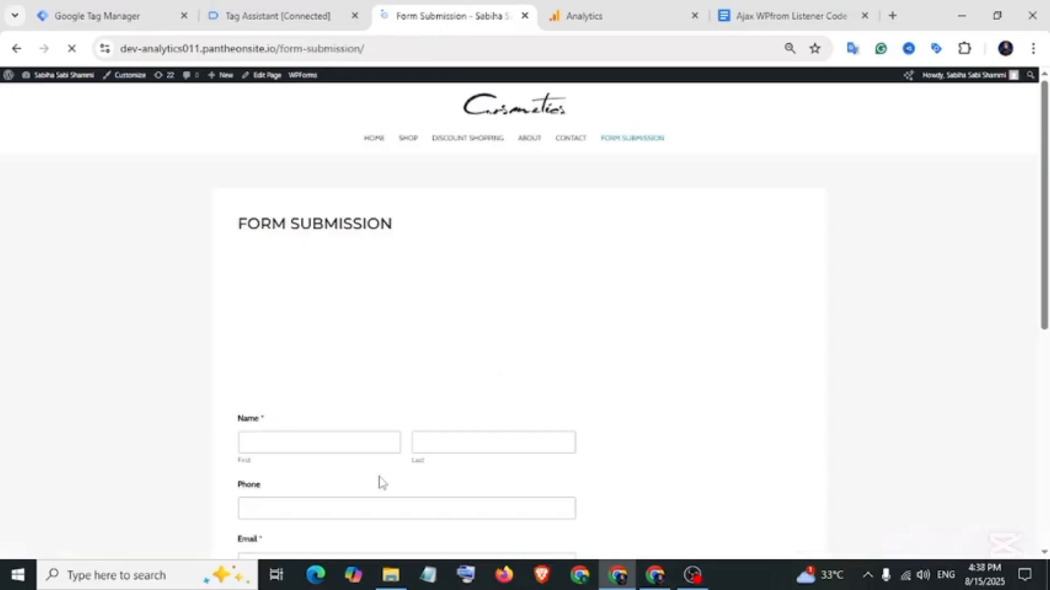
{"action": "left_click", "coordinate": [330, 443]}
{"action": "key", "text": "Tab"}
{"action": "scroll", "coordinate": [332, 342], "scroll_direction": "down", "scroll_amount": 3}
{"action": "left_click", "coordinate": [332, 340]}
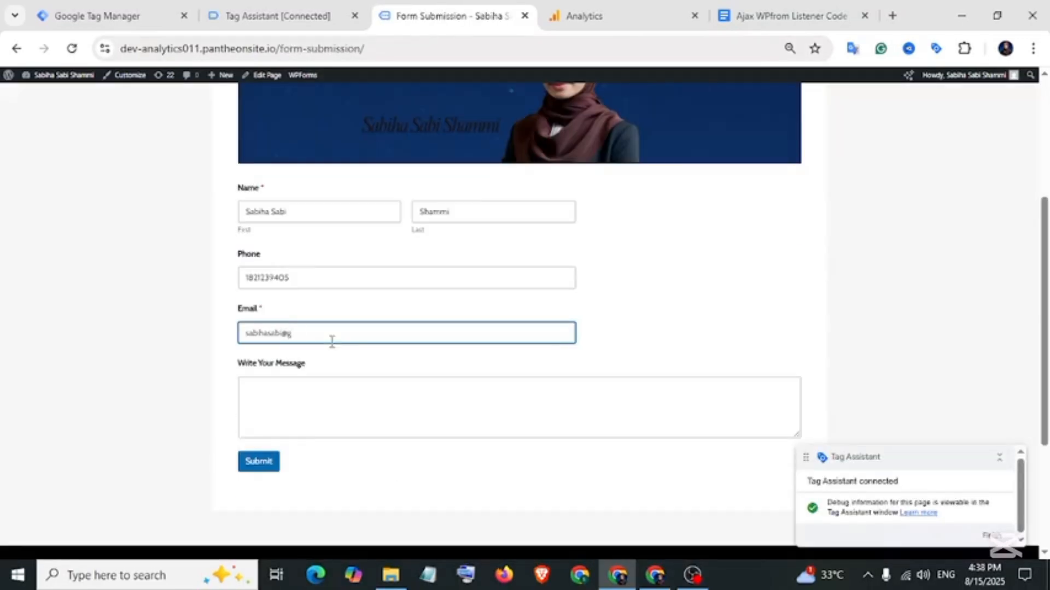
{"action": "left_click", "coordinate": [326, 402]}
{"action": "type", "text": "test"}
{"action": "left_click", "coordinate": [264, 460]}
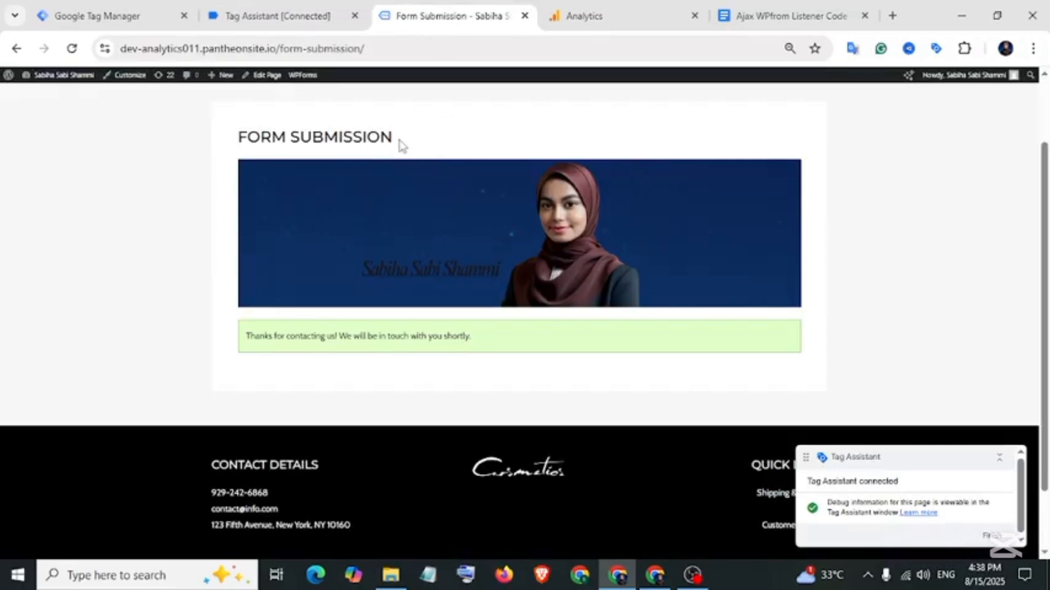
{"action": "left_click", "coordinate": [314, 19]}
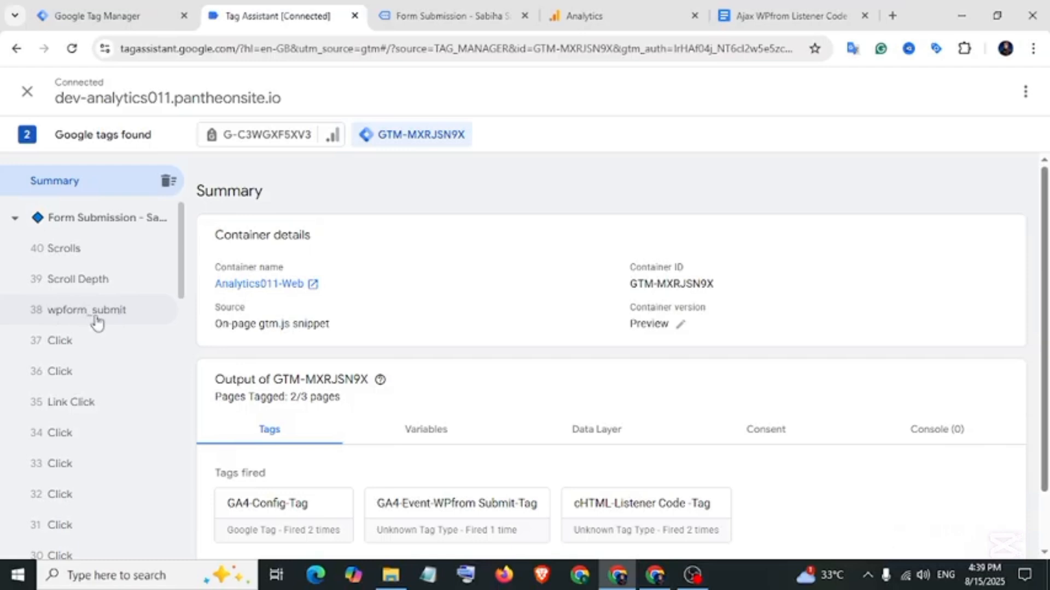
Check the G-C3WGXF5XV3 hits in Tag Assistant and confirm the wpform_submit event name.
{"action": "scroll", "coordinate": [515, 374], "scroll_direction": "down", "scroll_amount": 1}
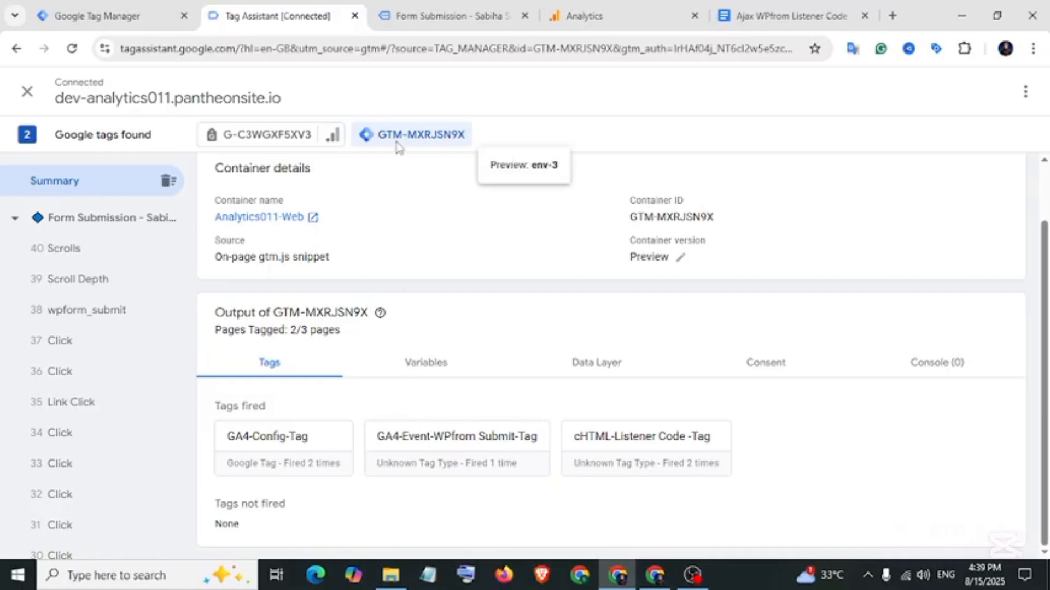
{"action": "left_click", "coordinate": [332, 140]}
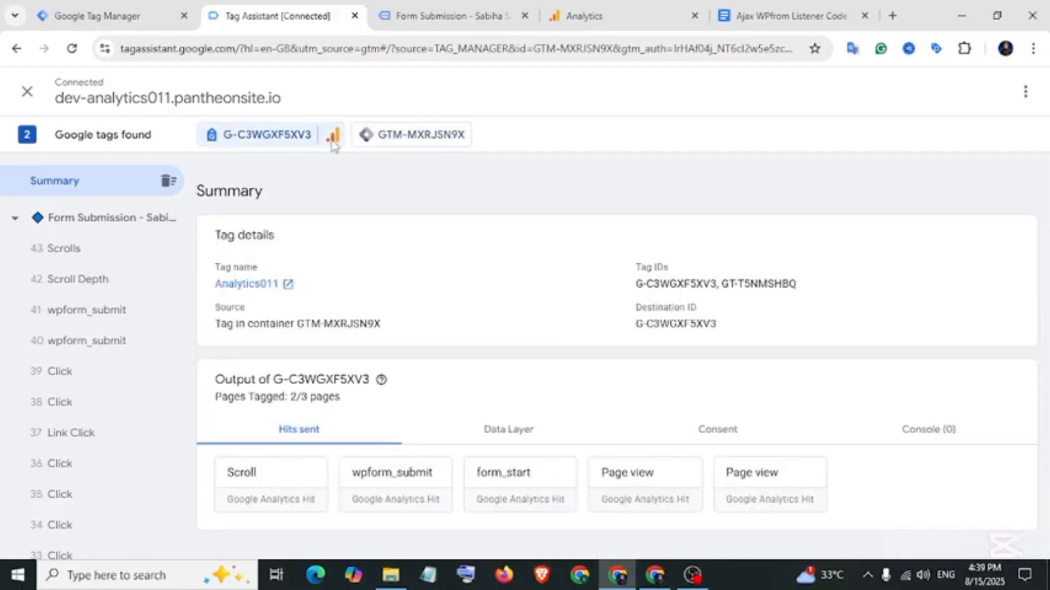
{"action": "left_click", "coordinate": [392, 485]}
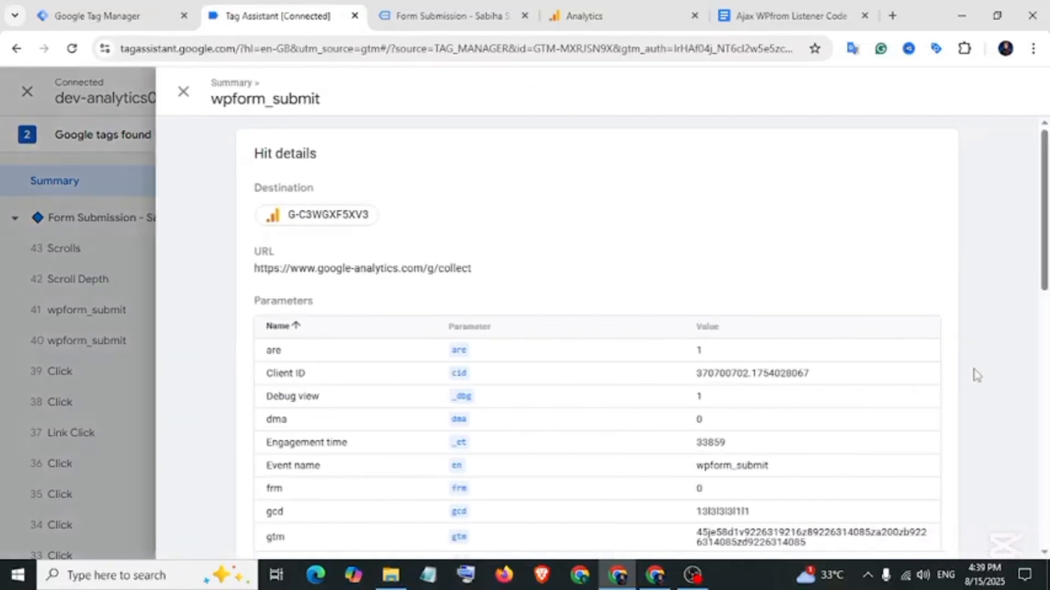
{"action": "scroll", "coordinate": [396, 342], "scroll_direction": "down", "scroll_amount": 4}
{"action": "left_click_drag", "start_coordinate": [262, 236], "coordinate": [385, 239]}
{"action": "left_click_drag", "start_coordinate": [722, 241], "coordinate": [798, 238]}
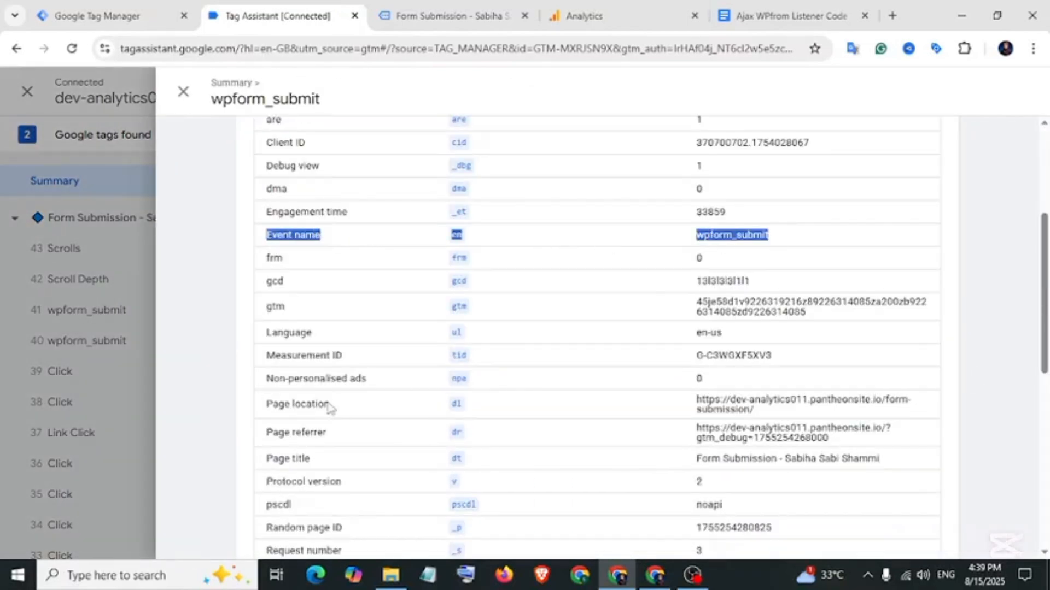
{"action": "scroll", "coordinate": [327, 403], "scroll_direction": "down", "scroll_amount": 6}
{"action": "left_click_drag", "start_coordinate": [253, 470], "coordinate": [453, 499]}
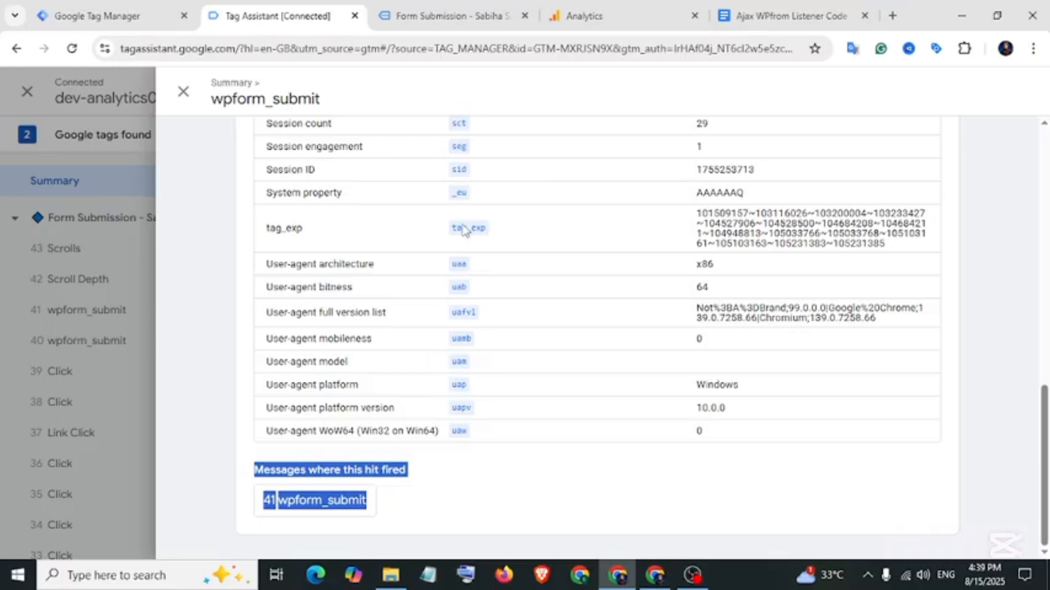
{"action": "left_click", "coordinate": [584, 15]}
Open Analytics Admin > Data display > DebugView and find wpform_submit in the timeline.
{"action": "left_click", "coordinate": [237, 92]}
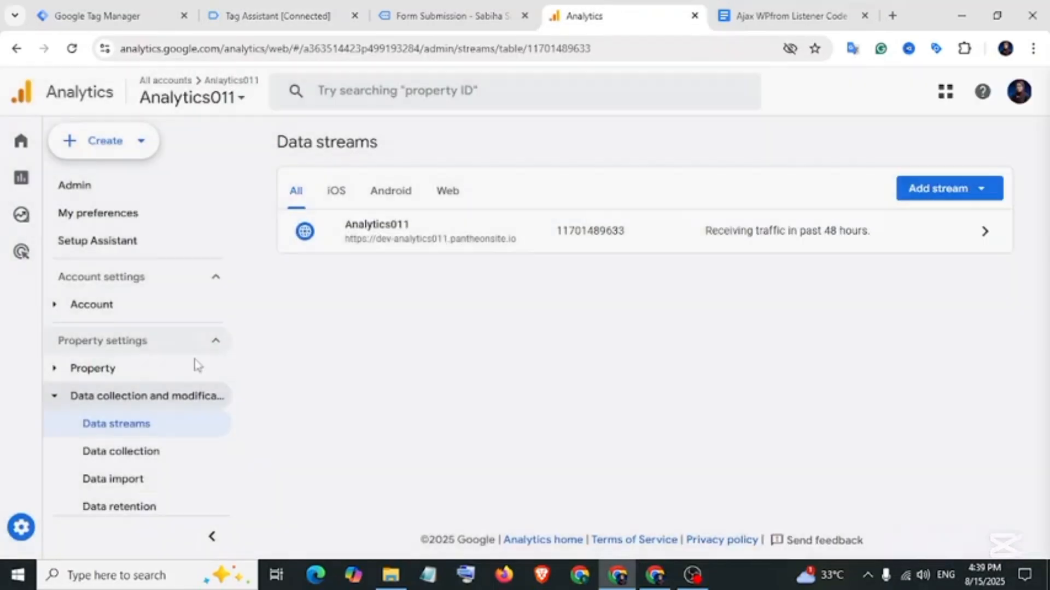
{"action": "left_click", "coordinate": [21, 527]}
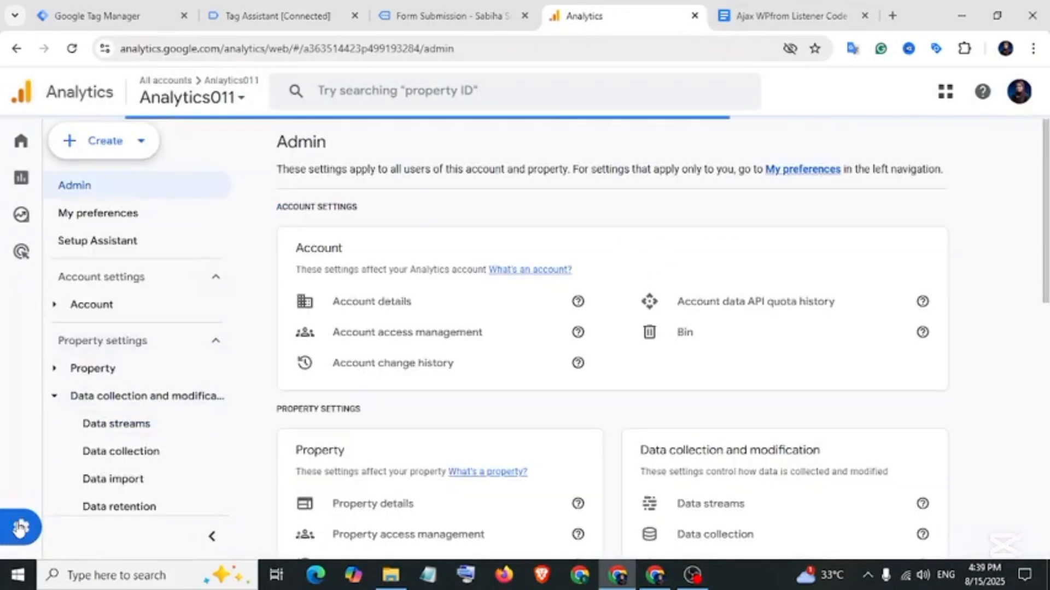
{"action": "scroll", "coordinate": [56, 464], "scroll_direction": "down", "scroll_amount": 3}
{"action": "left_click", "coordinate": [56, 464]}
{"action": "scroll", "coordinate": [109, 426], "scroll_direction": "down", "scroll_amount": 3}
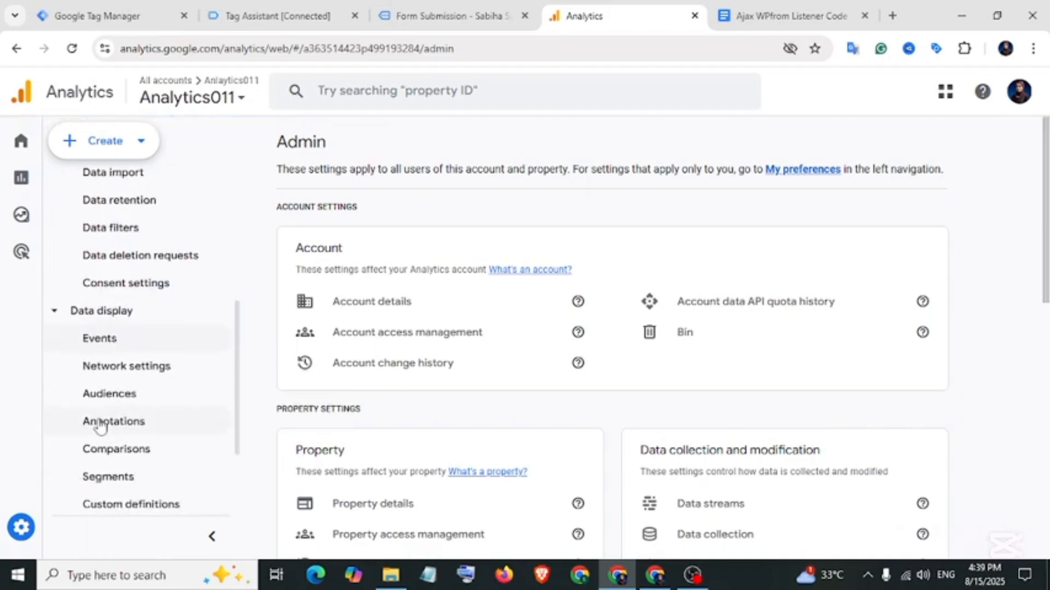
{"action": "scroll", "coordinate": [100, 416], "scroll_direction": "down", "scroll_amount": 3}
{"action": "left_click", "coordinate": [109, 466]}
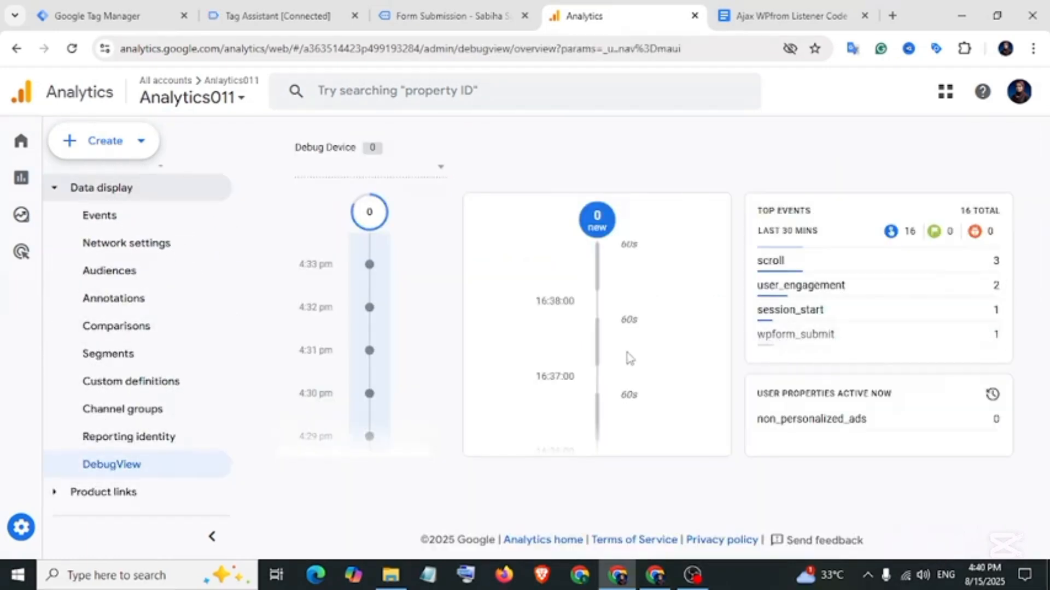
{"action": "left_click_drag", "start_coordinate": [620, 392], "coordinate": [685, 404]}
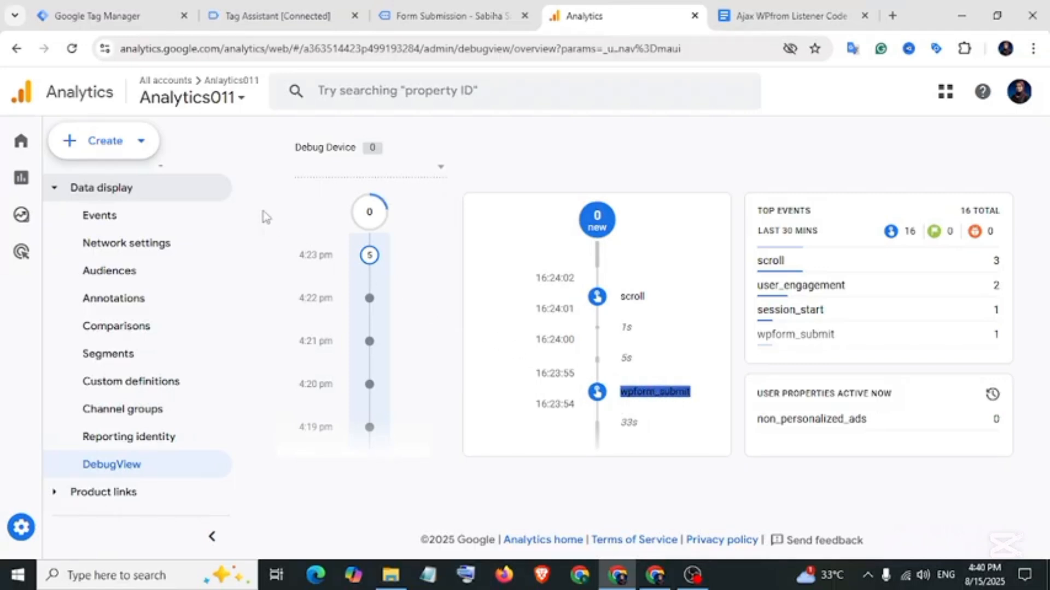
{"action": "left_click", "coordinate": [111, 20]}
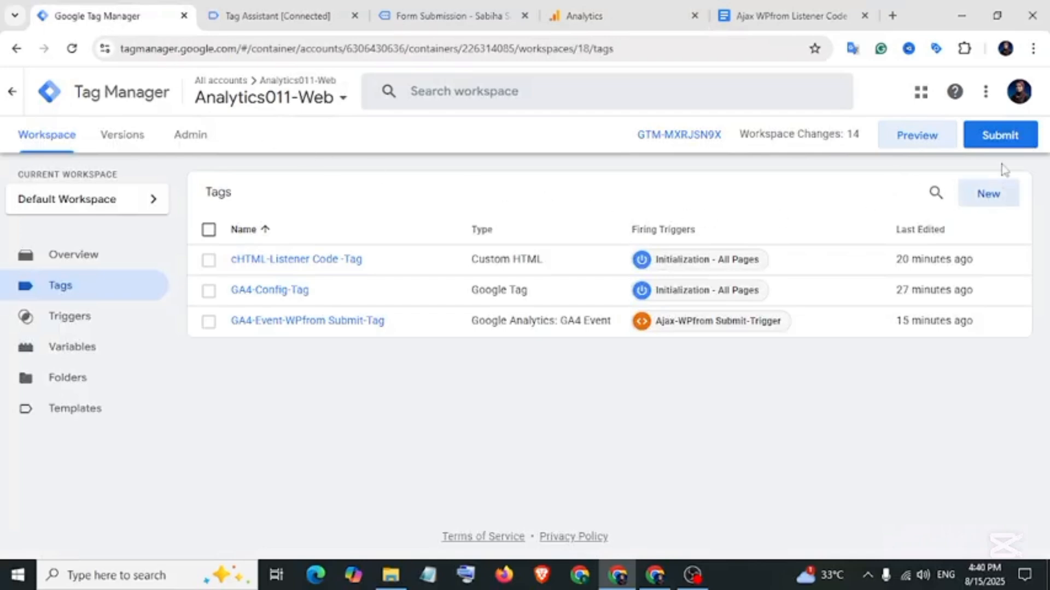
Publish the workspace as container version 'Ajax WPfrom Submit For GA4'.
{"action": "left_click", "coordinate": [1000, 135]}
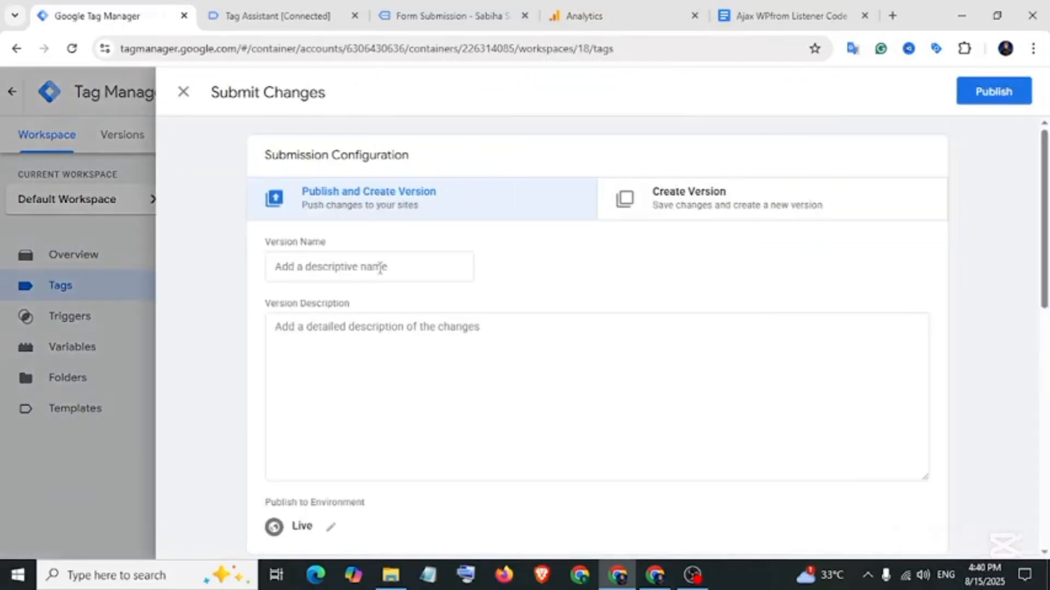
{"action": "left_click", "coordinate": [380, 268]}
{"action": "type", "text": "Ajax WPfrom Submit For GA4"}
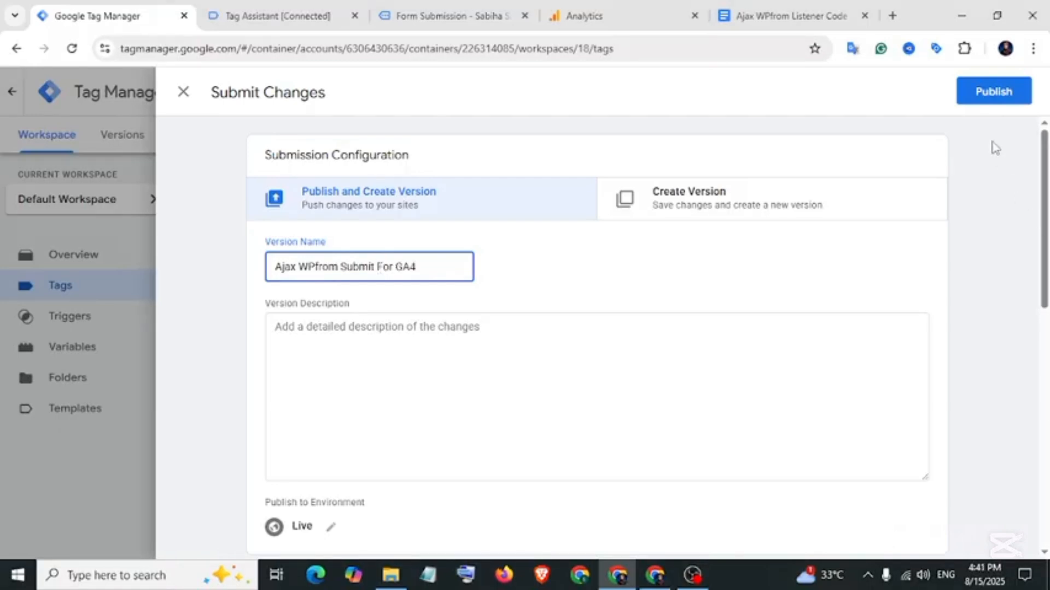
{"action": "left_click", "coordinate": [993, 91]}
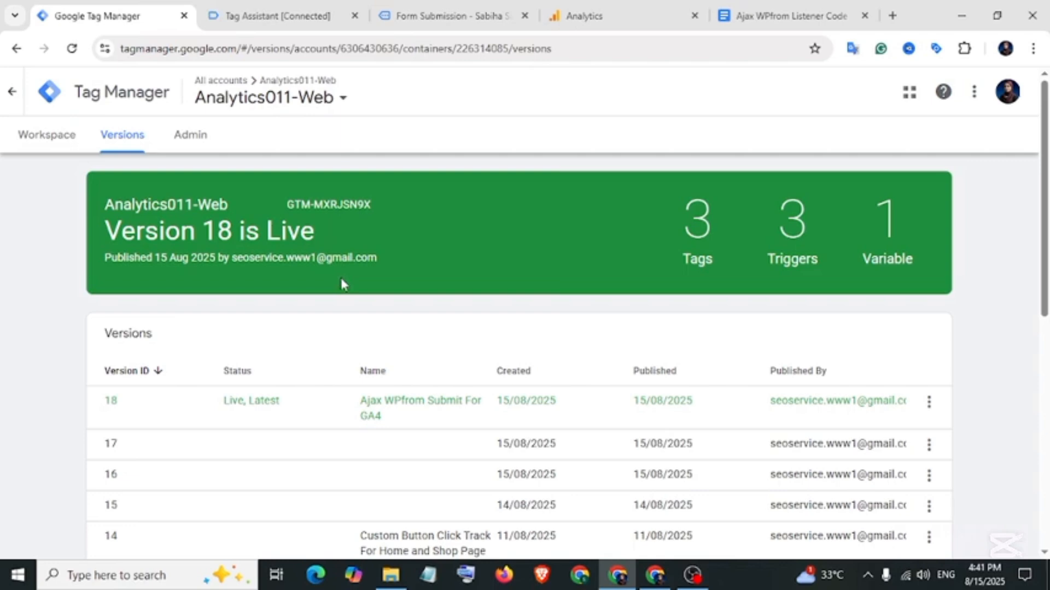
{"action": "left_click", "coordinate": [654, 573]}
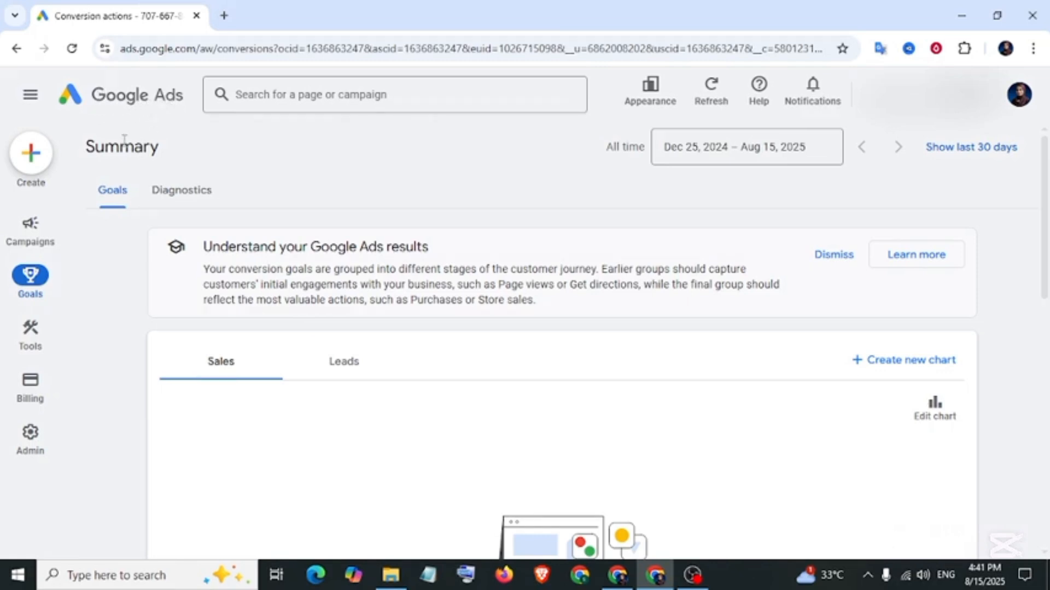
From the Google Ads conversions summary, start a new conversion action after viewing the site's form page.
{"action": "mouse_move", "coordinate": [68, 254]}
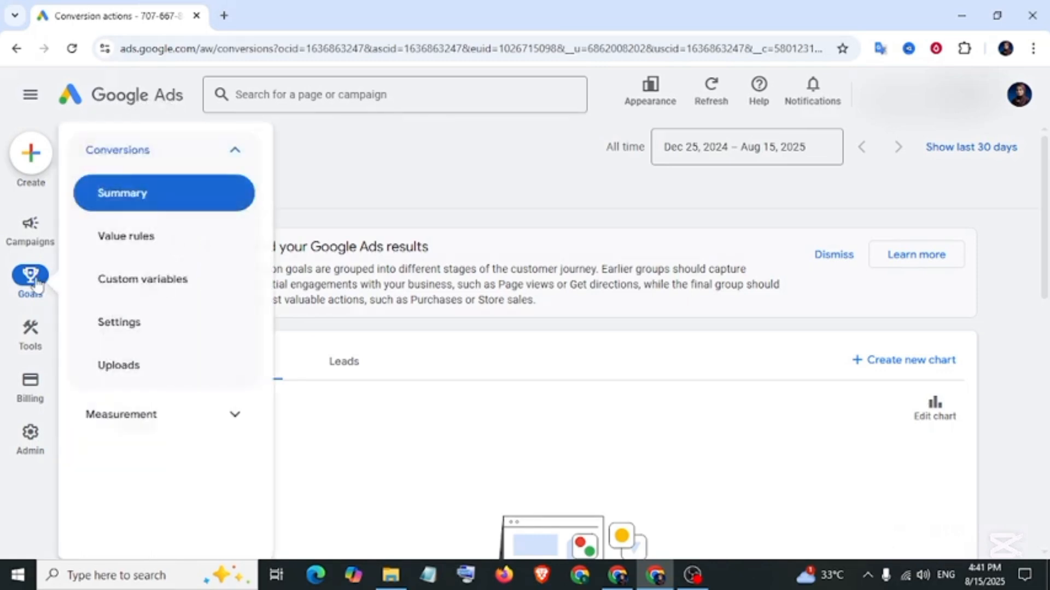
{"action": "left_click", "coordinate": [172, 206]}
{"action": "scroll", "coordinate": [350, 235], "scroll_direction": "down", "scroll_amount": 5}
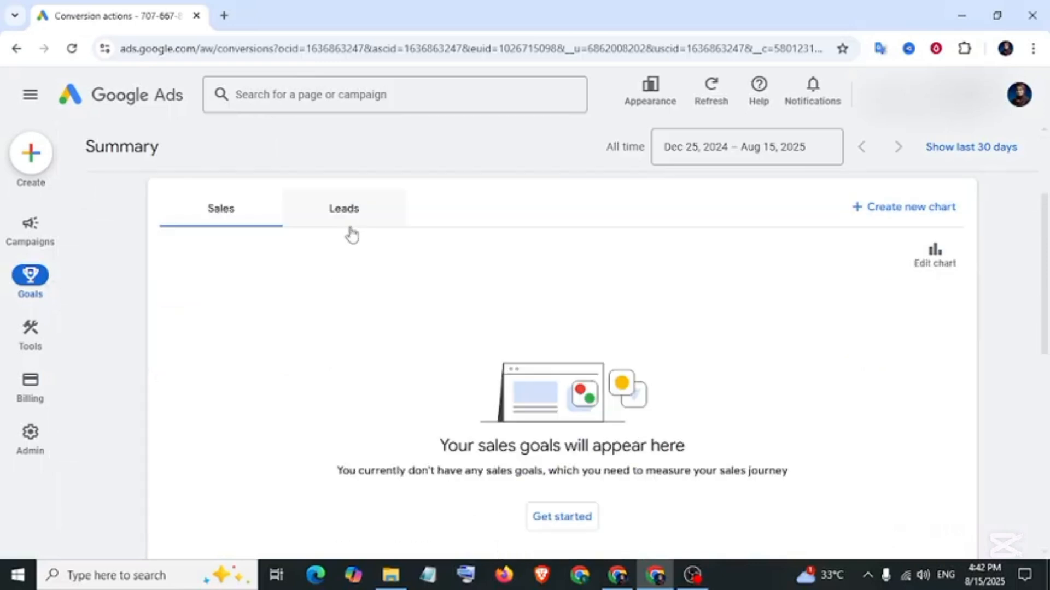
{"action": "scroll", "coordinate": [357, 236], "scroll_direction": "down", "scroll_amount": 3}
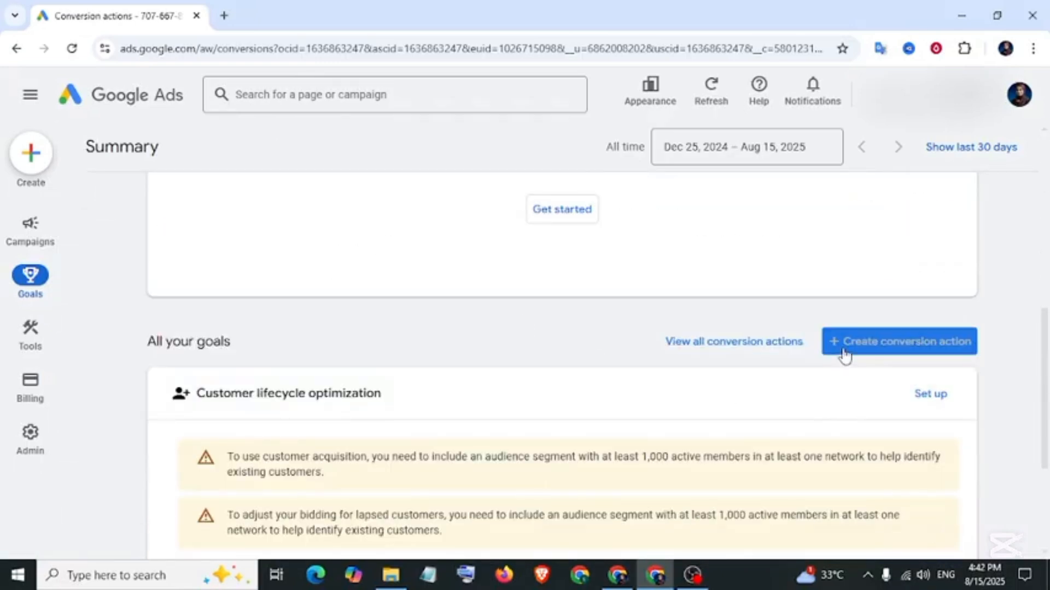
{"action": "left_click", "coordinate": [932, 350]}
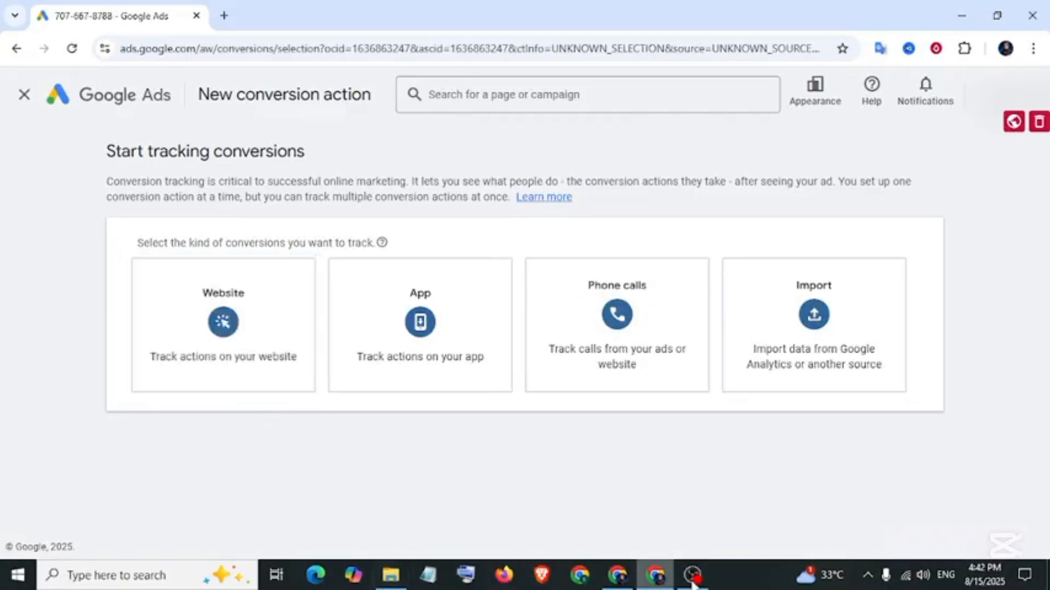
{"action": "left_click", "coordinate": [623, 580]}
{"action": "left_click", "coordinate": [454, 16]}
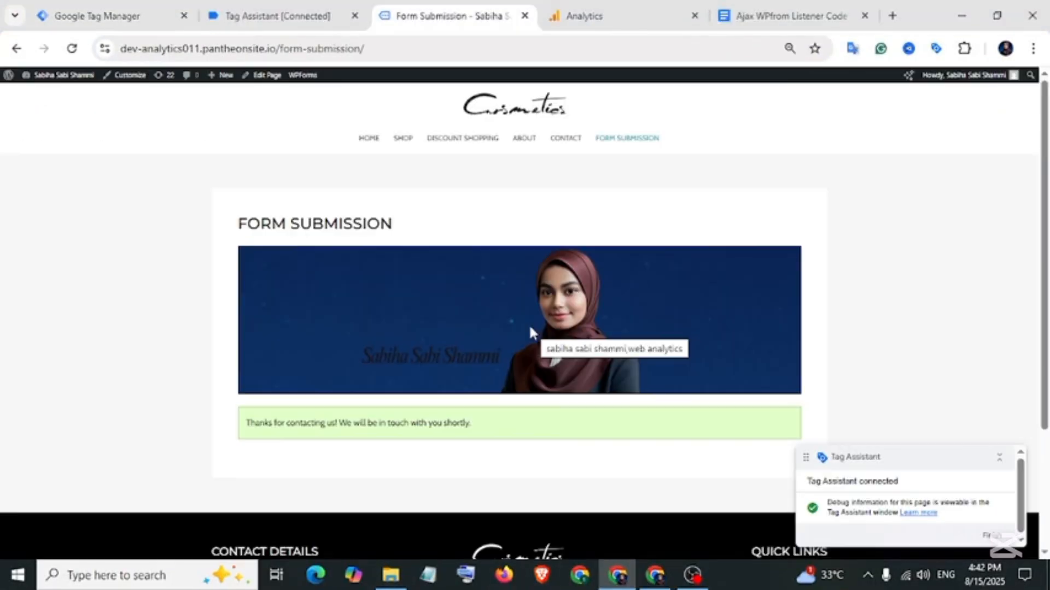
{"action": "scroll", "coordinate": [524, 262], "scroll_direction": "down", "scroll_amount": 3}
{"action": "scroll", "coordinate": [522, 265], "scroll_direction": "up", "scroll_amount": 5}
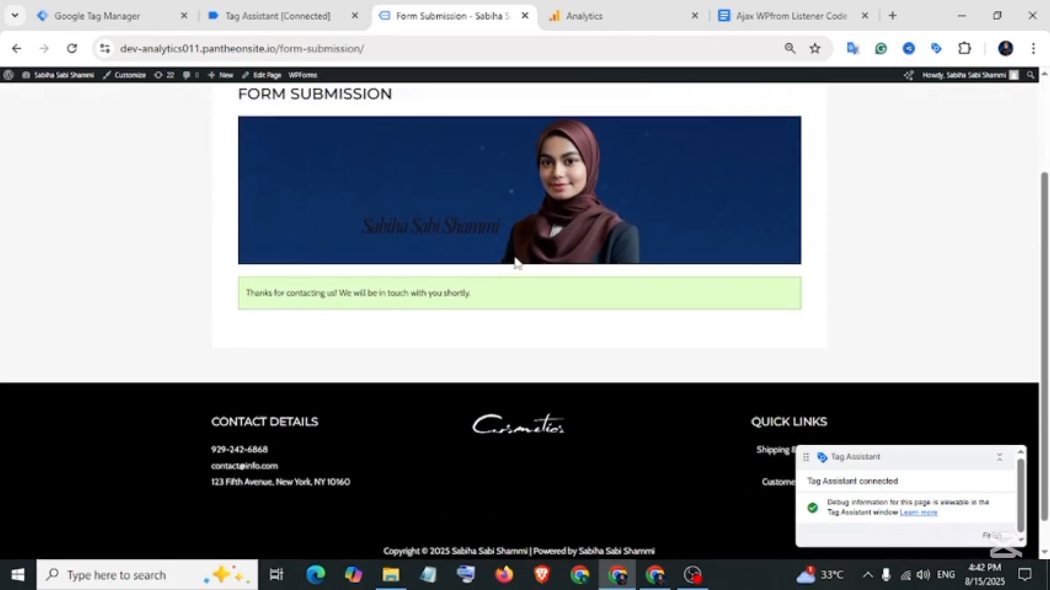
{"action": "key", "text": "alt+Tab"}
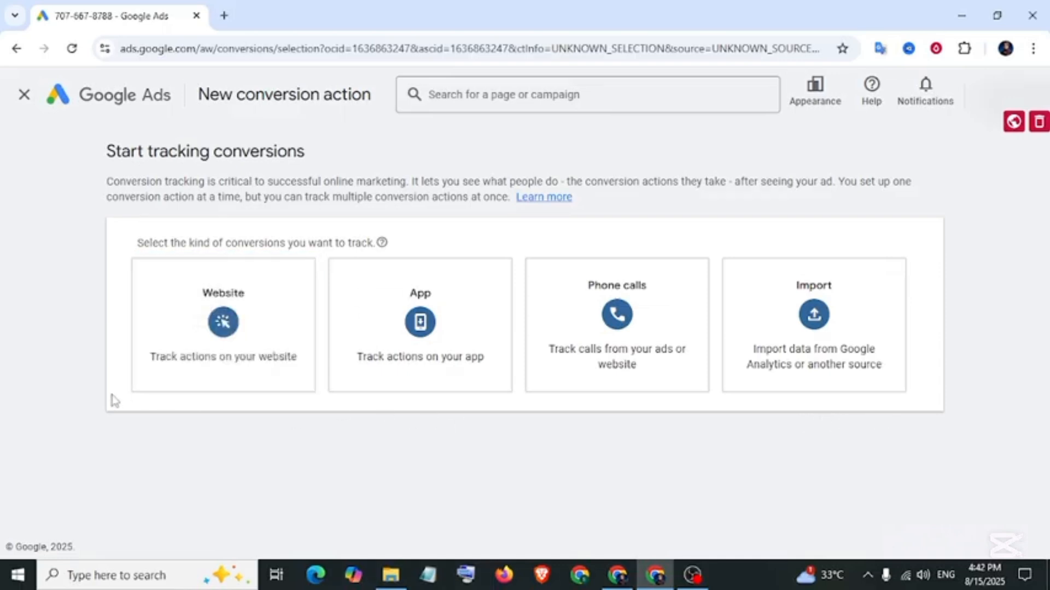
Choose Website, paste and scan the site's domain, then add a conversion action manually.
{"action": "left_click", "coordinate": [203, 369]}
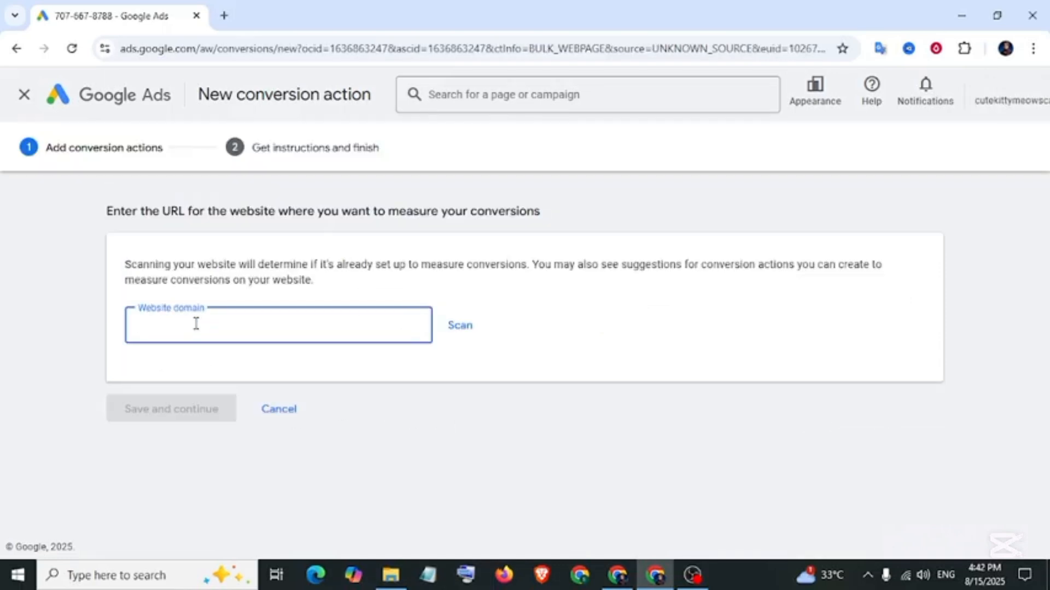
{"action": "left_click", "coordinate": [618, 574]}
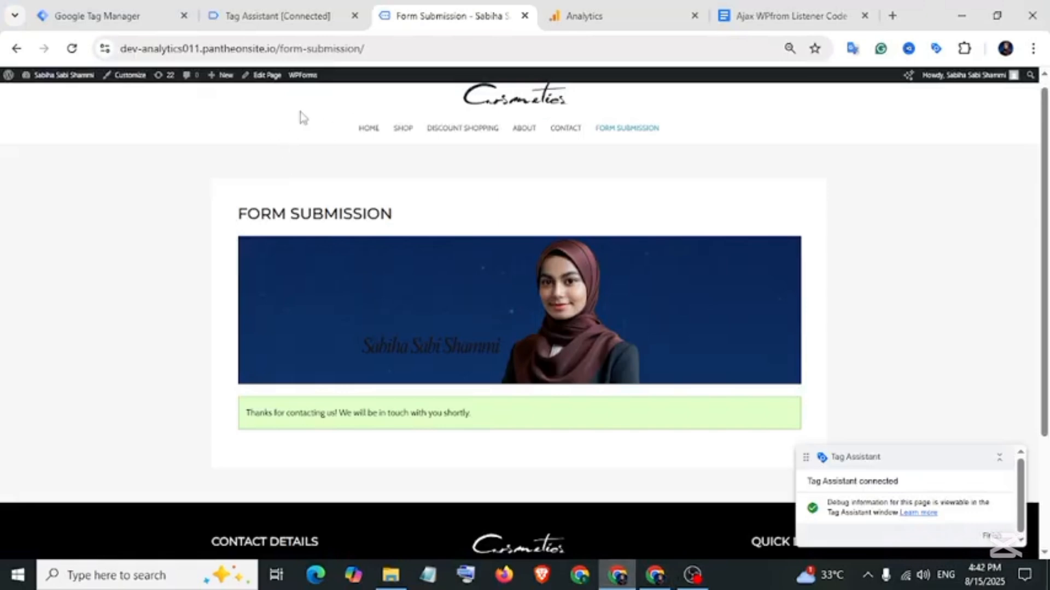
{"action": "left_click_drag", "start_coordinate": [278, 48], "coordinate": [120, 49]}
{"action": "right_click", "coordinate": [154, 49]}
{"action": "left_click", "coordinate": [201, 193]}
{"action": "left_click", "coordinate": [654, 575]}
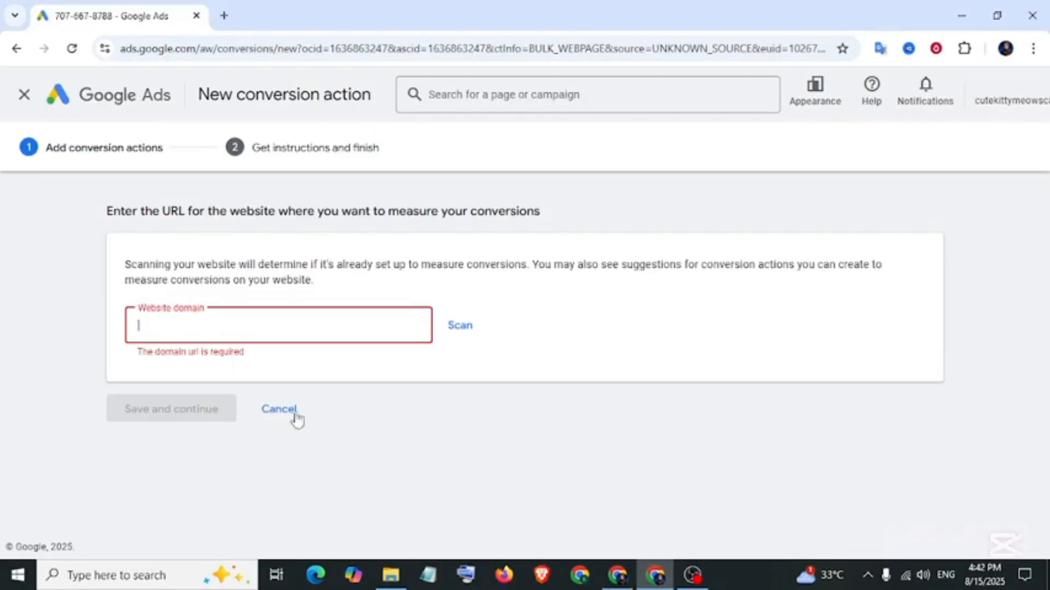
{"action": "right_click", "coordinate": [202, 324]}
{"action": "left_click", "coordinate": [243, 350]}
{"action": "left_click", "coordinate": [460, 328]}
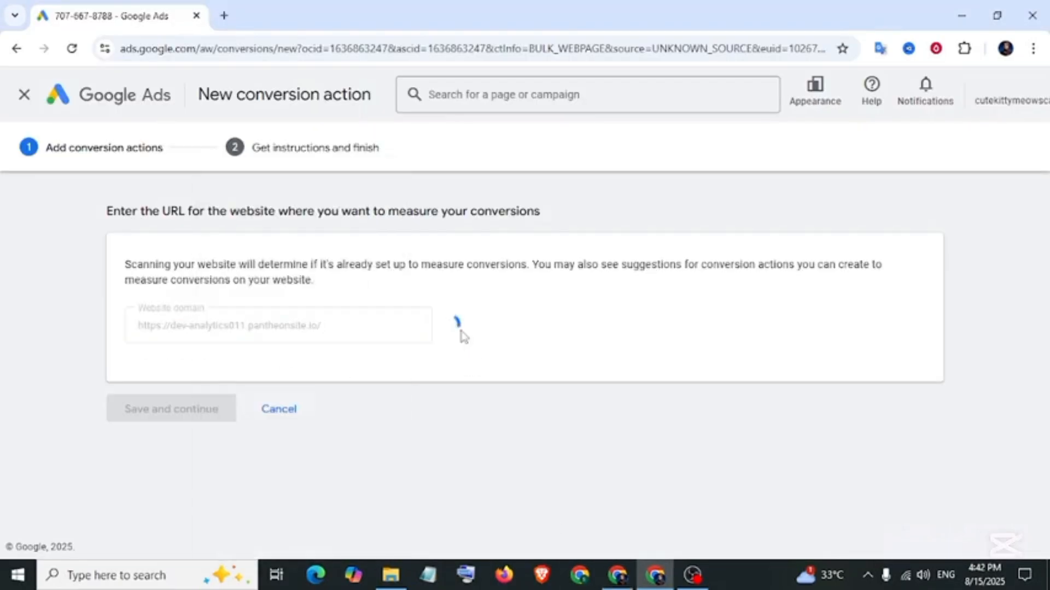
{"action": "scroll", "coordinate": [285, 347], "scroll_direction": "down", "scroll_amount": 5}
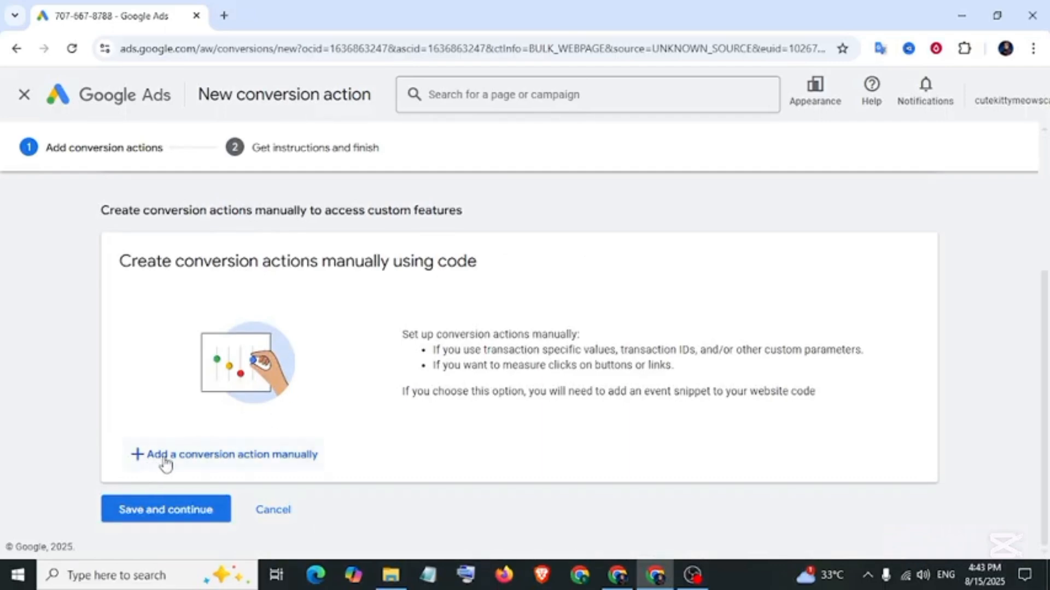
{"action": "left_click", "coordinate": [259, 457]}
Make it a Primary Submit lead form conversion named 'WP From Submission Conversion-GTM'.
{"action": "left_click", "coordinate": [553, 295]}
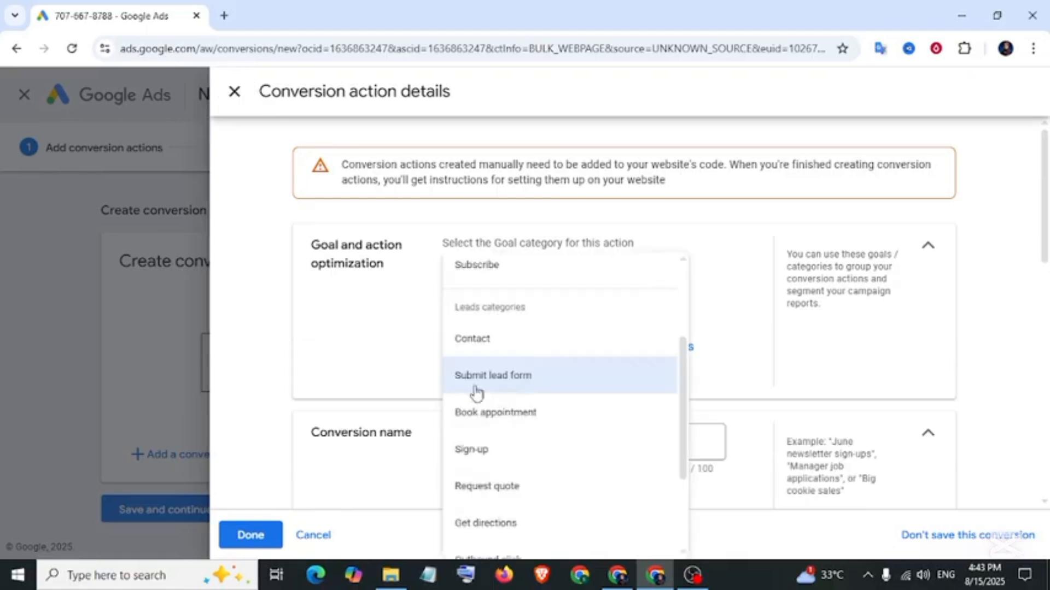
{"action": "left_click", "coordinate": [511, 385]}
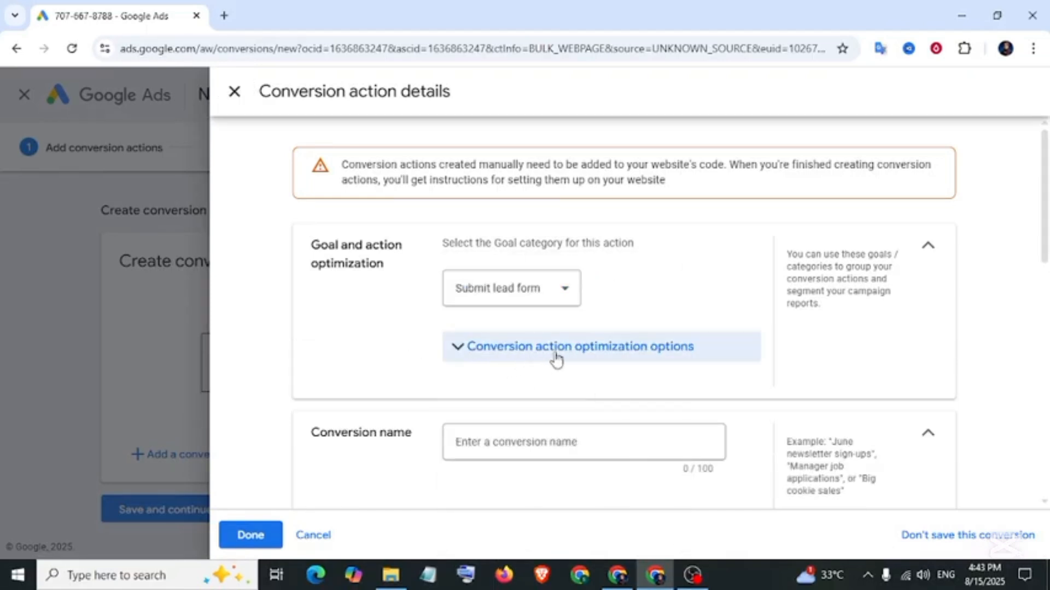
{"action": "left_click", "coordinate": [458, 352]}
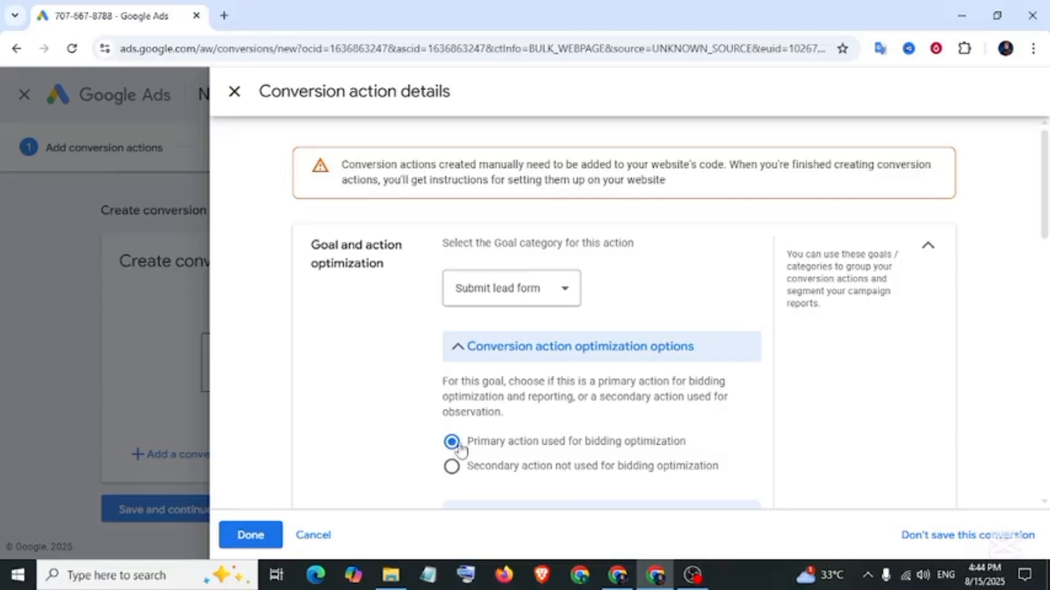
{"action": "scroll", "coordinate": [382, 393], "scroll_direction": "down", "scroll_amount": 5}
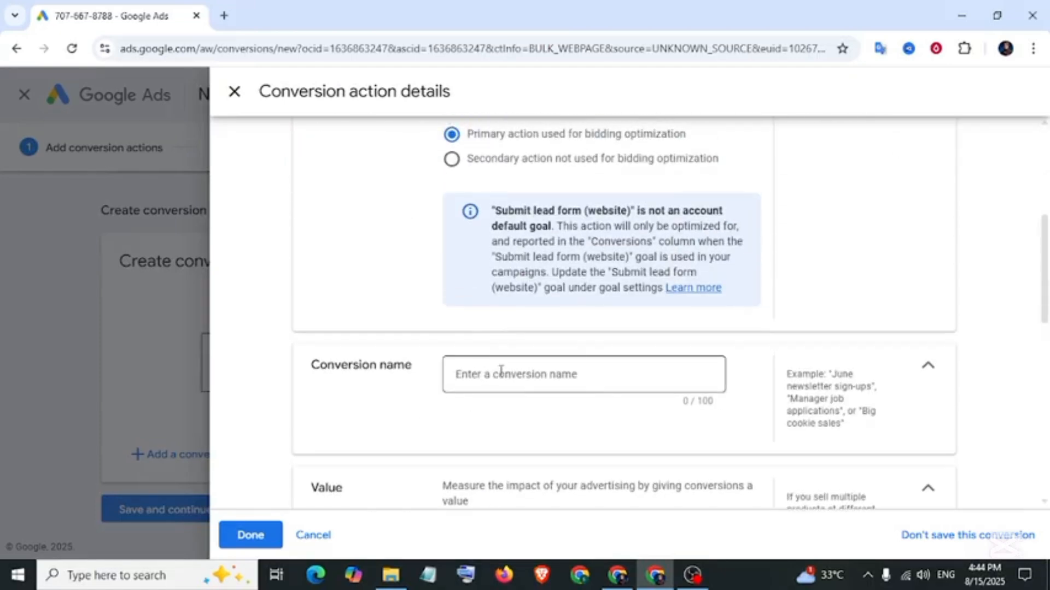
{"action": "left_click", "coordinate": [504, 381]}
{"action": "type", "text": "WP From Submission Conversion-GTM"}
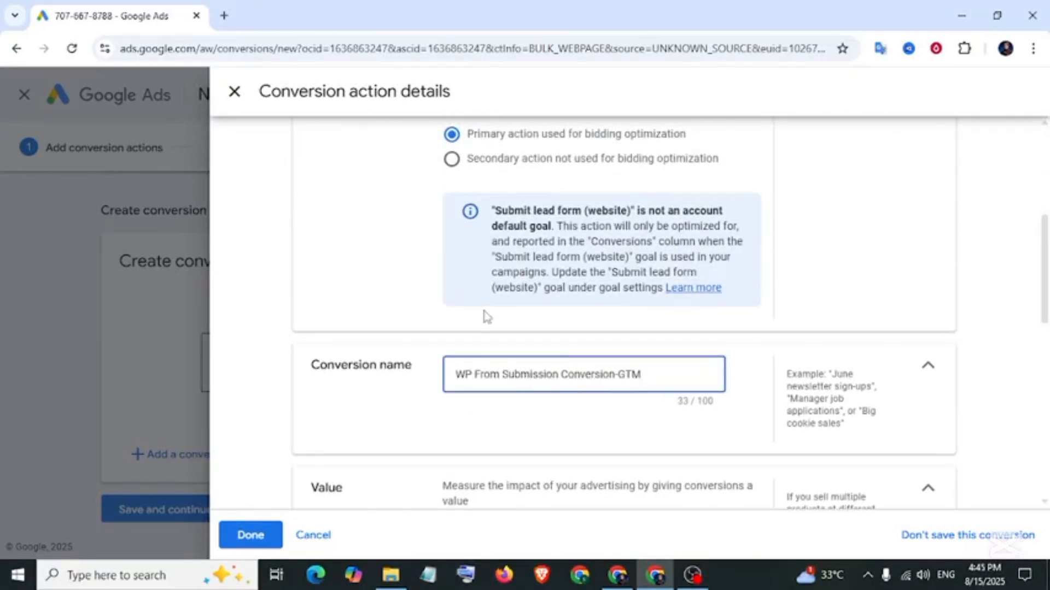
{"action": "scroll", "coordinate": [487, 317], "scroll_direction": "down", "scroll_amount": 5}
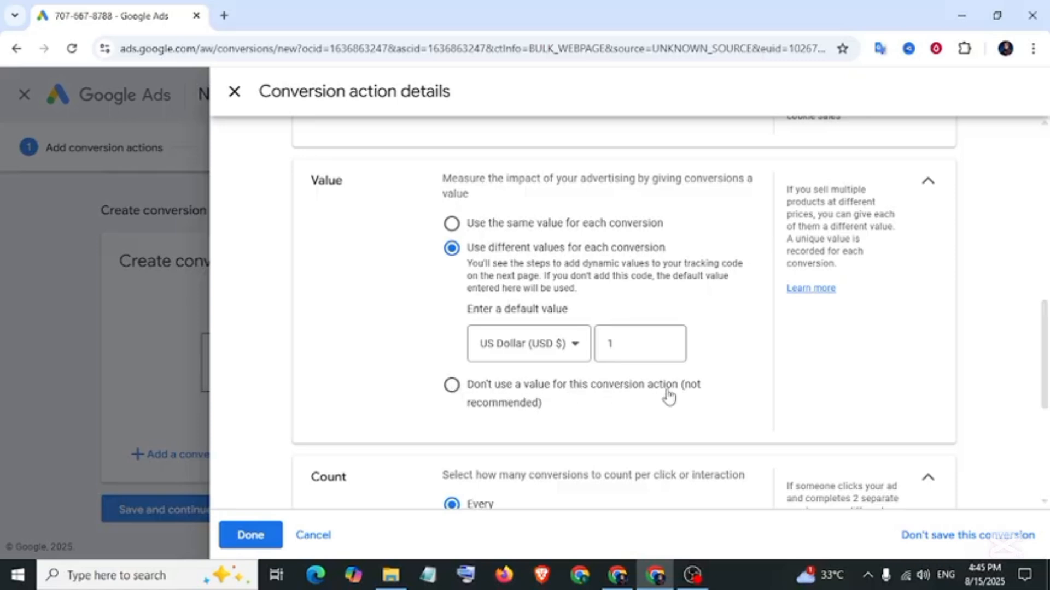
Set the conversion to use no value and count one conversion per interaction.
{"action": "left_click", "coordinate": [453, 385]}
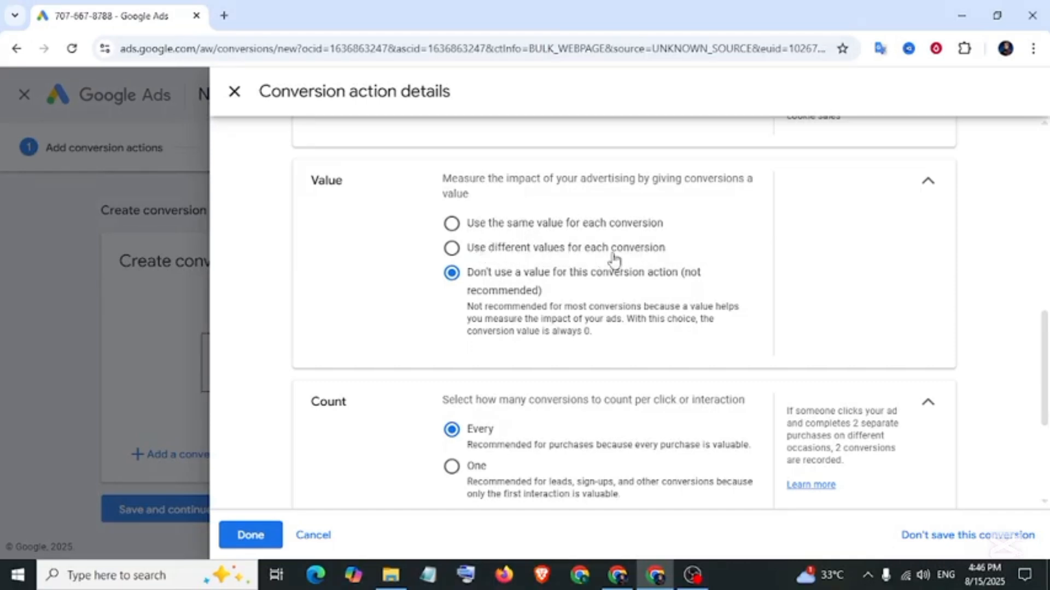
{"action": "scroll", "coordinate": [517, 252], "scroll_direction": "down", "scroll_amount": 3}
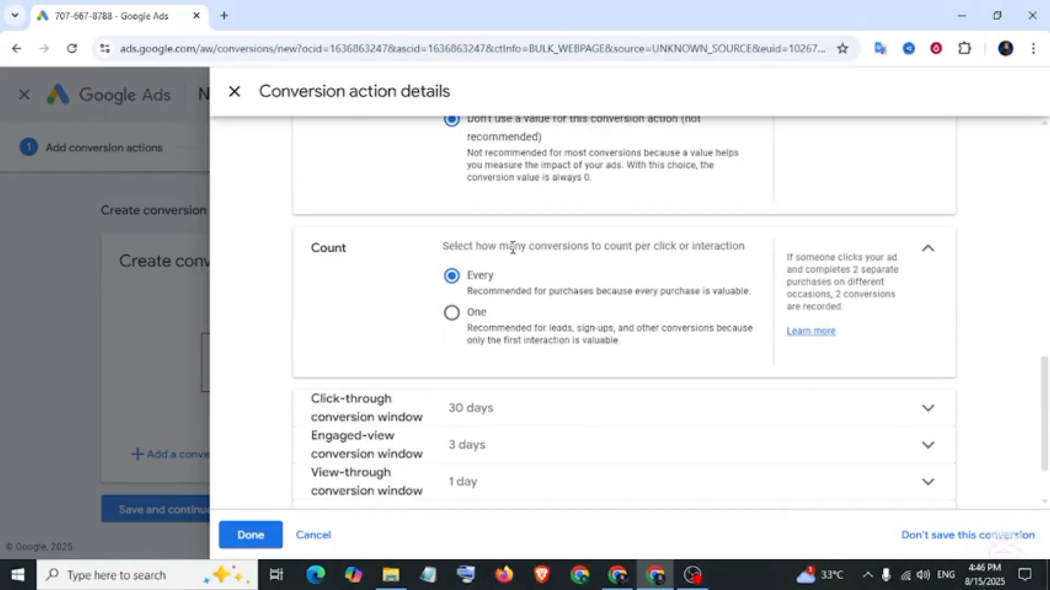
{"action": "left_click_drag", "start_coordinate": [309, 252], "coordinate": [350, 256]}
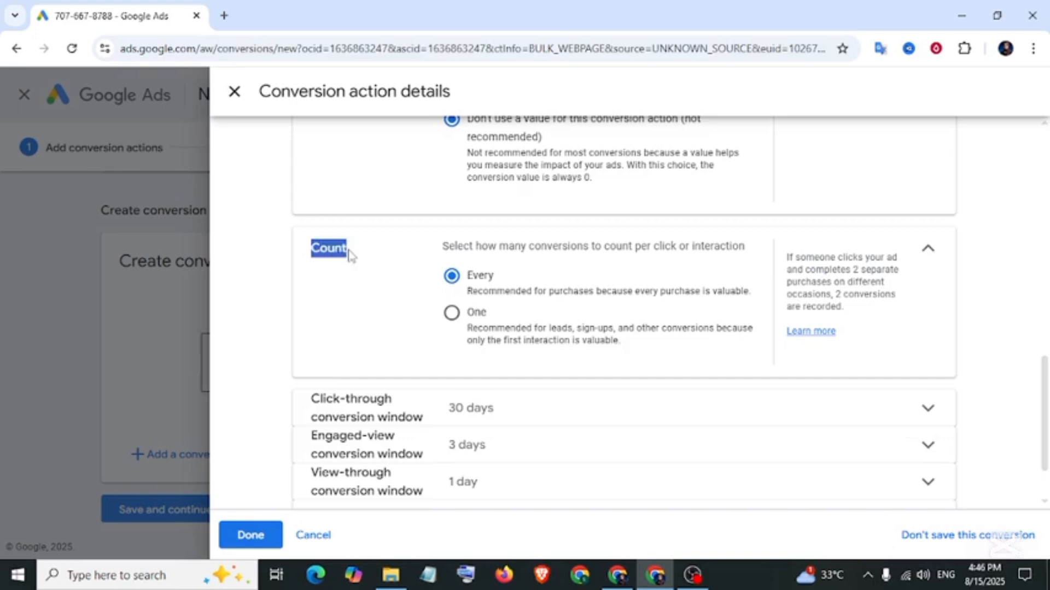
{"action": "left_click", "coordinate": [451, 314]}
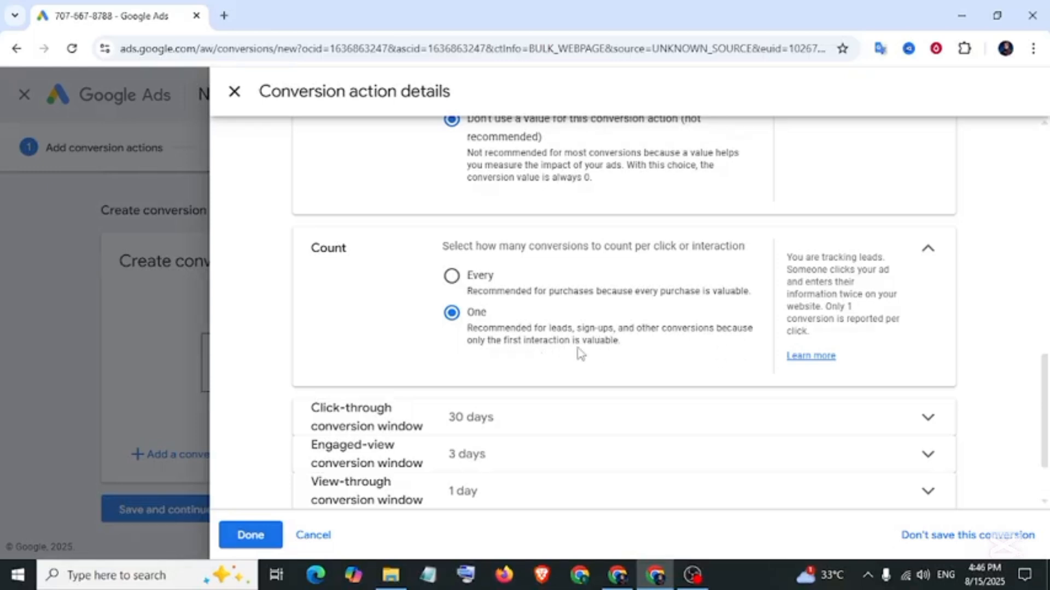
{"action": "scroll", "coordinate": [382, 334], "scroll_direction": "down", "scroll_amount": 2}
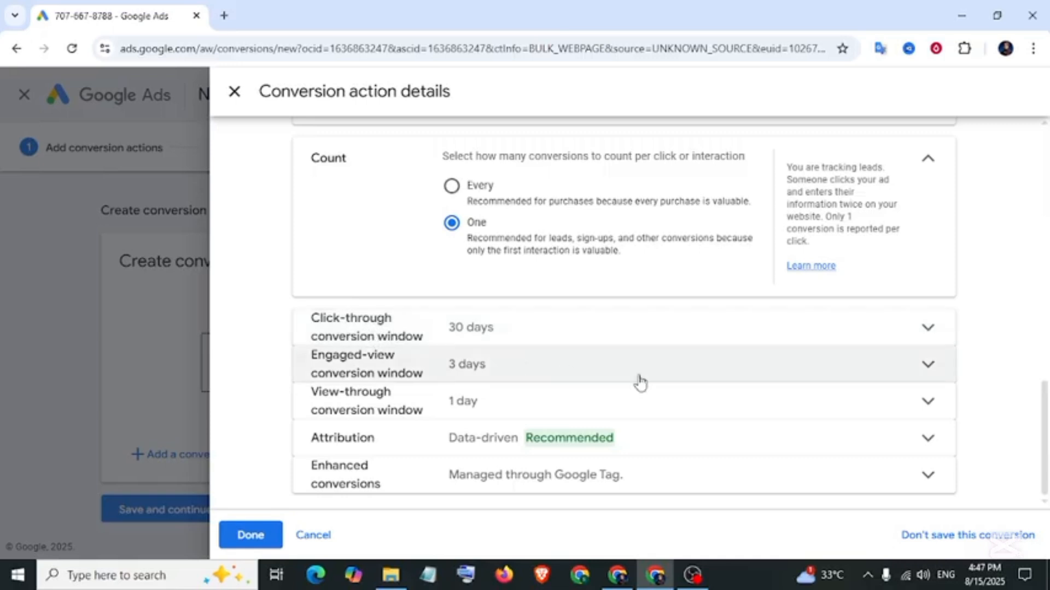
Keep the 30-day click-through window, review Enhanced conversions, and confirm the details.
{"action": "left_click", "coordinate": [929, 328]}
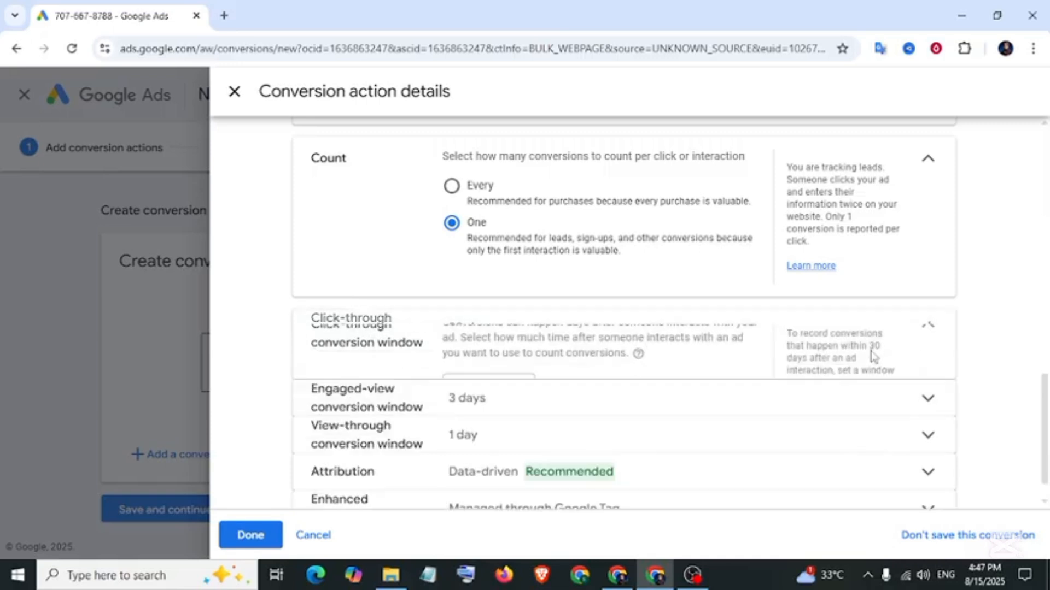
{"action": "scroll", "coordinate": [514, 398], "scroll_direction": "down", "scroll_amount": 1}
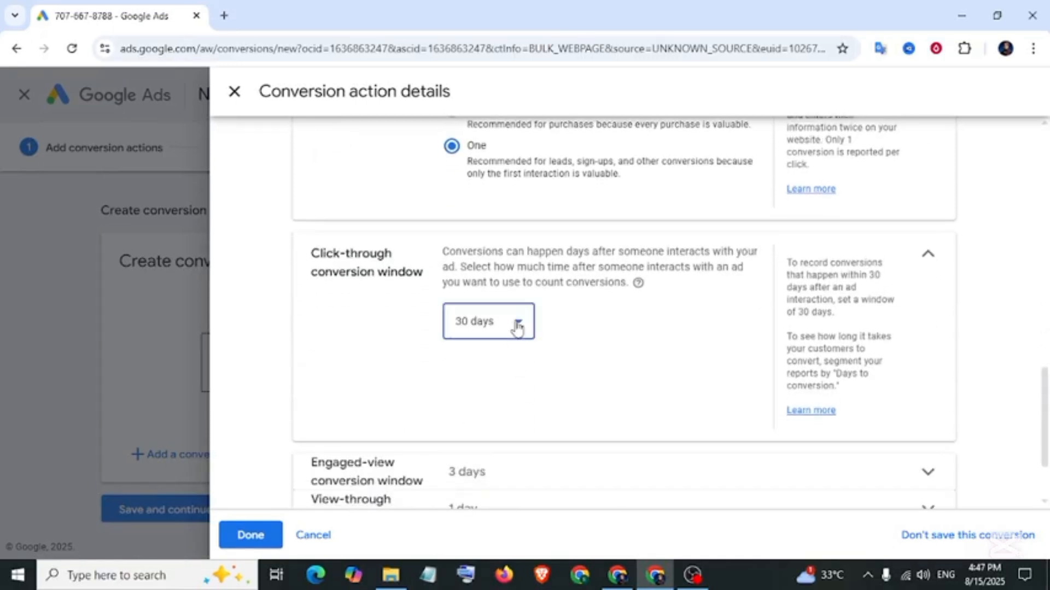
{"action": "left_click", "coordinate": [517, 328]}
{"action": "left_click", "coordinate": [394, 409]}
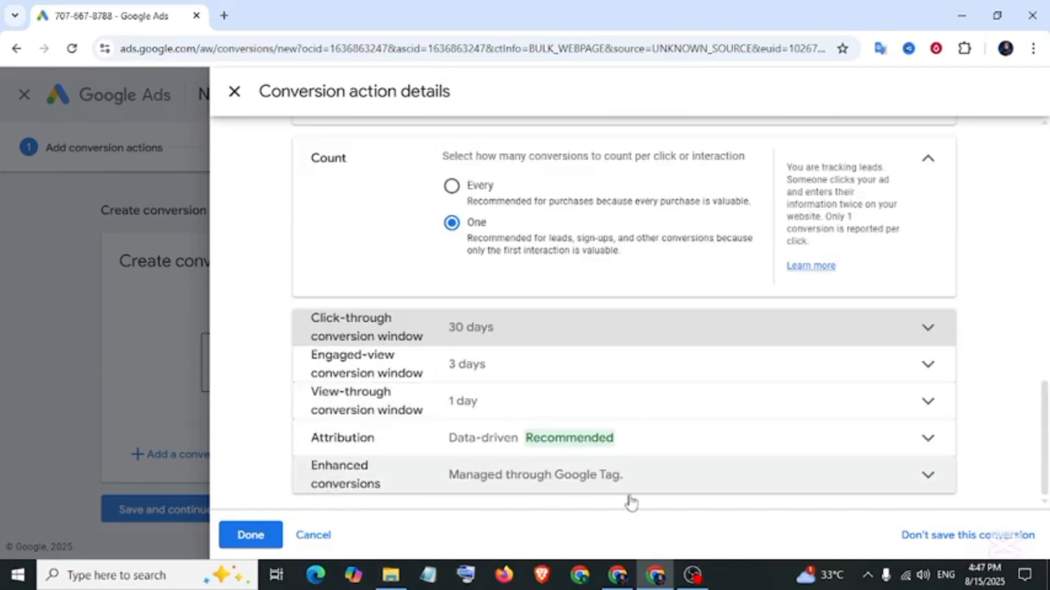
{"action": "left_click", "coordinate": [928, 475]}
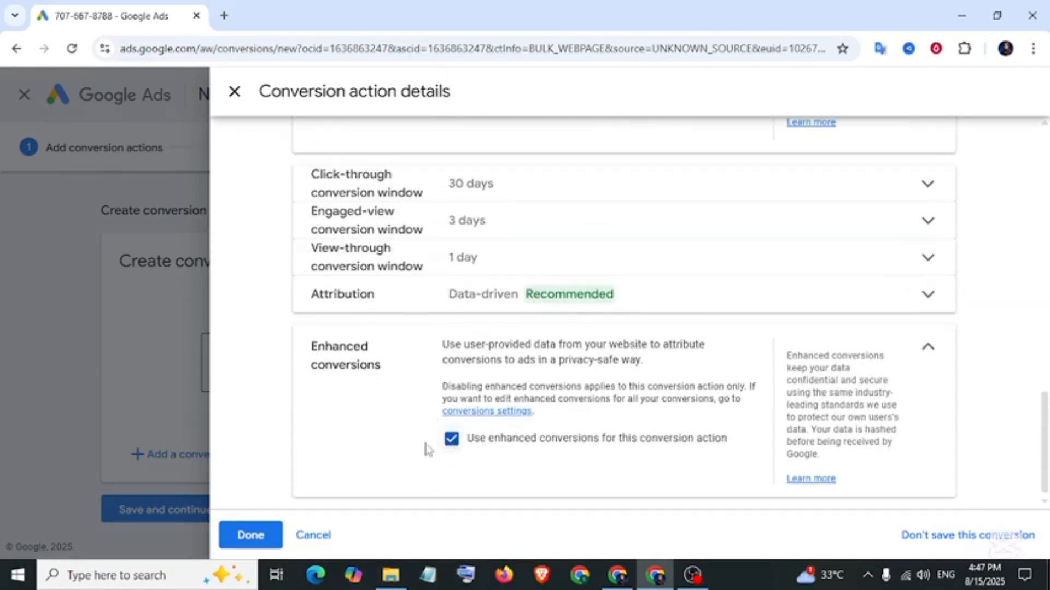
{"action": "left_click", "coordinate": [377, 452]}
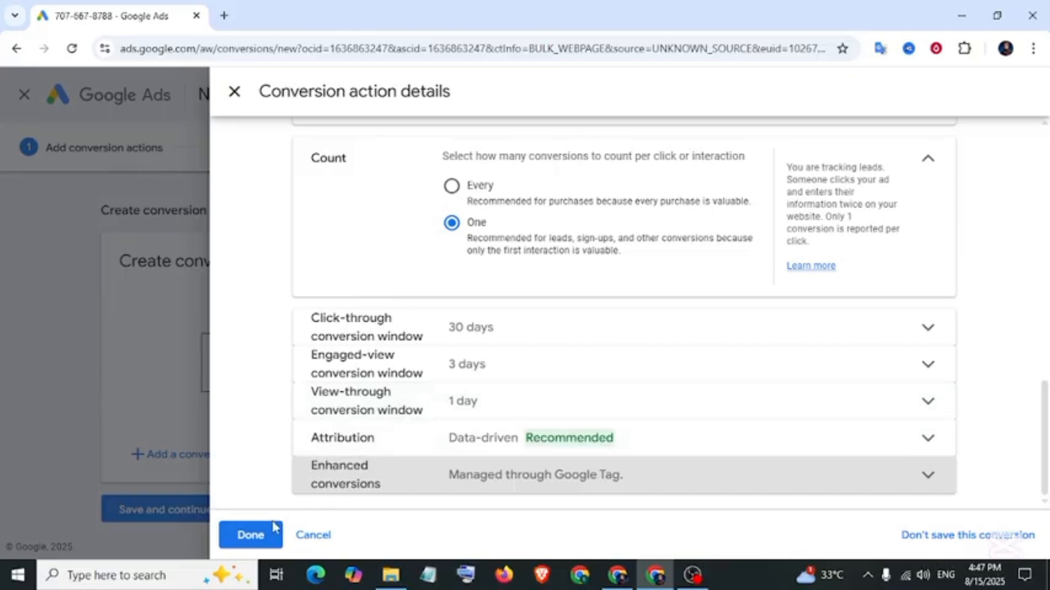
{"action": "left_click", "coordinate": [257, 536]}
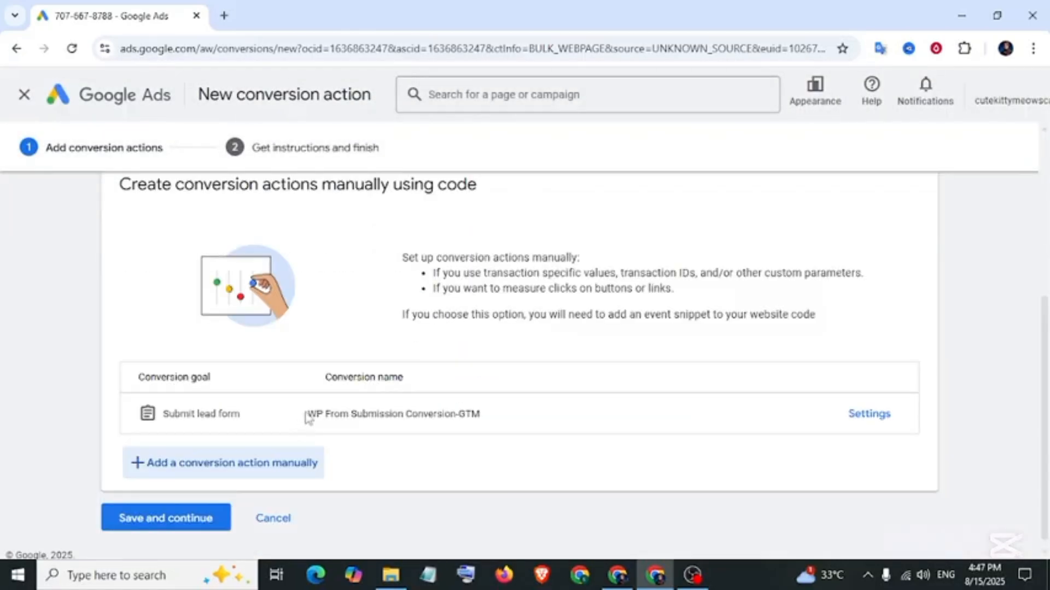
Save the conversion action and show its Google Tag Manager setup instructions.
{"action": "left_click_drag", "start_coordinate": [346, 415], "coordinate": [489, 427]}
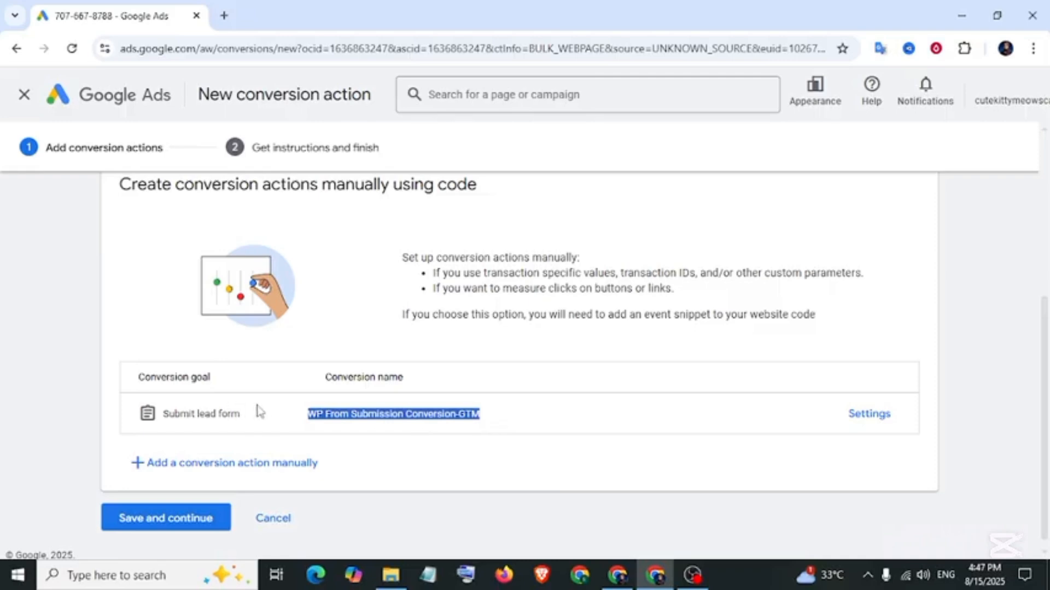
{"action": "scroll", "coordinate": [258, 409], "scroll_direction": "down", "scroll_amount": 1}
{"action": "left_click", "coordinate": [149, 511]}
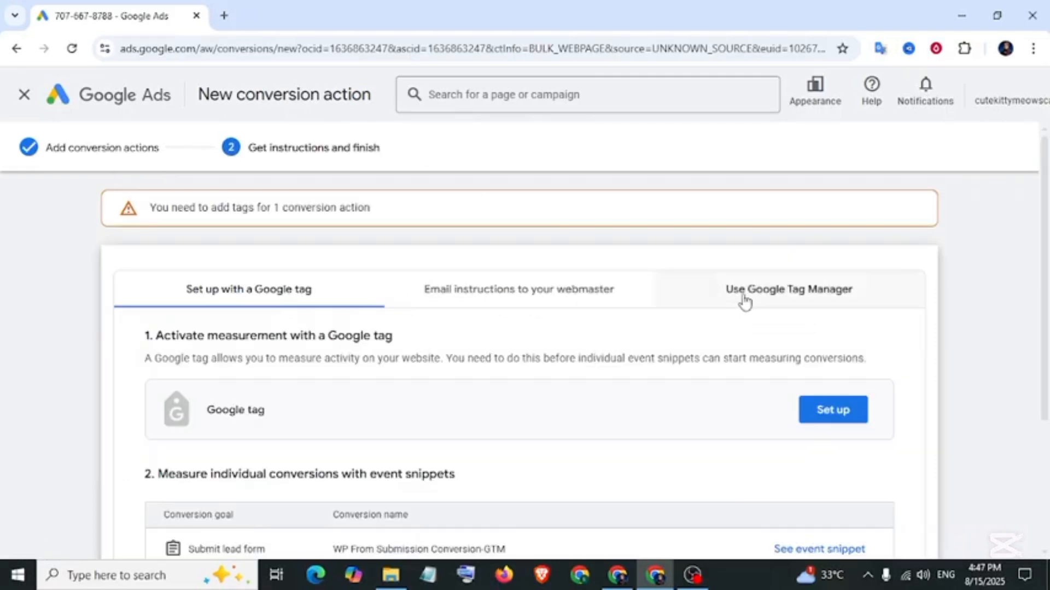
{"action": "left_click", "coordinate": [834, 300]}
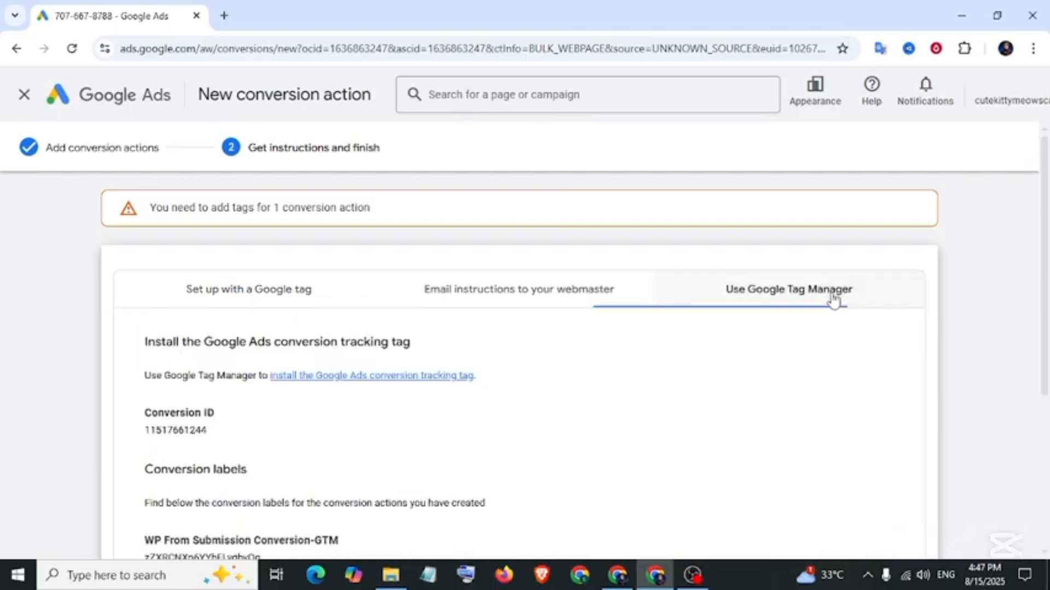
{"action": "scroll", "coordinate": [376, 415], "scroll_direction": "down", "scroll_amount": 3}
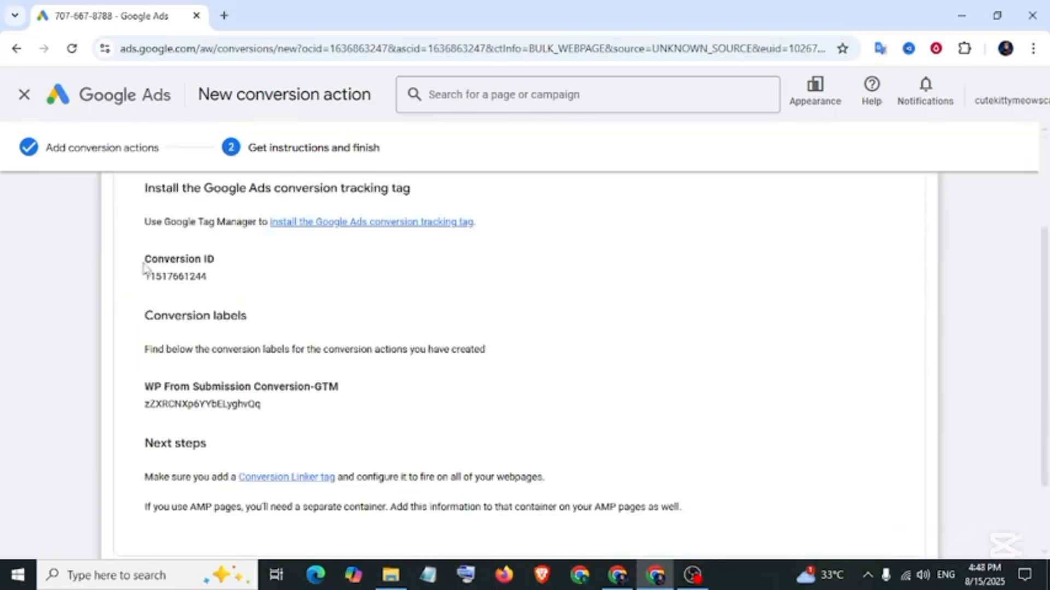
Highlight the Conversion ID, conversion label and action name, then return to Tag Manager.
{"action": "left_click_drag", "start_coordinate": [143, 267], "coordinate": [217, 280]}
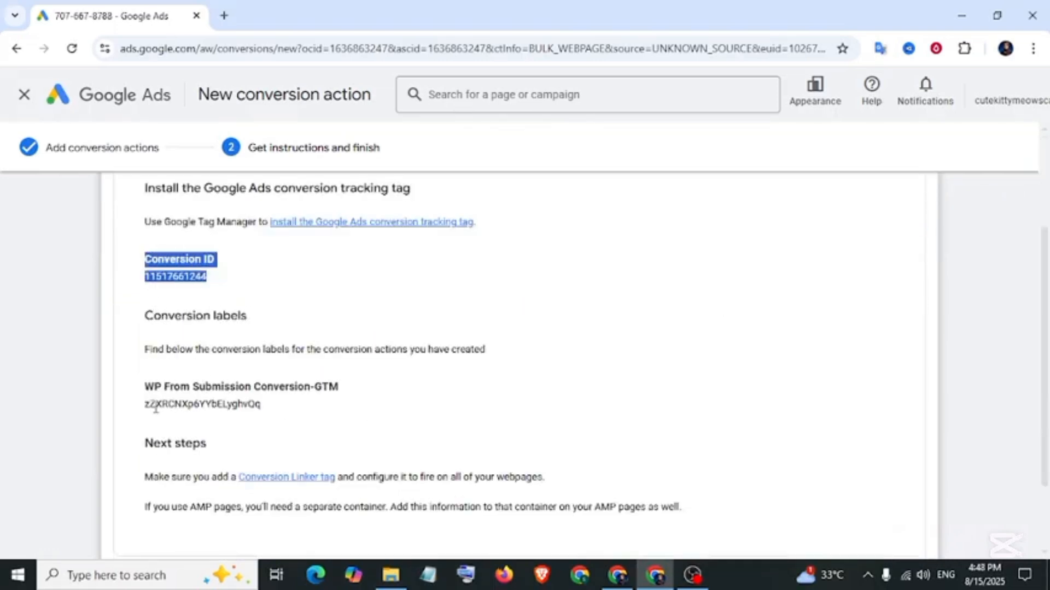
{"action": "left_click_drag", "start_coordinate": [145, 407], "coordinate": [266, 416]}
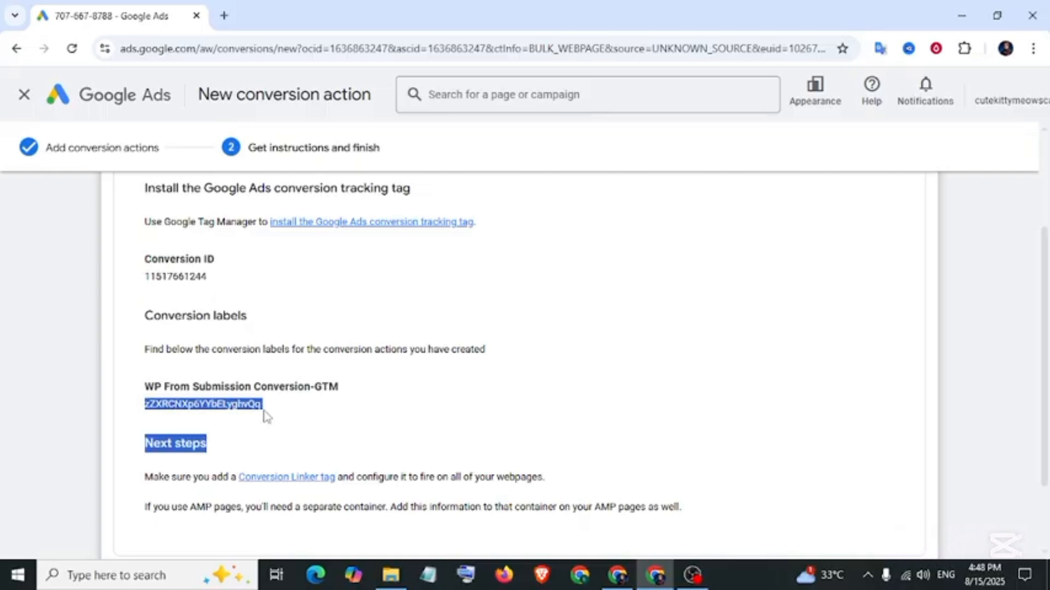
{"action": "left_click_drag", "start_coordinate": [149, 385], "coordinate": [338, 391]}
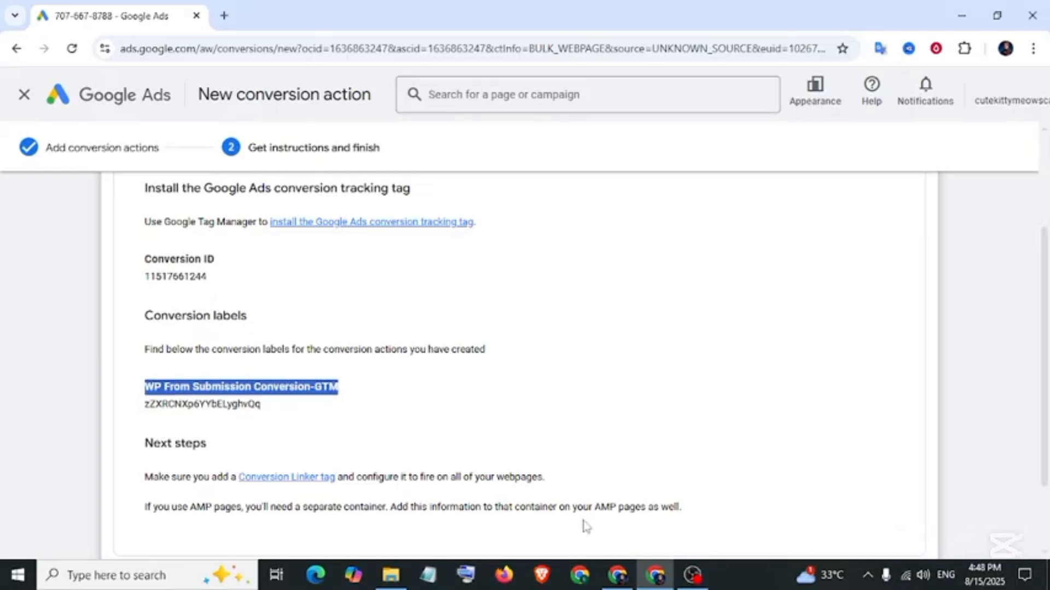
{"action": "left_click", "coordinate": [617, 574]}
{"action": "left_click", "coordinate": [109, 16]}
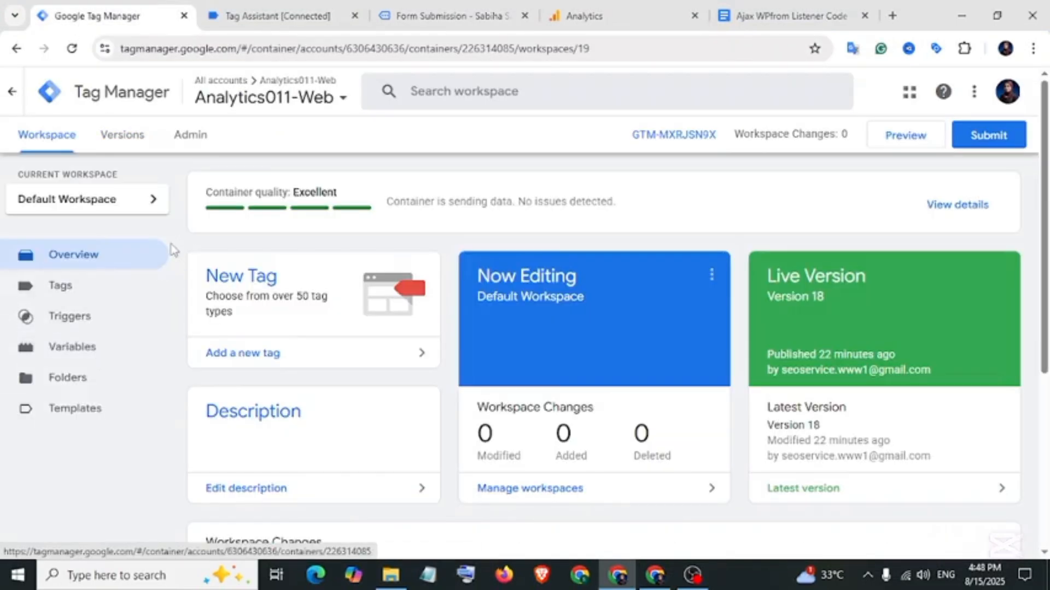
Create a Conversion Linker tag on Initialization - All Pages and save it as 'Google Ads-Conversion Linker-Tag'.
{"action": "left_click", "coordinate": [83, 293]}
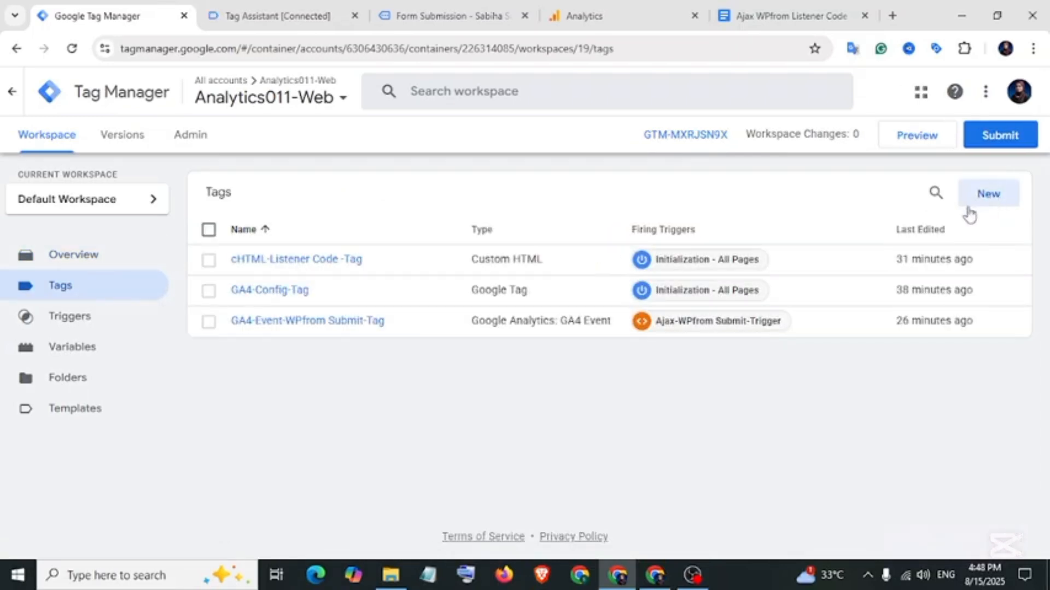
{"action": "left_click", "coordinate": [969, 215]}
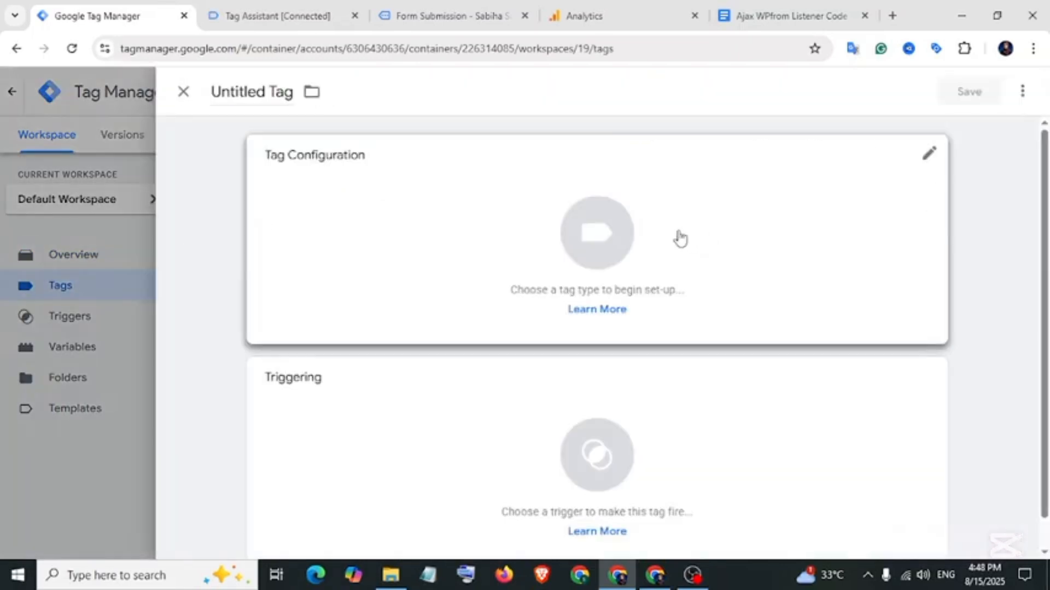
{"action": "left_click", "coordinate": [680, 238]}
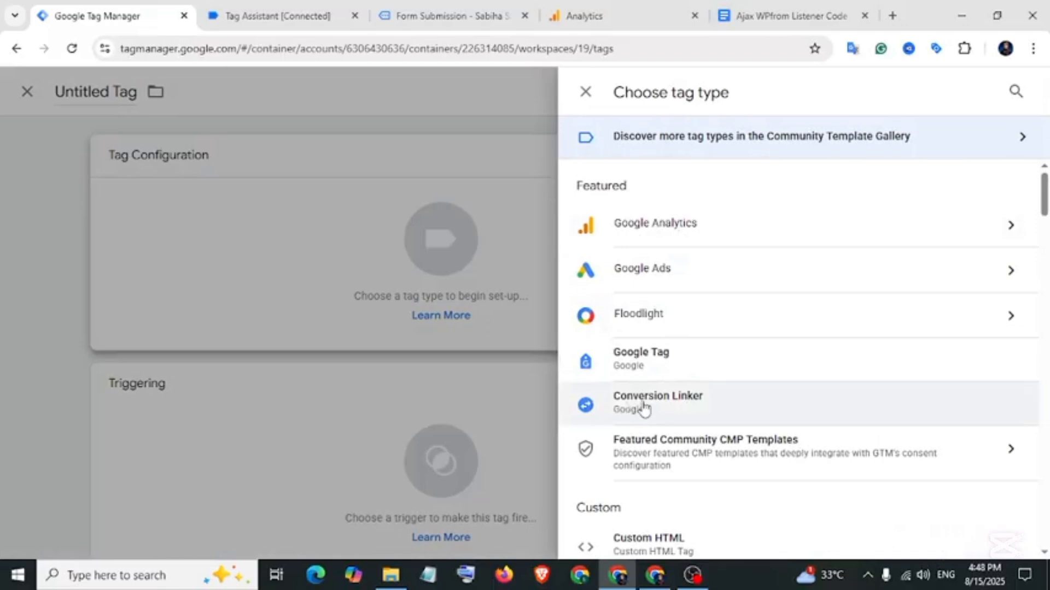
{"action": "left_click", "coordinate": [684, 405]}
{"action": "left_click", "coordinate": [460, 445]}
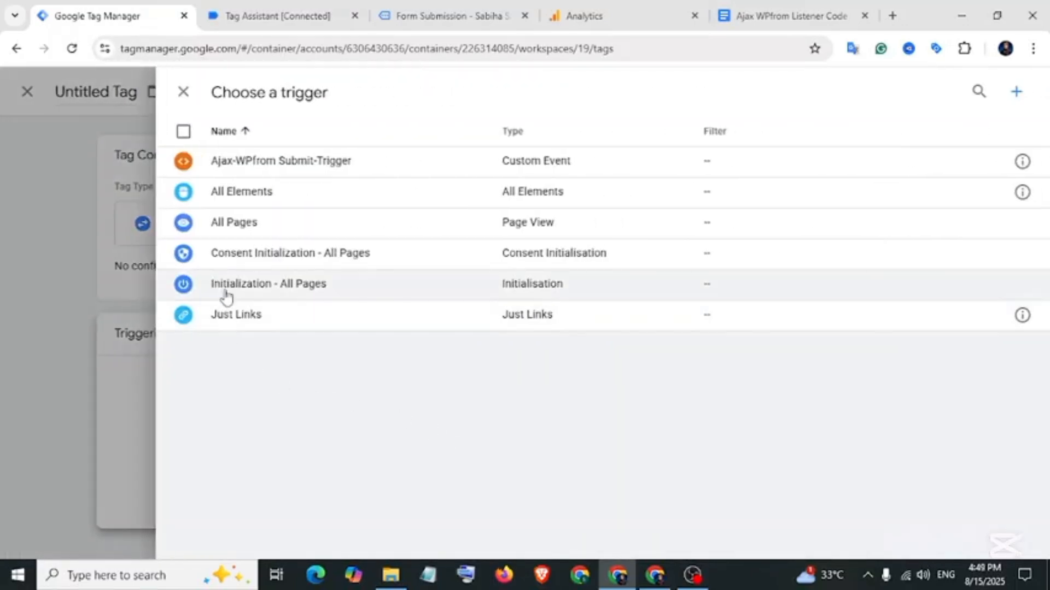
{"action": "left_click", "coordinate": [290, 286]}
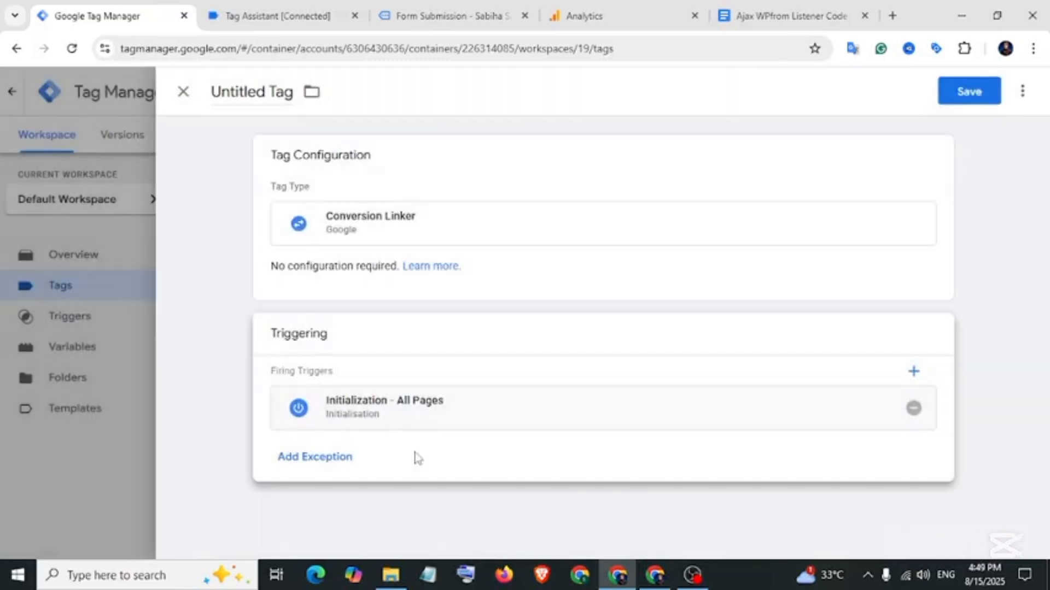
{"action": "left_click", "coordinate": [248, 92]}
{"action": "type", "text": "Google Ads-Conversion Linker-Tag"}
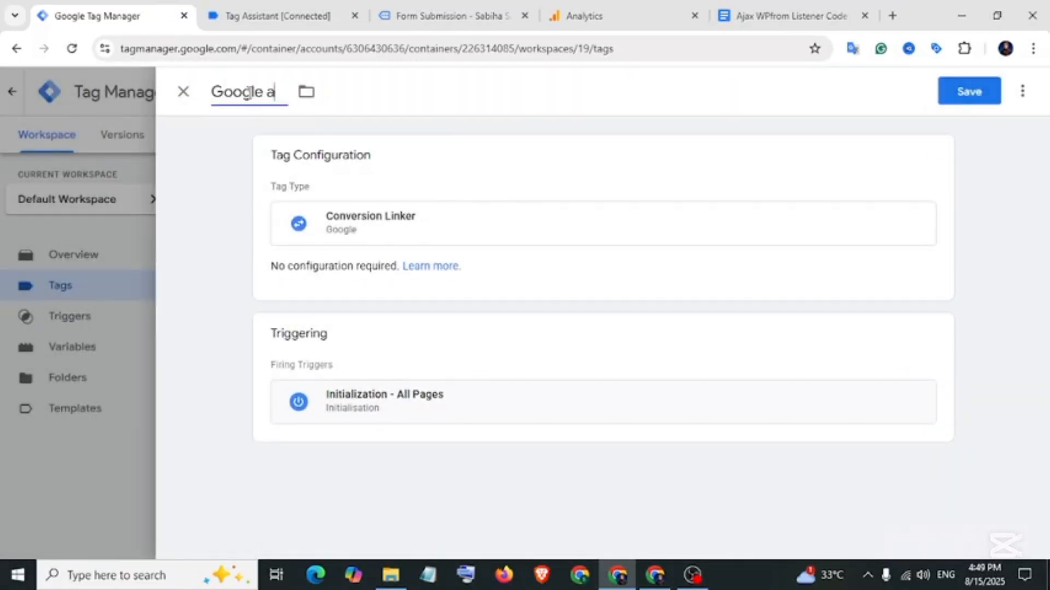
{"action": "left_click", "coordinate": [975, 93]}
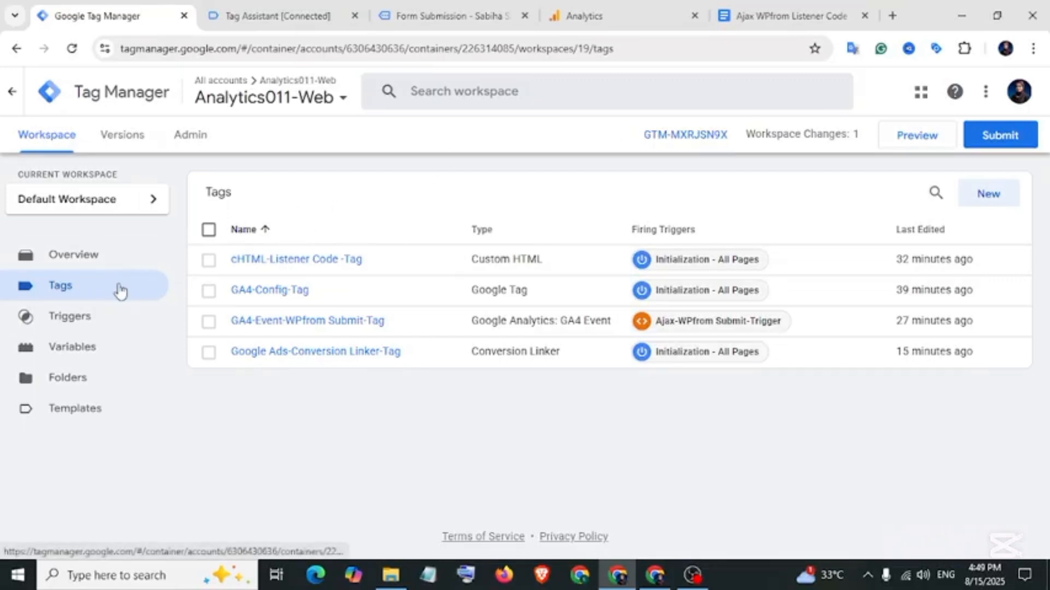
Create a new Google Tag and start its Tag ID with the AW prefix.
{"action": "left_click", "coordinate": [975, 194]}
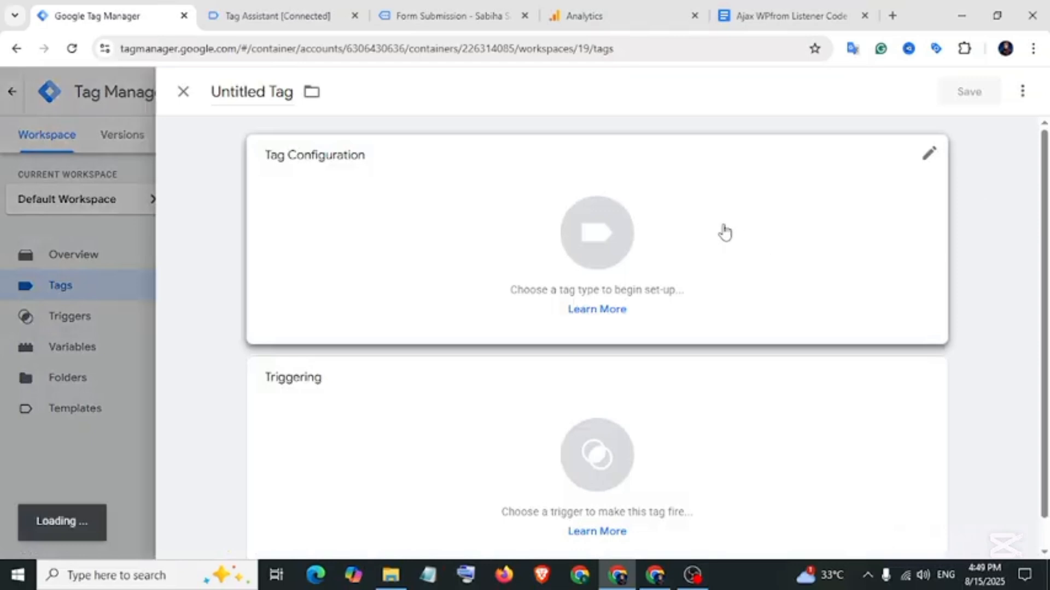
{"action": "left_click", "coordinate": [725, 232]}
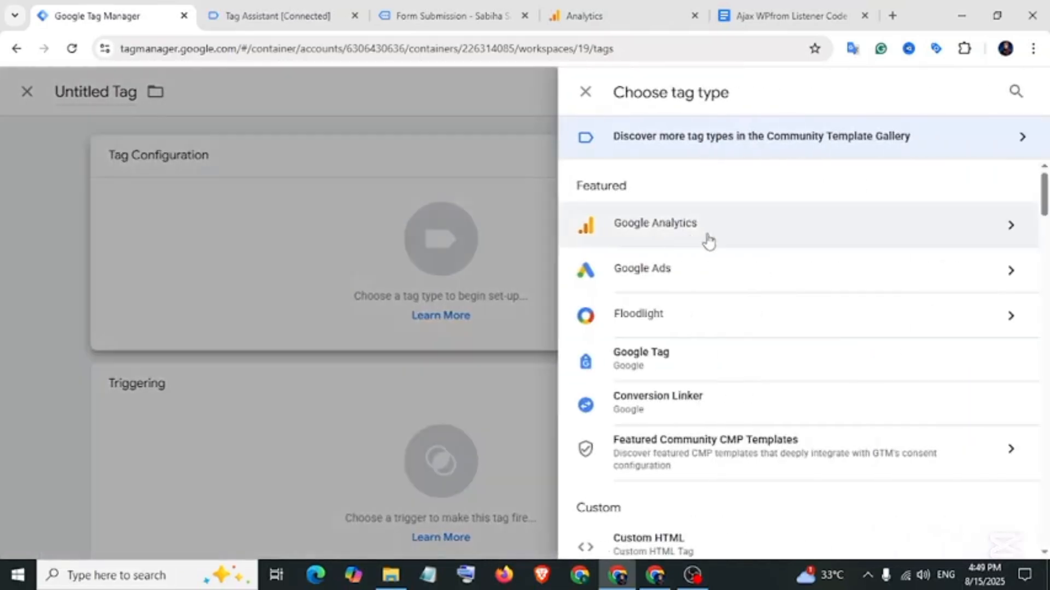
{"action": "left_click", "coordinate": [636, 361]}
{"action": "left_click", "coordinate": [328, 310]}
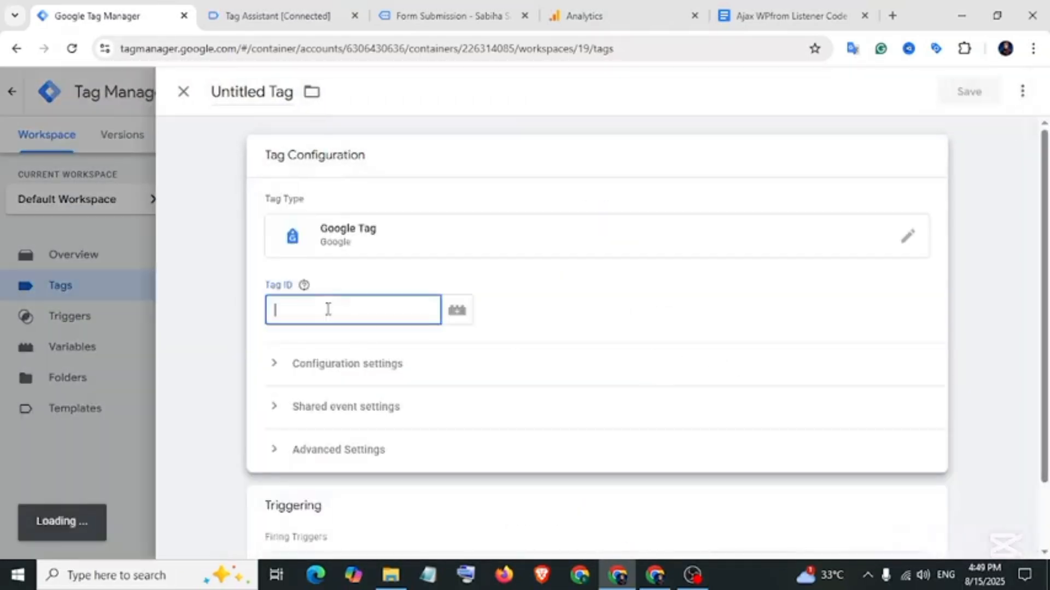
{"action": "type", "text": "AW-"}
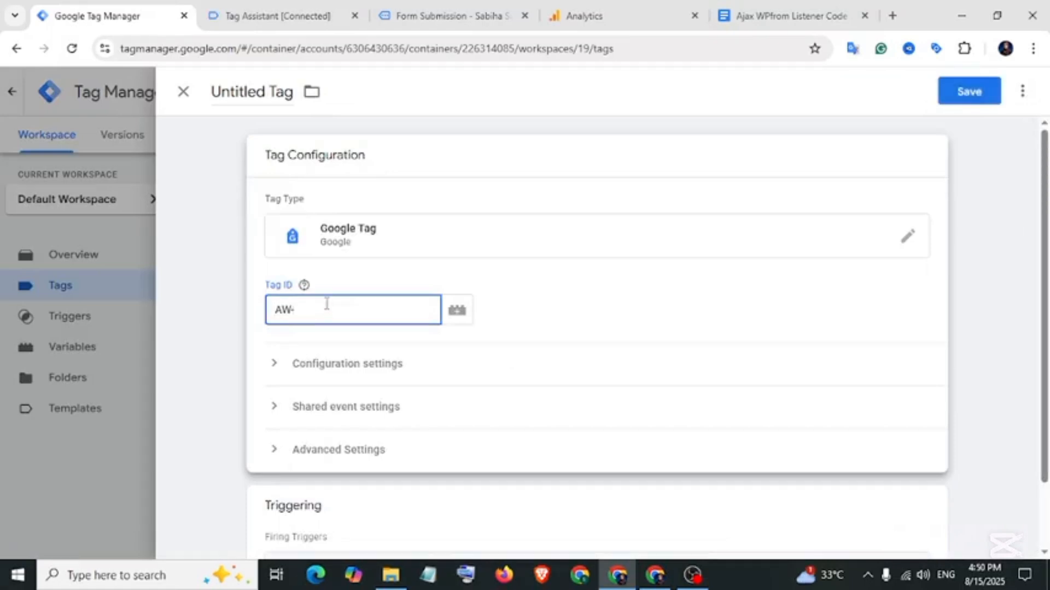
Copy the conversion ID from Google Ads and paste it after AW- in the Tag ID.
{"action": "left_click", "coordinate": [655, 574]}
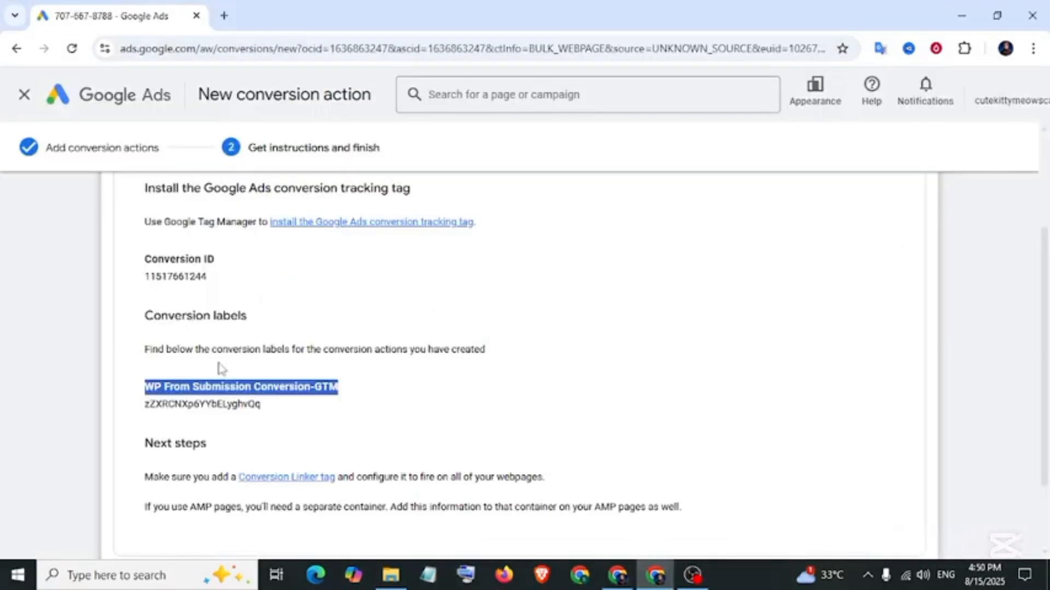
{"action": "left_click_drag", "start_coordinate": [210, 278], "coordinate": [167, 279]}
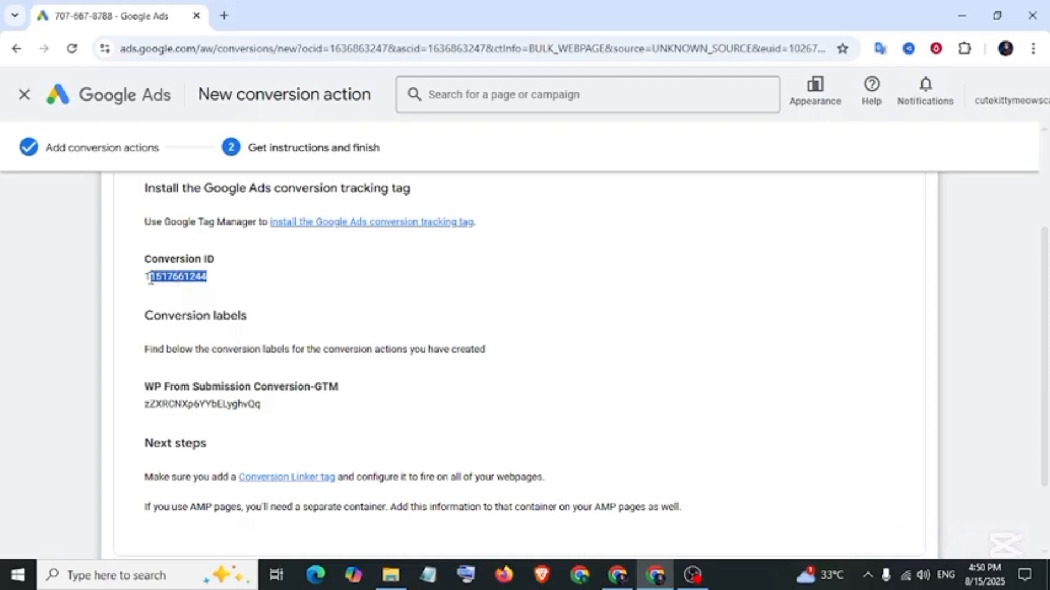
{"action": "right_click", "coordinate": [148, 279]}
{"action": "left_click", "coordinate": [218, 299]}
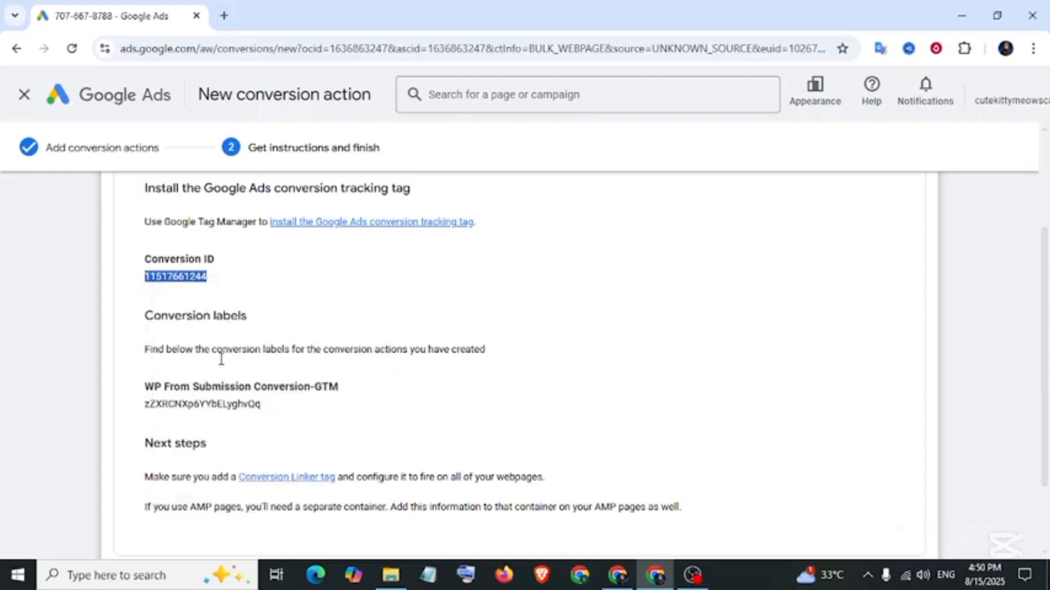
{"action": "left_click", "coordinate": [618, 574]}
{"action": "key", "text": "ctrl+v"}
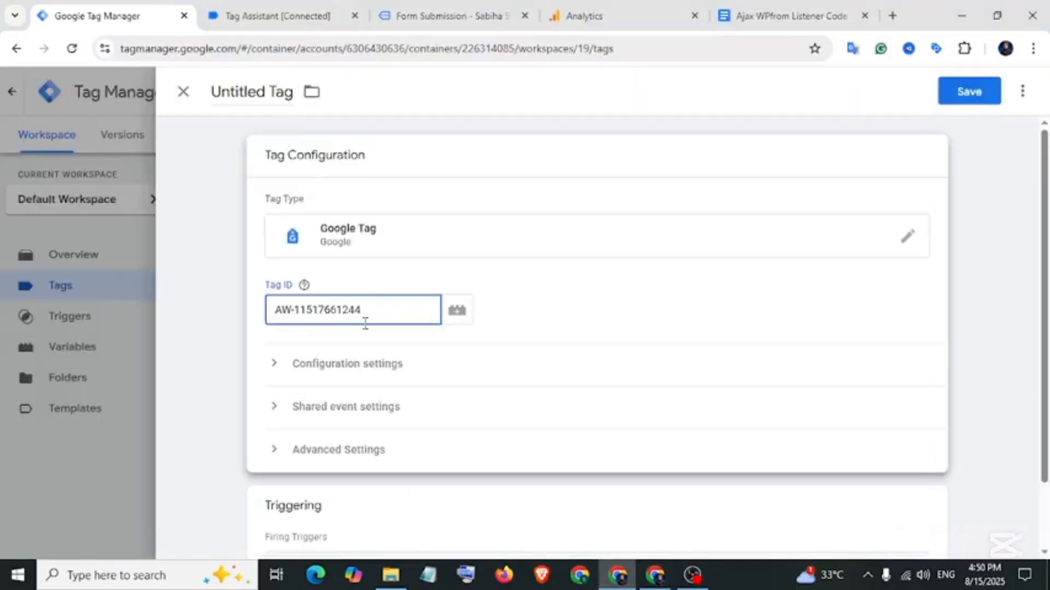
Name the tag 'Google Ads Base Code-Tag' and save it.
{"action": "scroll", "coordinate": [769, 294], "scroll_direction": "down", "scroll_amount": 3}
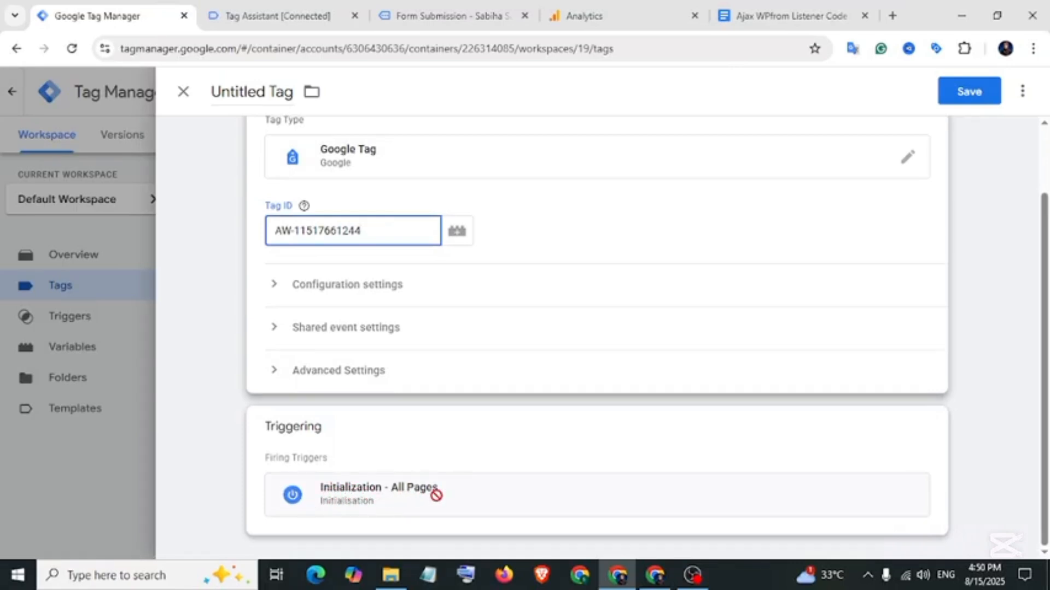
{"action": "scroll", "coordinate": [405, 469], "scroll_direction": "up", "scroll_amount": 3}
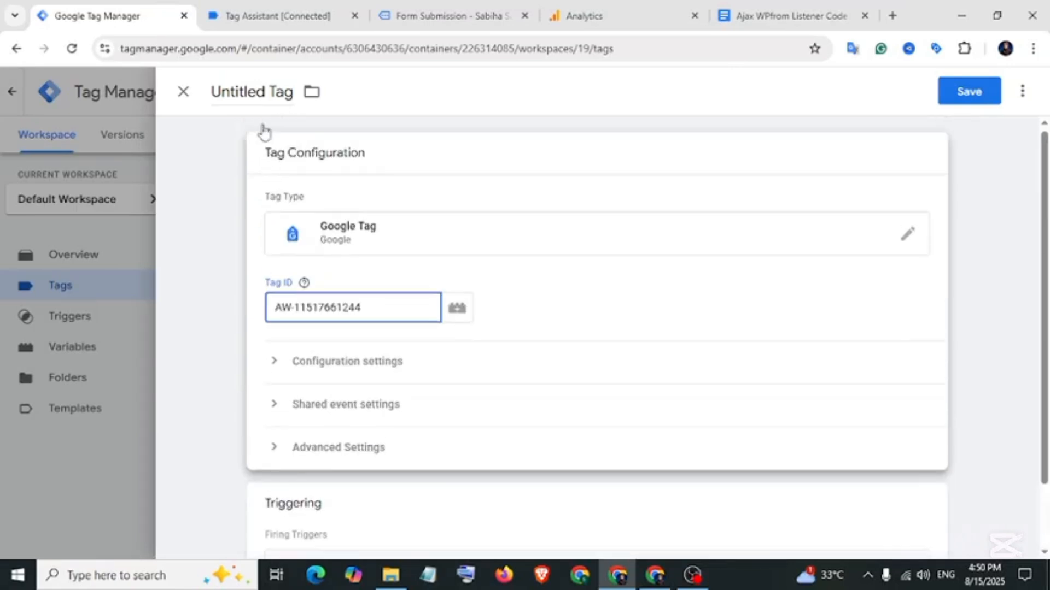
{"action": "left_click", "coordinate": [249, 91]}
{"action": "type", "text": "Google Ads Base Code-Tag"}
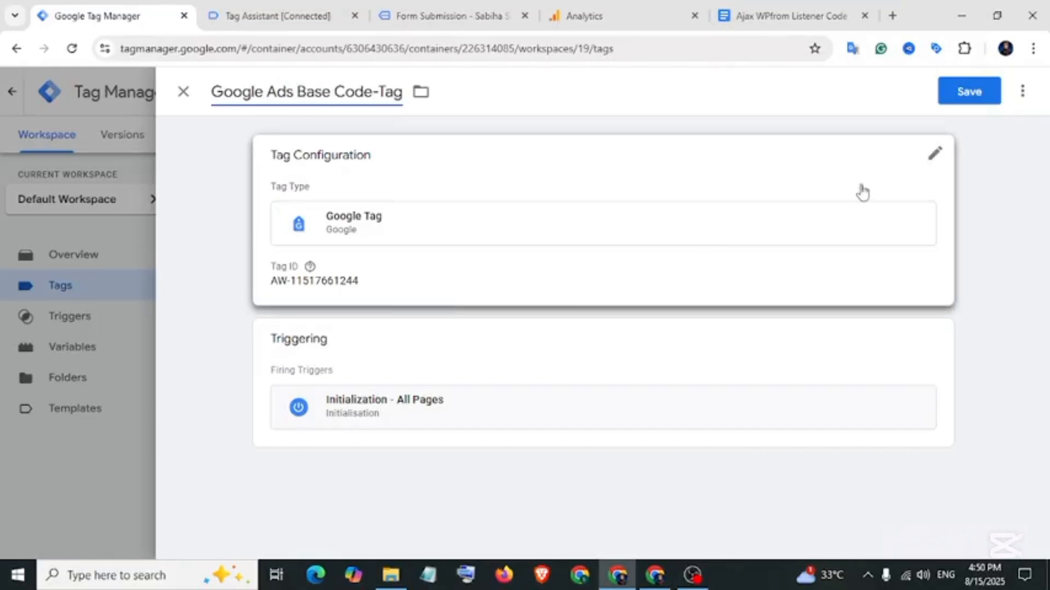
{"action": "left_click", "coordinate": [957, 99]}
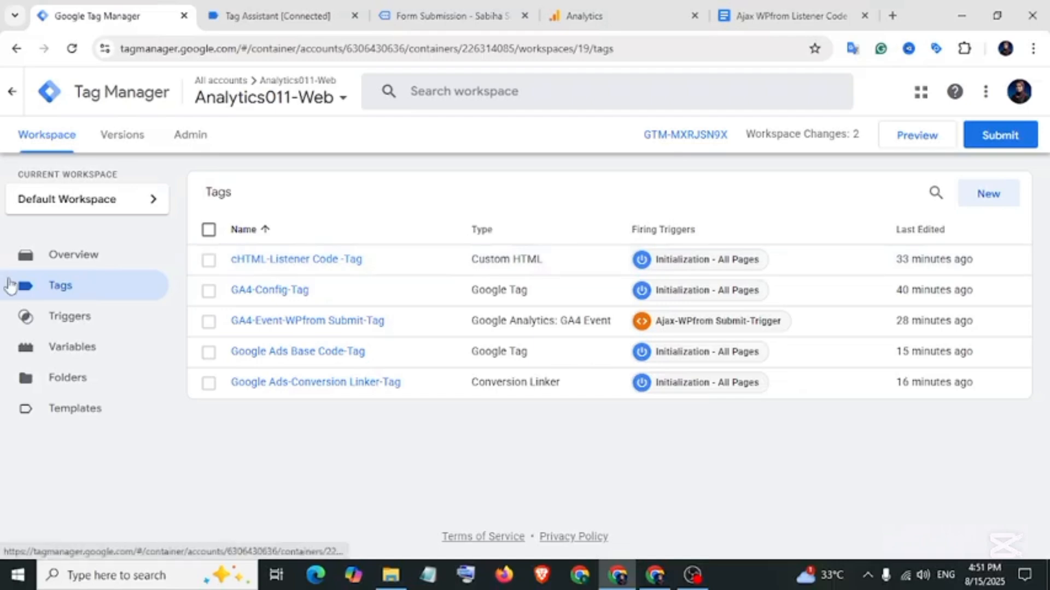
Create a new Google Ads Conversion Tracking tag.
{"action": "left_click", "coordinate": [984, 195]}
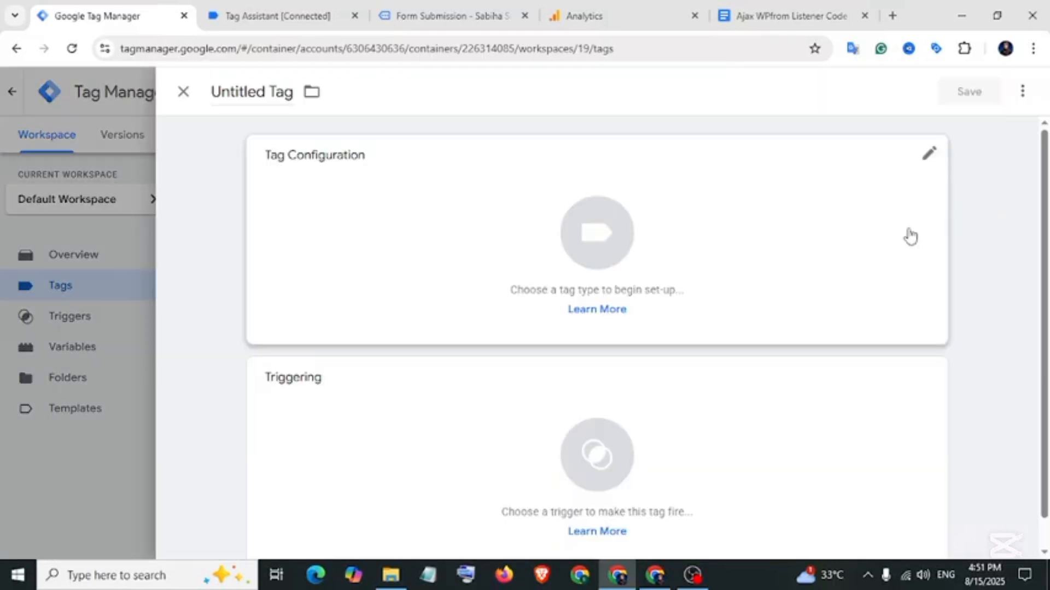
{"action": "left_click", "coordinate": [668, 251]}
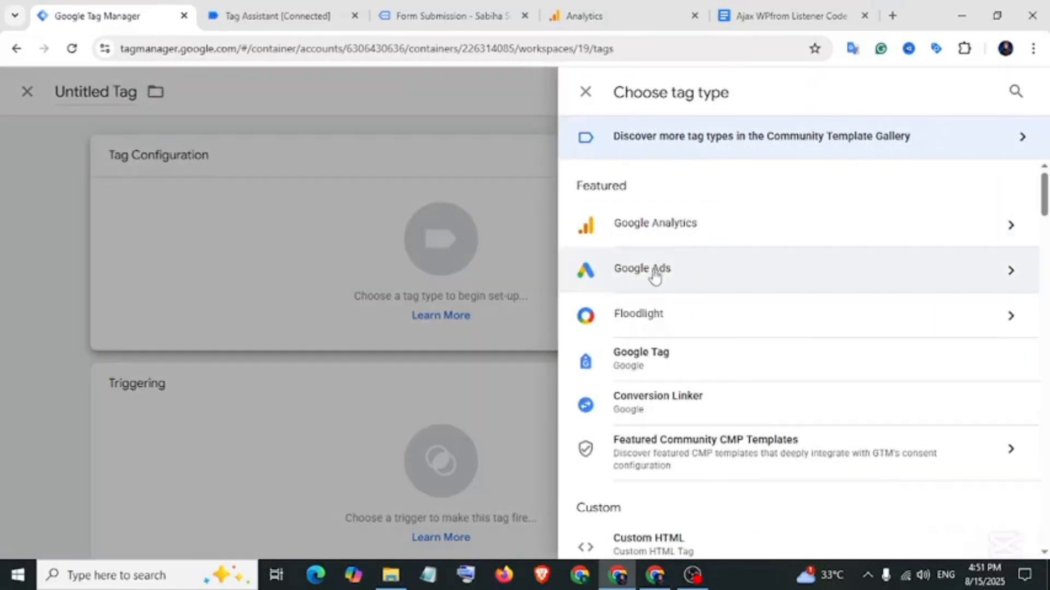
{"action": "left_click", "coordinate": [658, 277]}
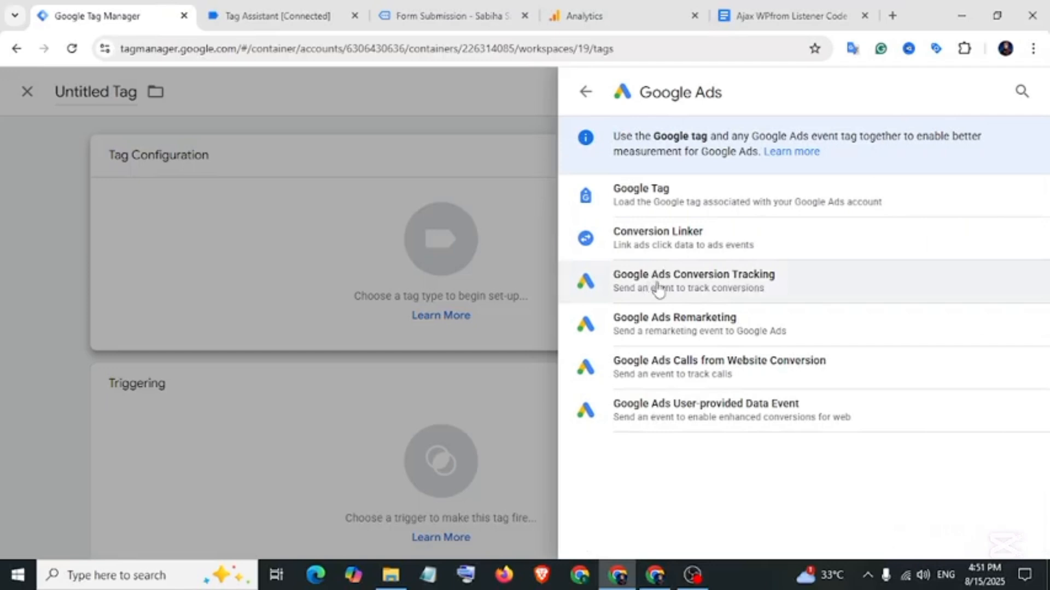
{"action": "left_click", "coordinate": [723, 285]}
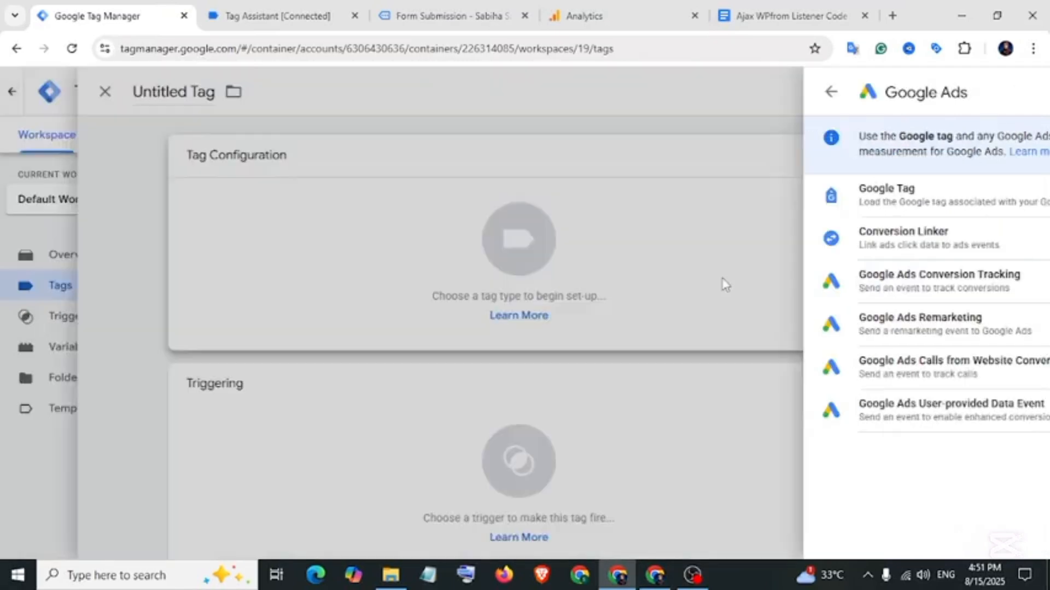
{"action": "left_click", "coordinate": [361, 306]}
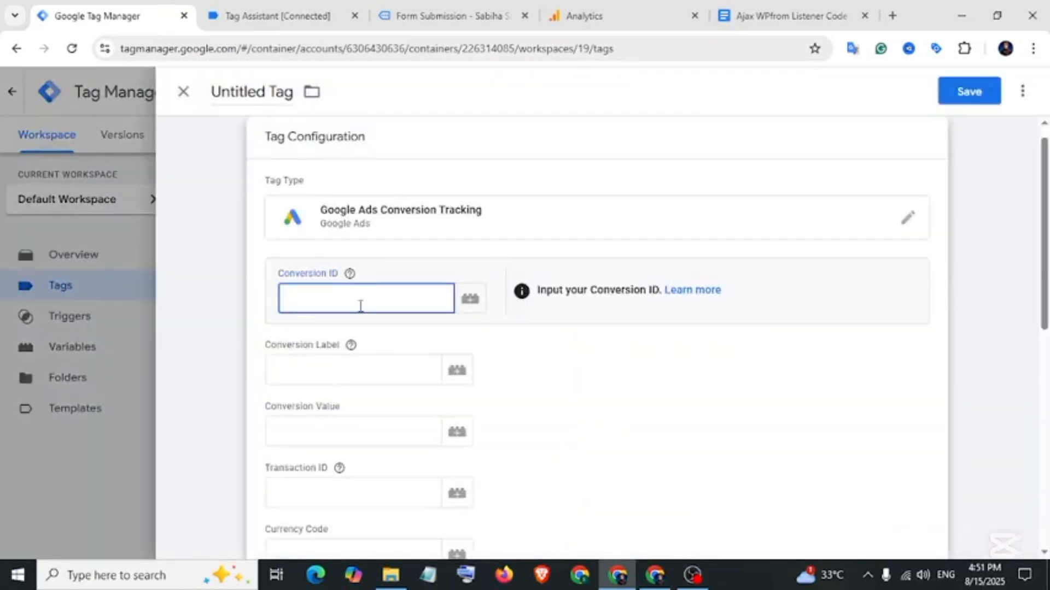
Copy the conversion ID from Google Ads into the tag's Conversion ID field.
{"action": "left_click", "coordinate": [655, 574]}
{"action": "right_click", "coordinate": [183, 280]}
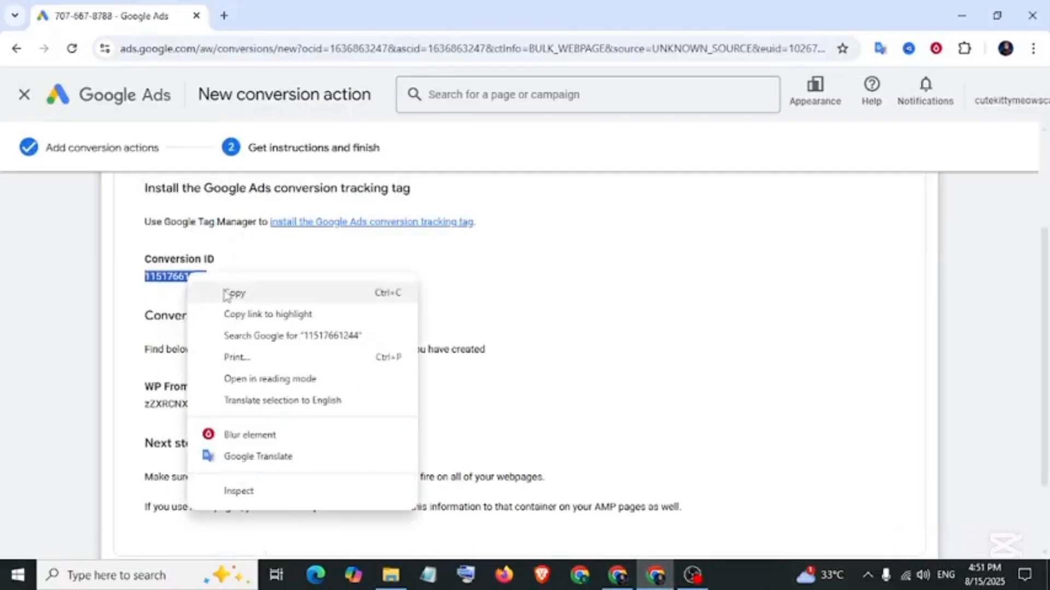
{"action": "left_click", "coordinate": [230, 293]}
{"action": "left_click", "coordinate": [619, 582]}
{"action": "right_click", "coordinate": [336, 300]}
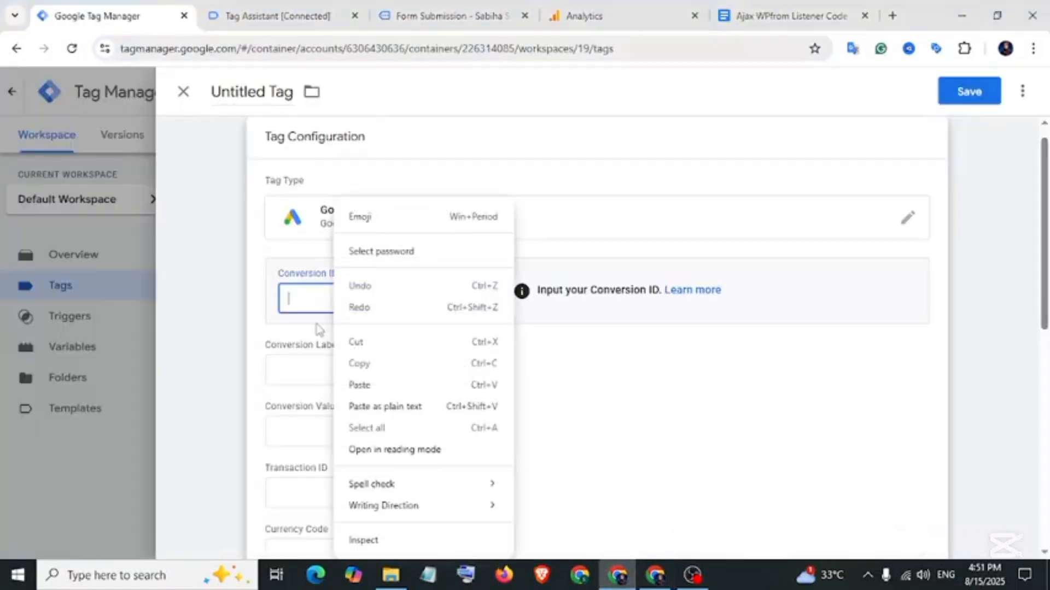
{"action": "left_click", "coordinate": [331, 389]}
{"action": "left_click_drag", "start_coordinate": [268, 347], "coordinate": [337, 348]}
Copy the conversion label from Google Ads into the tag's Conversion Label field.
{"action": "left_click", "coordinate": [655, 575]}
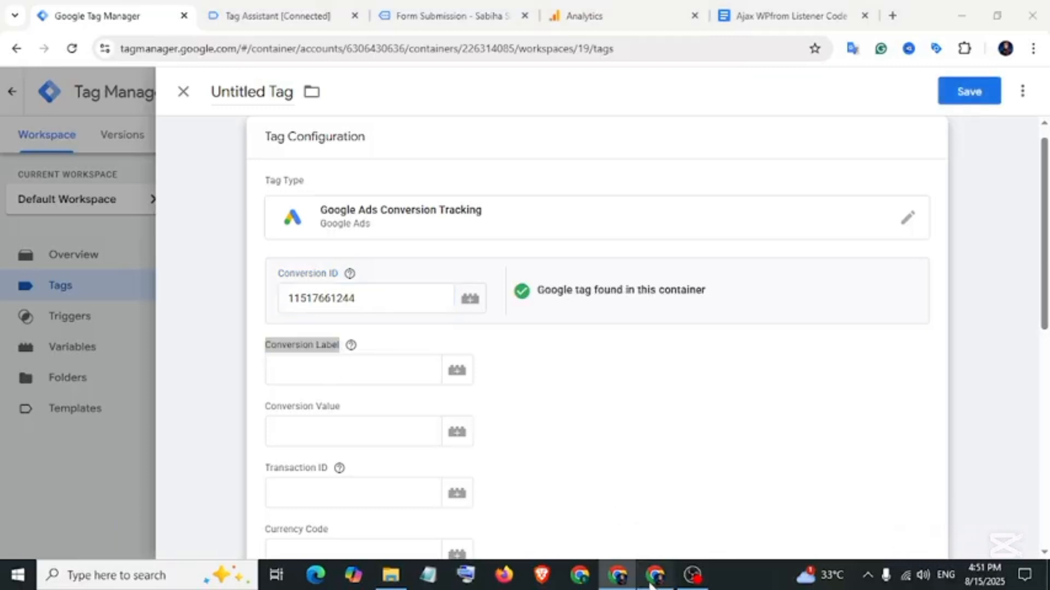
{"action": "left_click_drag", "start_coordinate": [145, 408], "coordinate": [263, 412]}
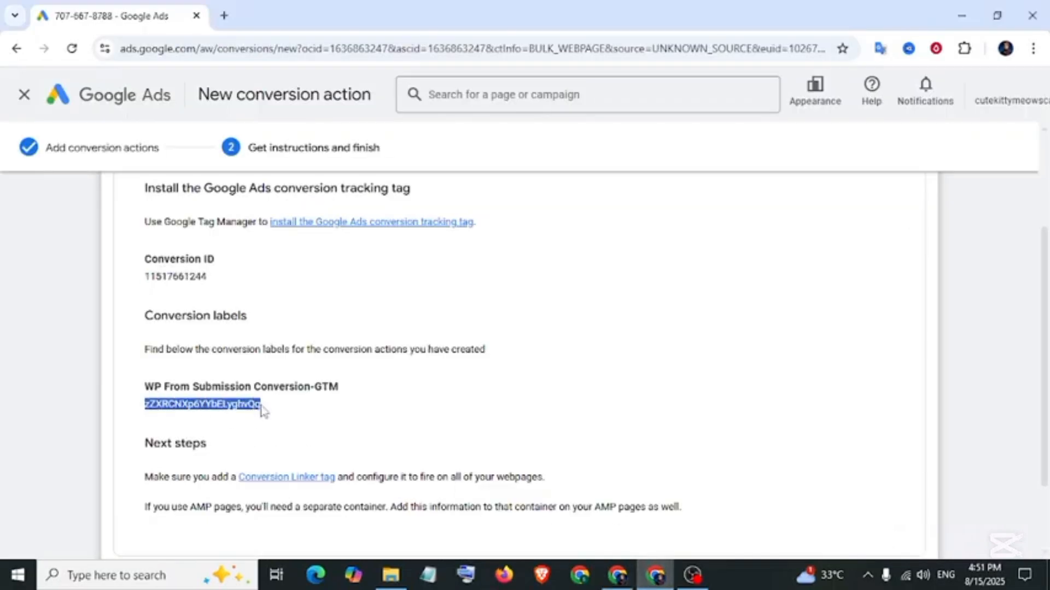
{"action": "right_click", "coordinate": [270, 414]}
{"action": "left_click", "coordinate": [286, 188]}
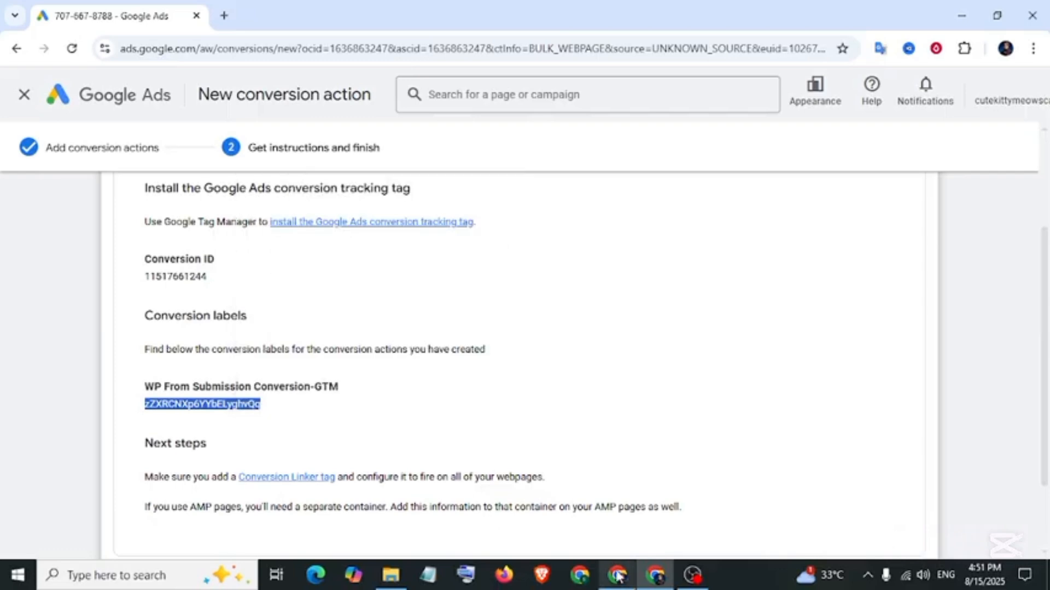
{"action": "key", "text": "alt+Tab"}
{"action": "right_click", "coordinate": [339, 368]}
{"action": "left_click", "coordinate": [363, 196]}
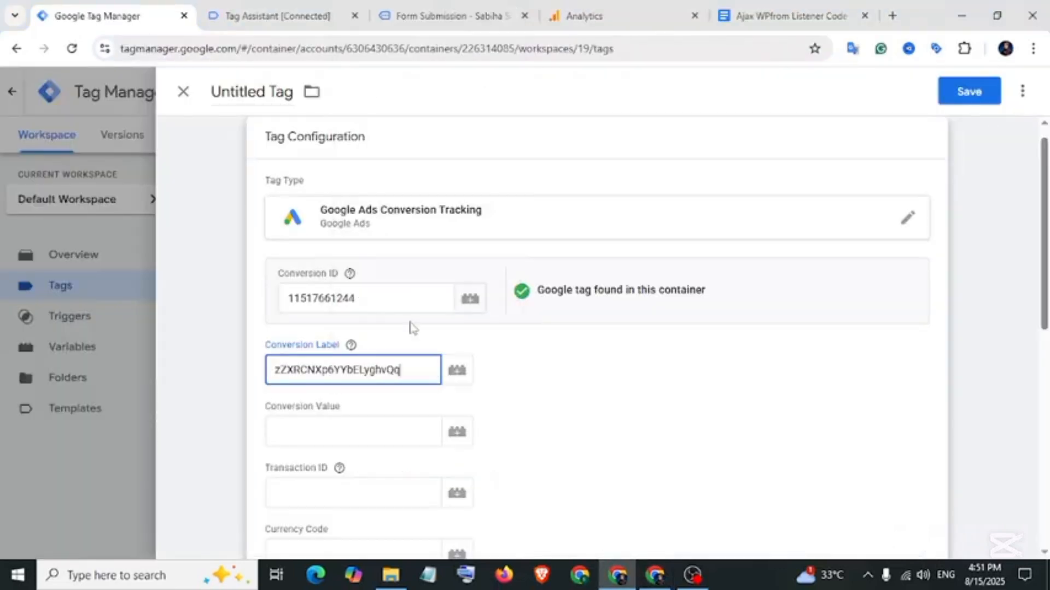
Fire it on Ajax-WPfrom Submit-Trigger, save as 'Google Ads-Wpfrom Submission-Tag', and start Preview.
{"action": "scroll", "coordinate": [568, 411], "scroll_direction": "down", "scroll_amount": 10}
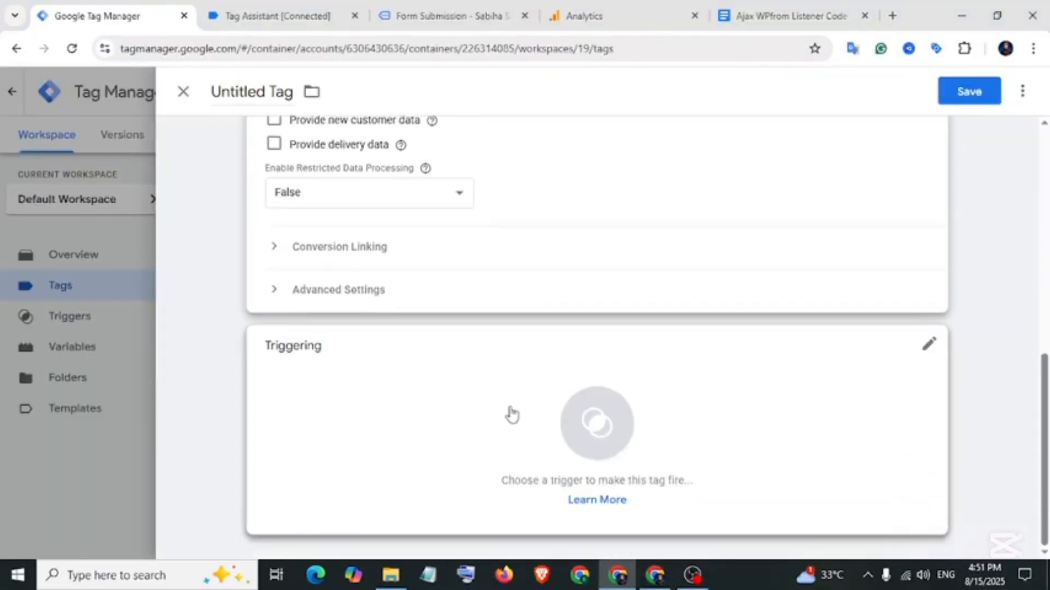
{"action": "left_click", "coordinate": [506, 423]}
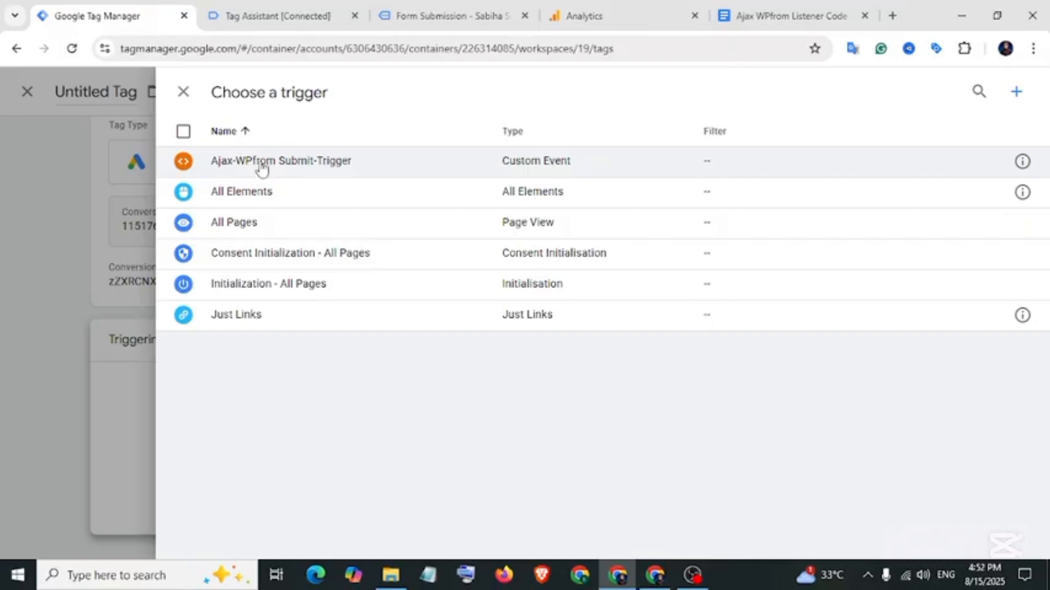
{"action": "left_click", "coordinate": [282, 163]}
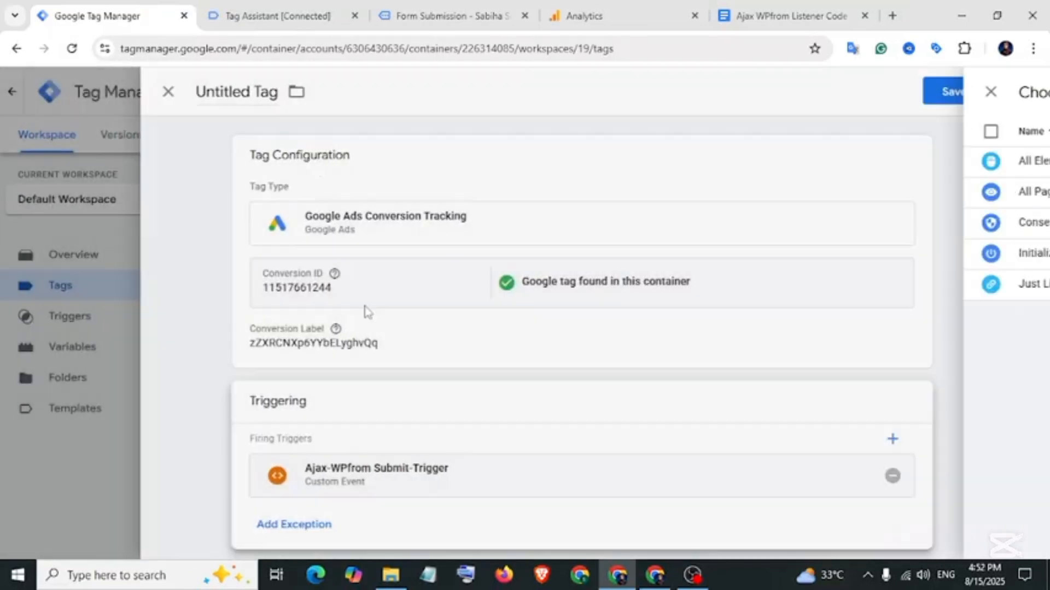
{"action": "left_click", "coordinate": [256, 90]}
{"action": "type", "text": "Google Ads-Wpfrom Submission-Tag"}
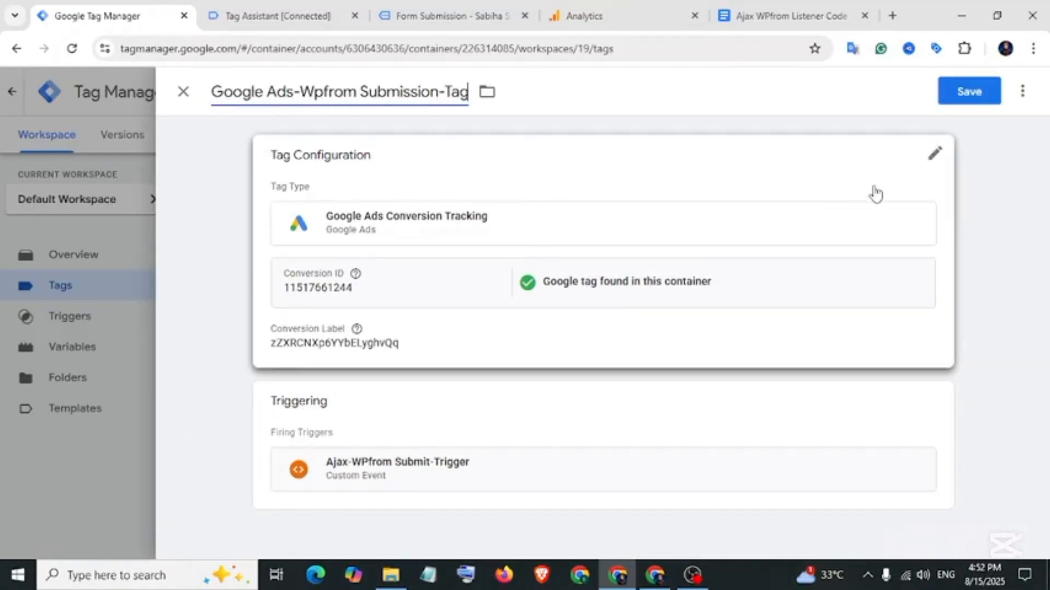
{"action": "left_click", "coordinate": [972, 92]}
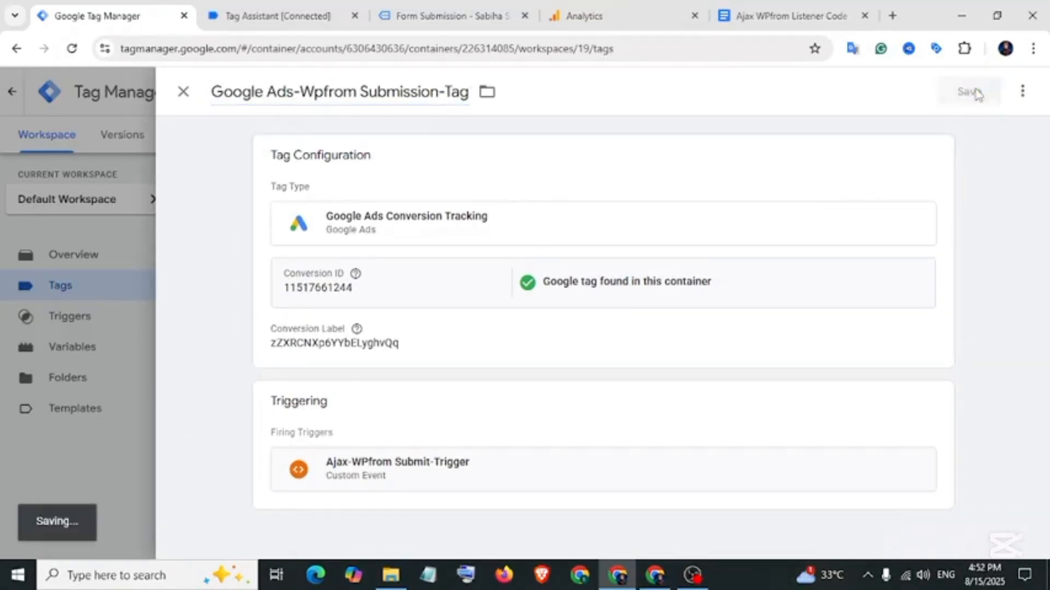
{"action": "left_click", "coordinate": [899, 144]}
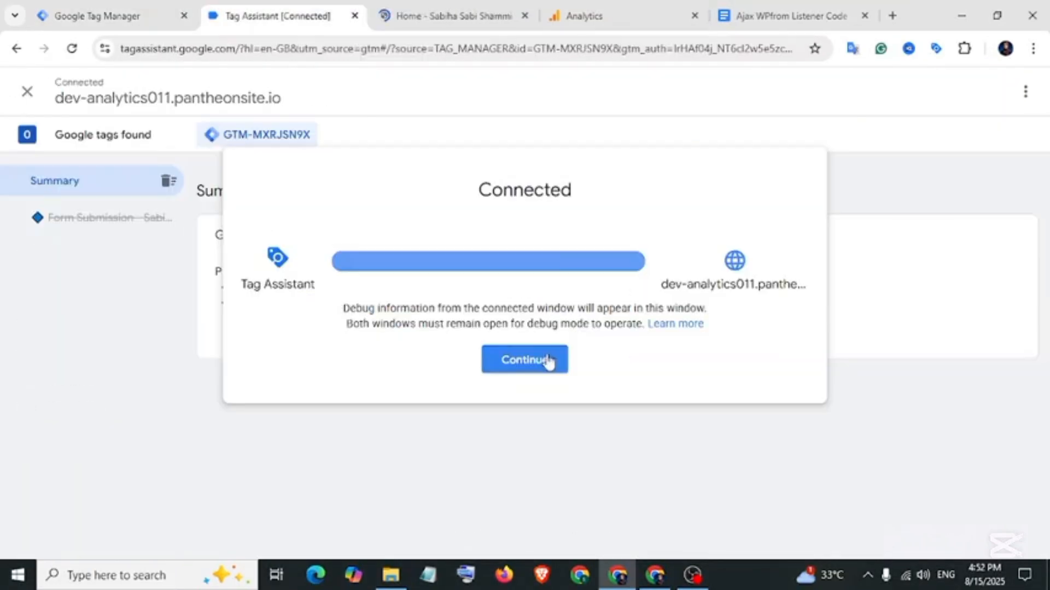
Submit the contact form on the site's Form Submission page and check the fired tags in Tag Assistant.
{"action": "left_click", "coordinate": [547, 360]}
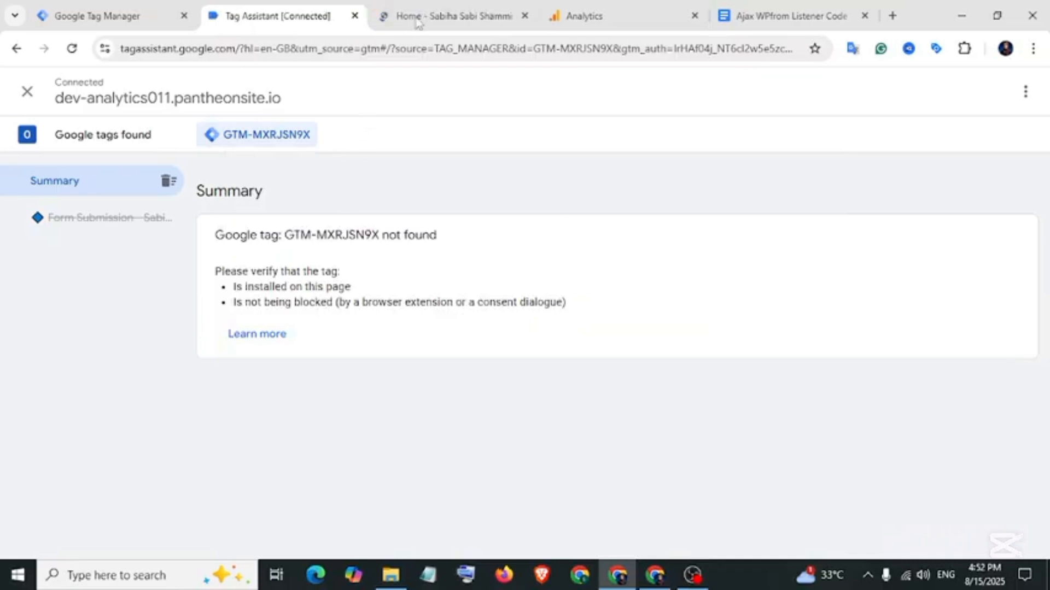
{"action": "left_click", "coordinate": [440, 17]}
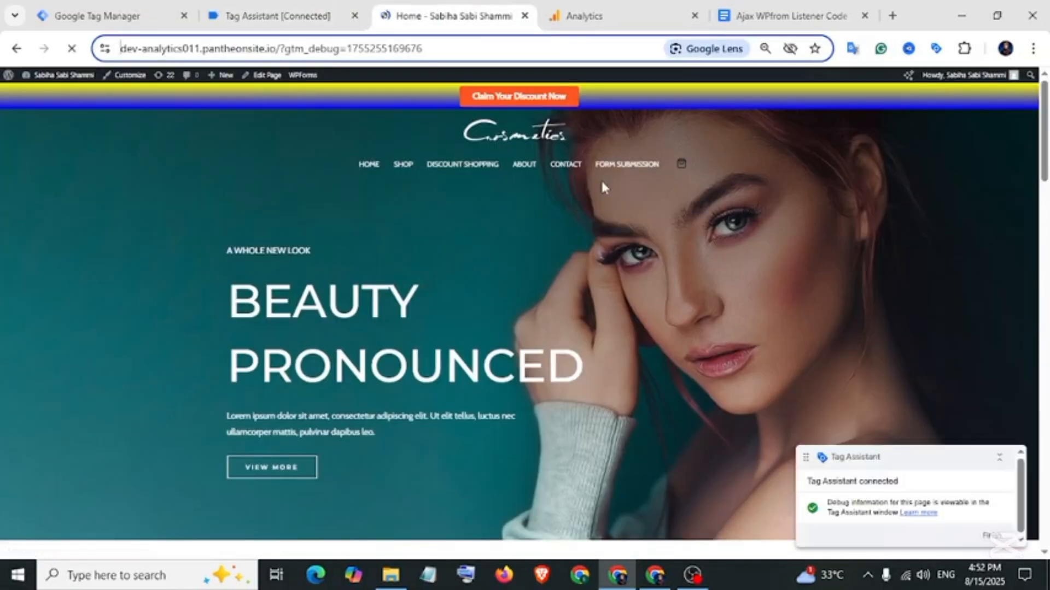
{"action": "left_click", "coordinate": [605, 173]}
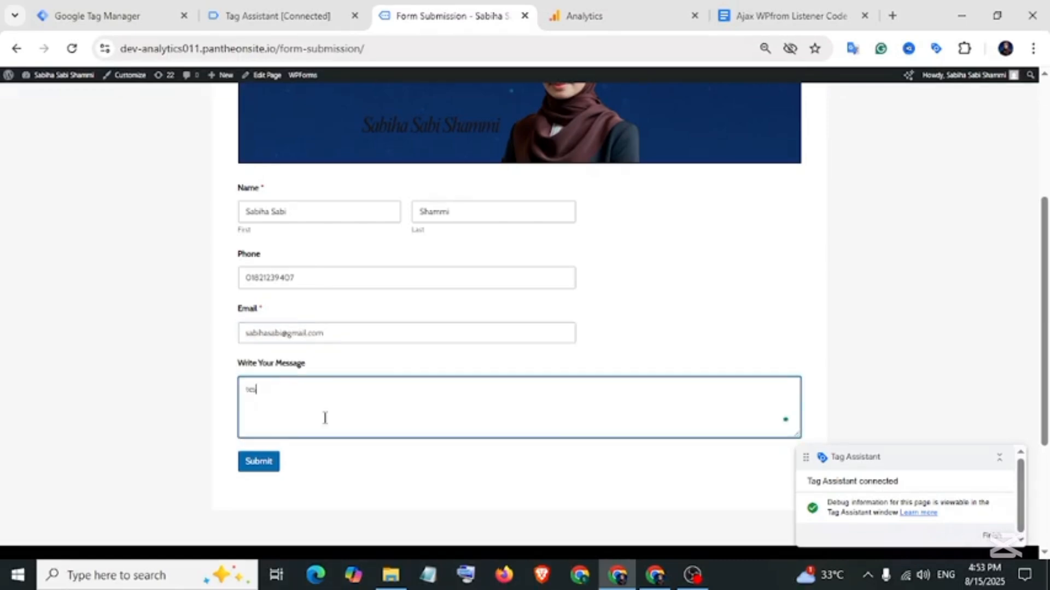
{"action": "left_click", "coordinate": [257, 462]}
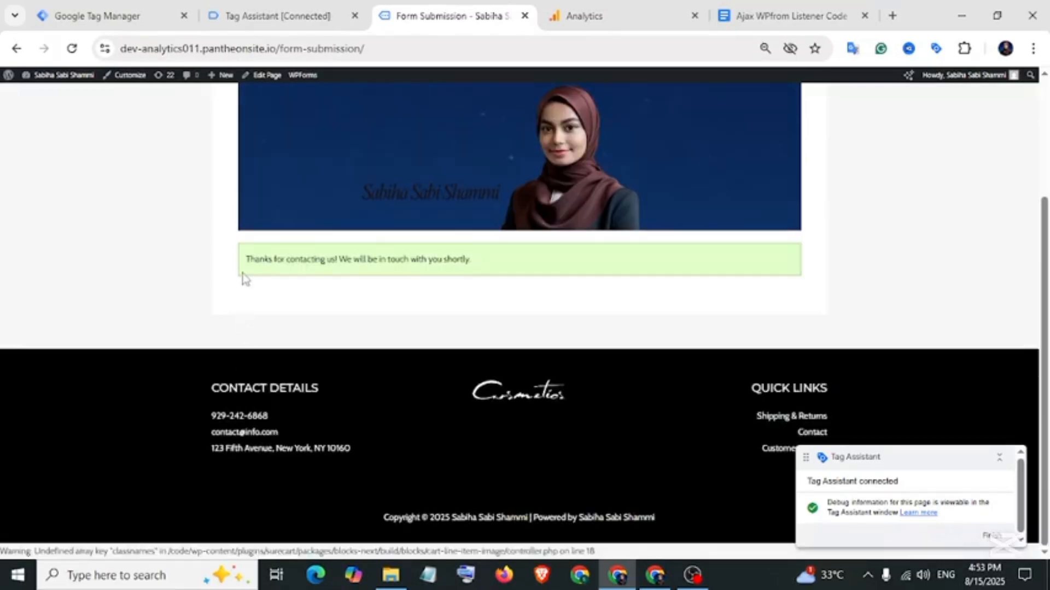
{"action": "left_click", "coordinate": [272, 18]}
{"action": "scroll", "coordinate": [388, 368], "scroll_direction": "down", "scroll_amount": 2}
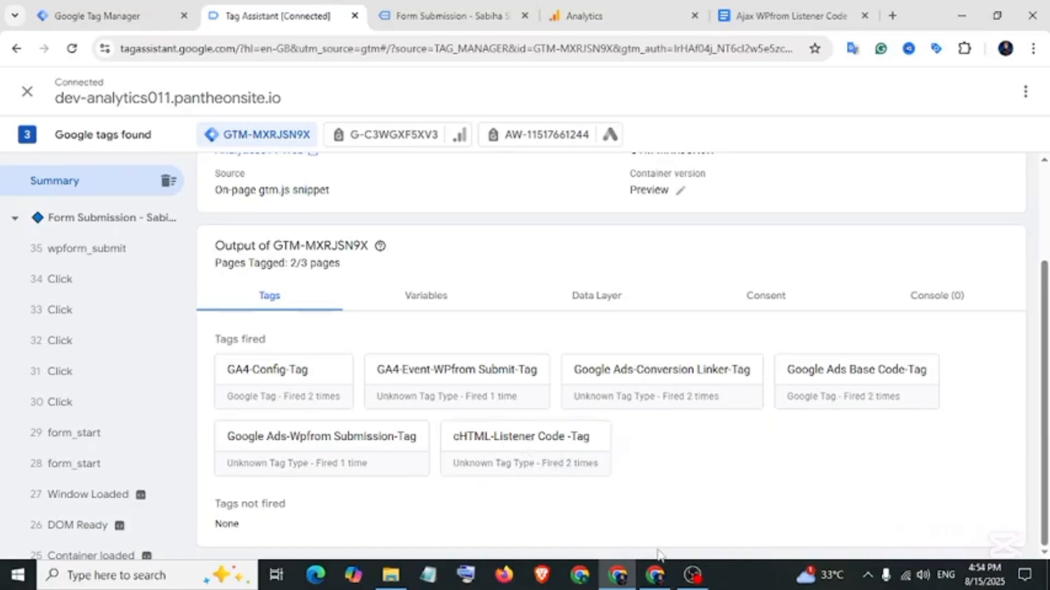
{"action": "left_click", "coordinate": [658, 576]}
Finish the WP From Submission Conversion-GTM action and reload the Conversions summary to refresh its status.
{"action": "scroll", "coordinate": [374, 386], "scroll_direction": "down", "scroll_amount": 2}
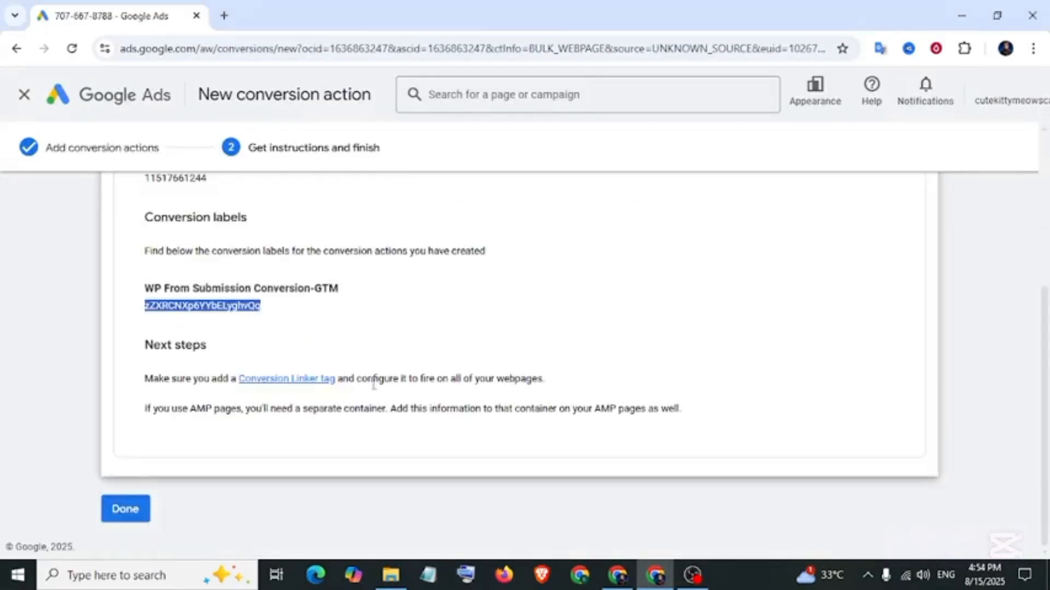
{"action": "left_click", "coordinate": [125, 514]}
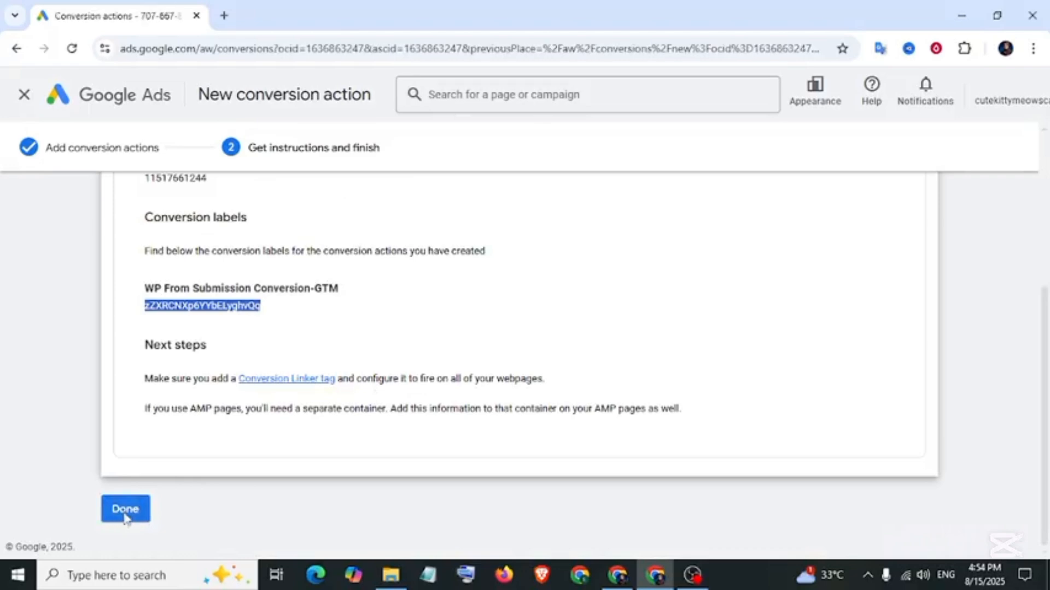
{"action": "scroll", "coordinate": [357, 409], "scroll_direction": "down", "scroll_amount": 10}
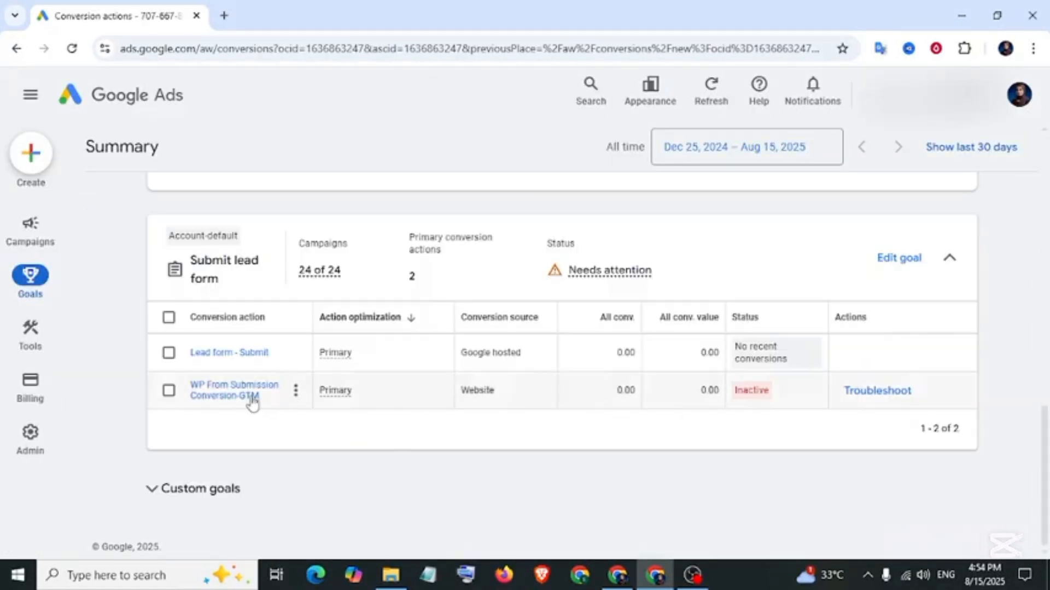
{"action": "mouse_move", "coordinate": [759, 403]}
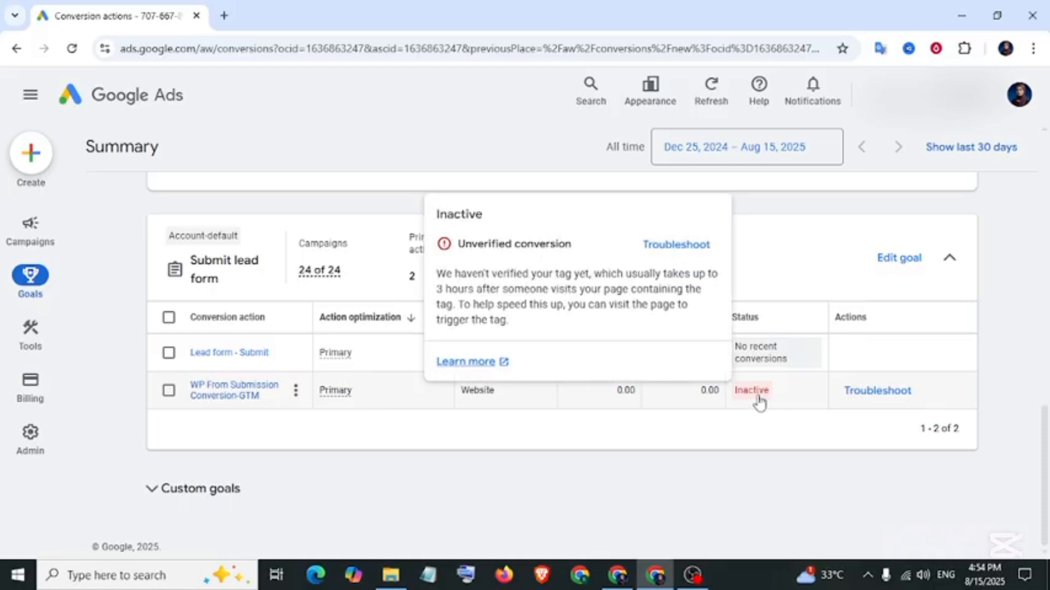
{"action": "left_click", "coordinate": [73, 49]}
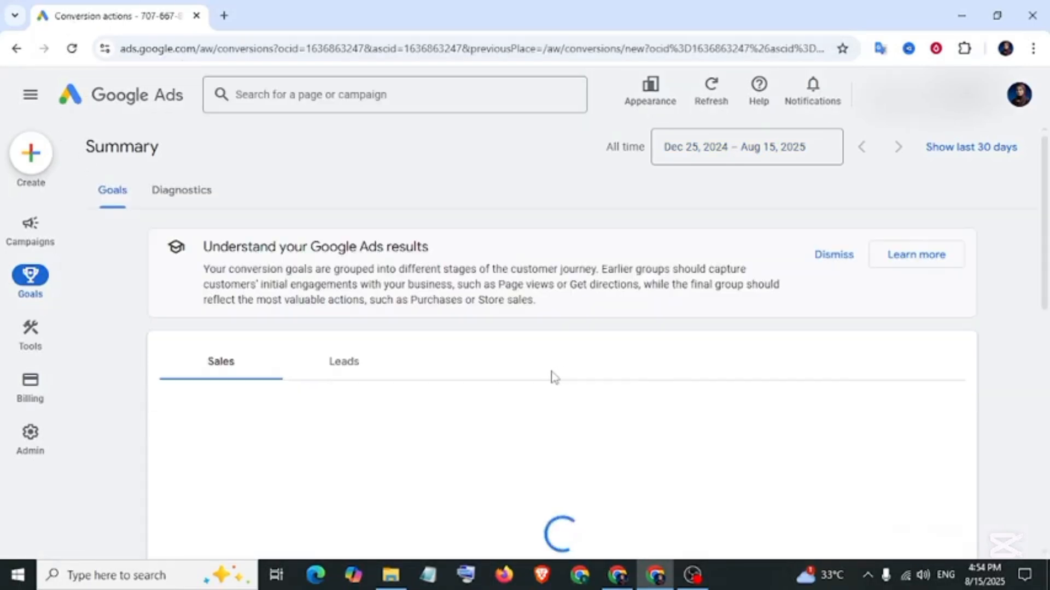
{"action": "mouse_move", "coordinate": [757, 398]}
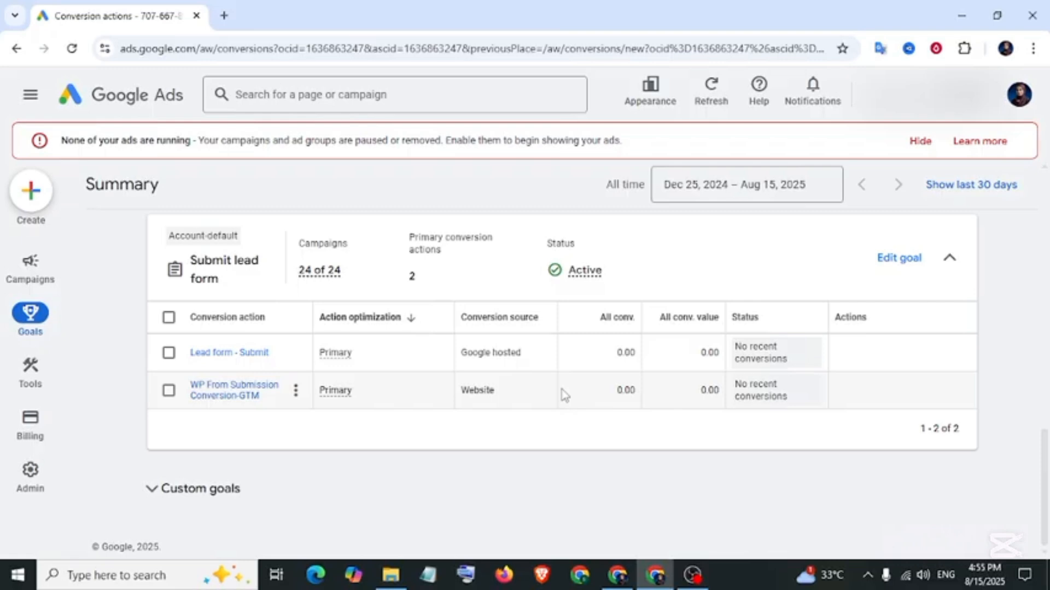
{"action": "mouse_move", "coordinate": [39, 312]}
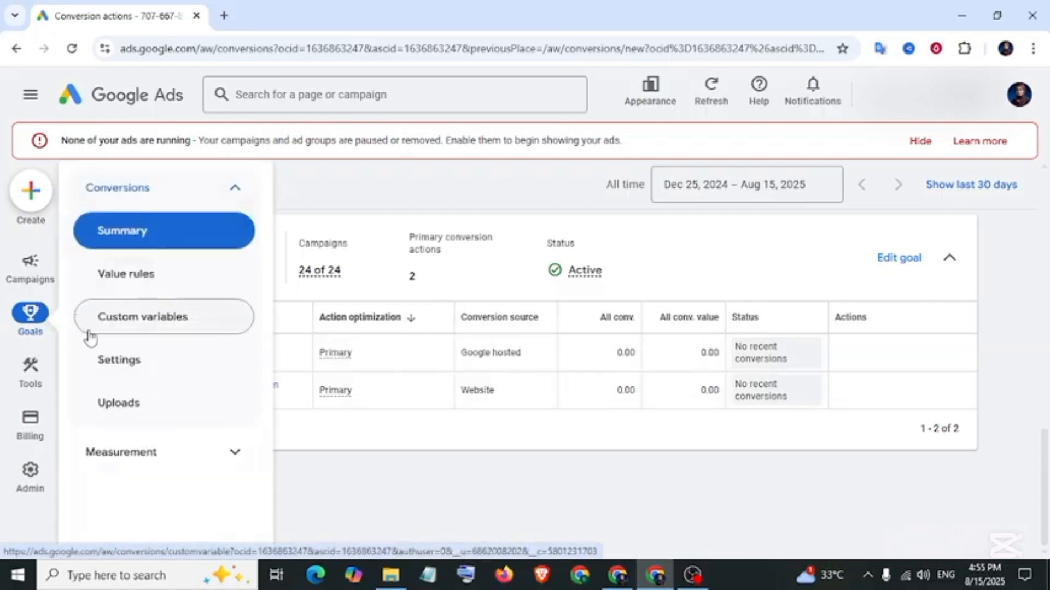
In conversion settings, set Enhanced conversions to use Google Tag Manager and save.
{"action": "left_click", "coordinate": [118, 370]}
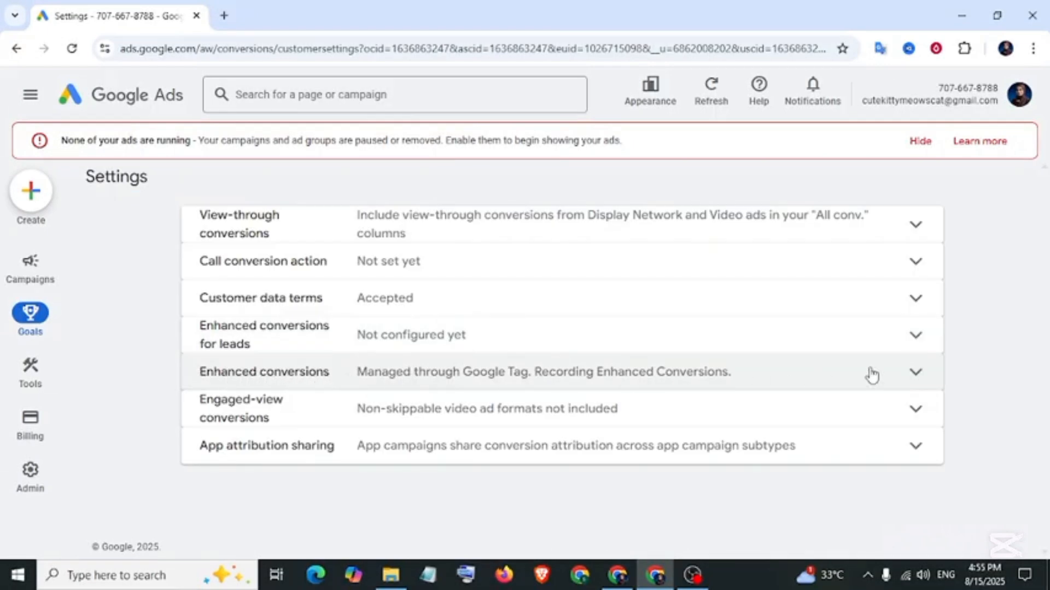
{"action": "left_click", "coordinate": [914, 375]}
{"action": "scroll", "coordinate": [541, 361], "scroll_direction": "down", "scroll_amount": 3}
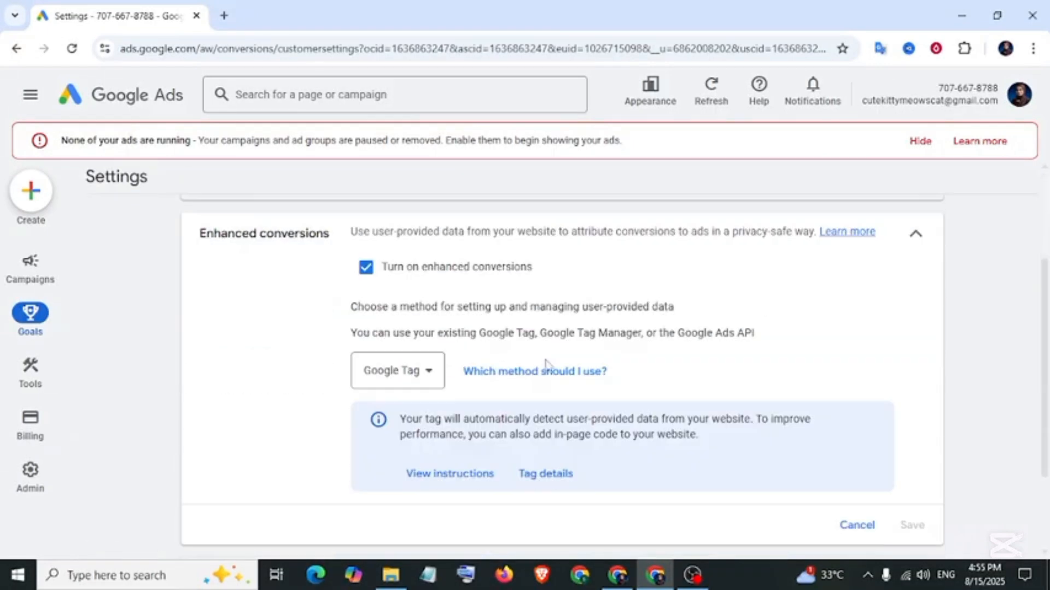
{"action": "left_click", "coordinate": [428, 374]}
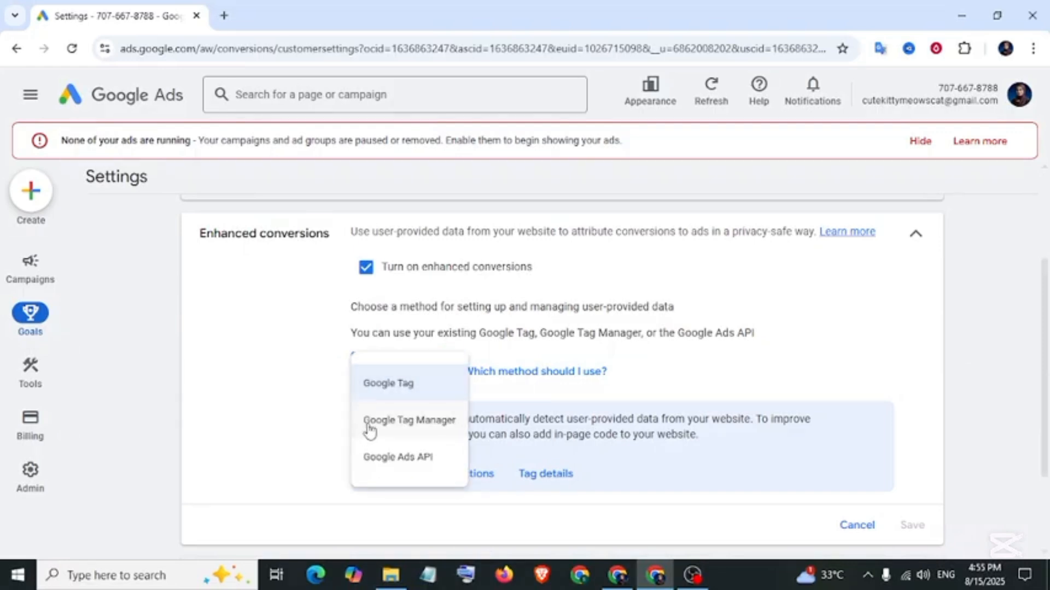
{"action": "left_click", "coordinate": [443, 421]}
{"action": "scroll", "coordinate": [902, 453], "scroll_direction": "down", "scroll_amount": 2}
{"action": "left_click", "coordinate": [911, 451]}
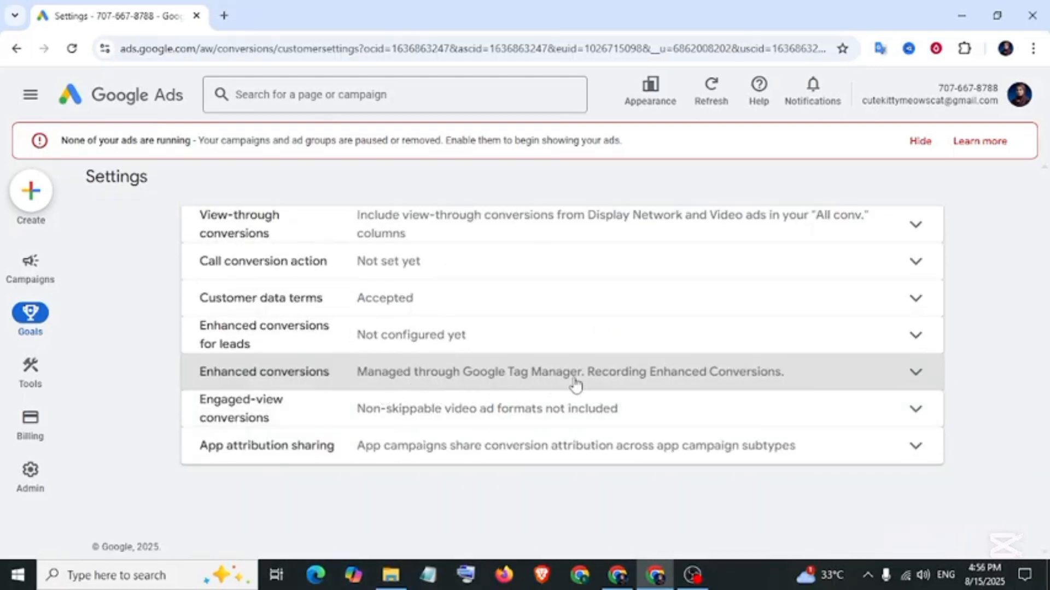
{"action": "left_click", "coordinate": [619, 581]}
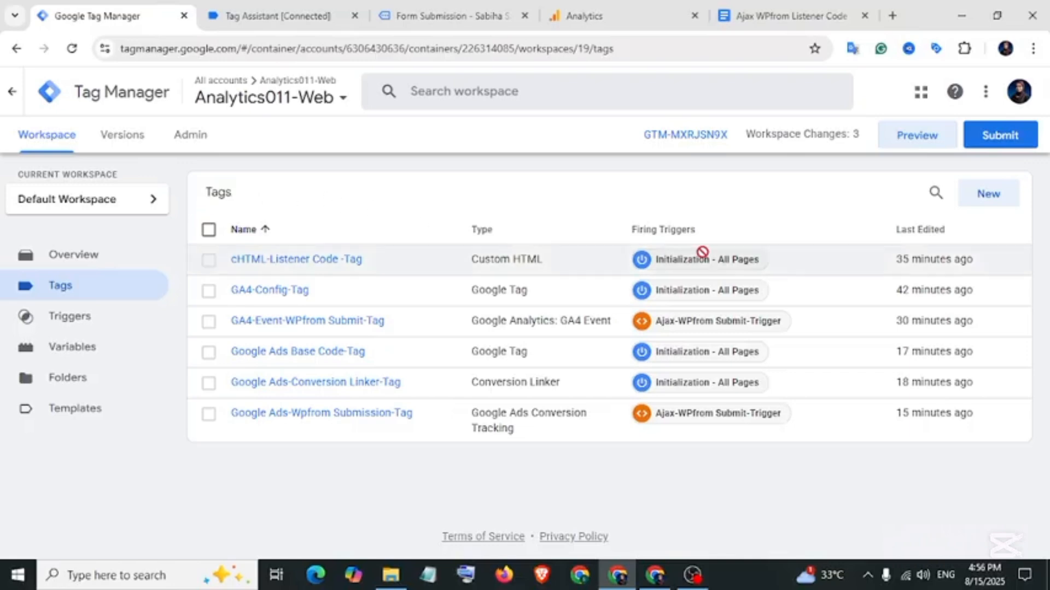
Submit and publish the container version 'Ajax WP from Submission With GTM Google Ads Conversion & GA4'.
{"action": "left_click", "coordinate": [1000, 139]}
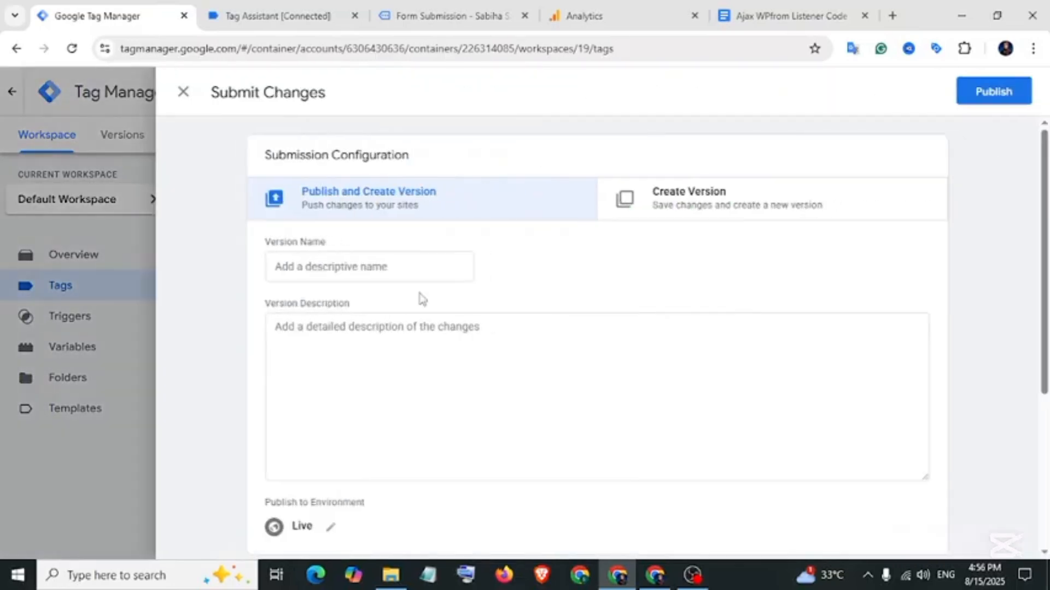
{"action": "left_click", "coordinate": [395, 267]}
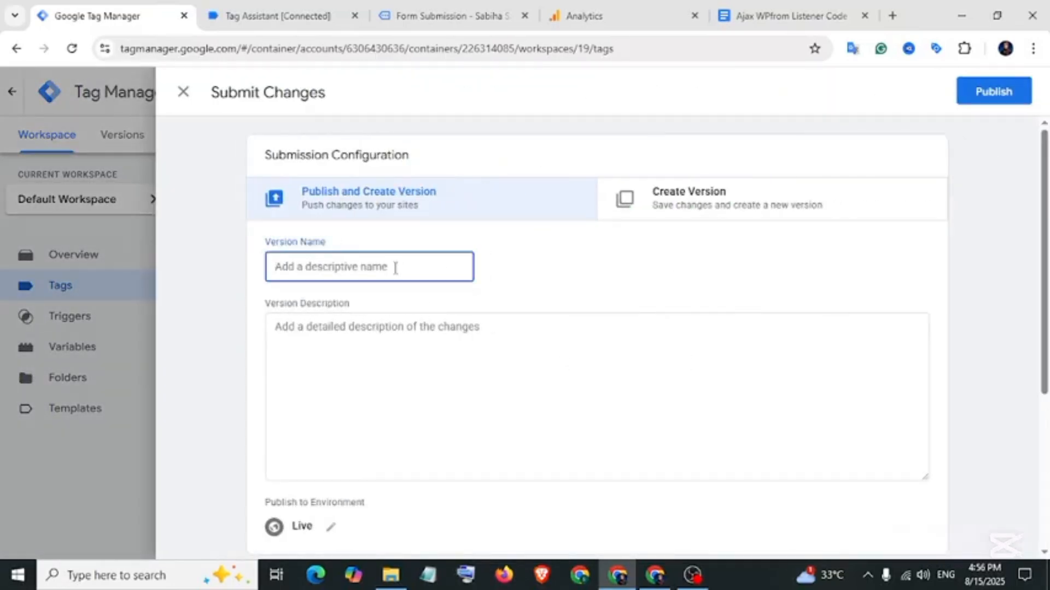
{"action": "type", "text": "Ajax WP from Submission With GTM Google Ads Conversion & GA4"}
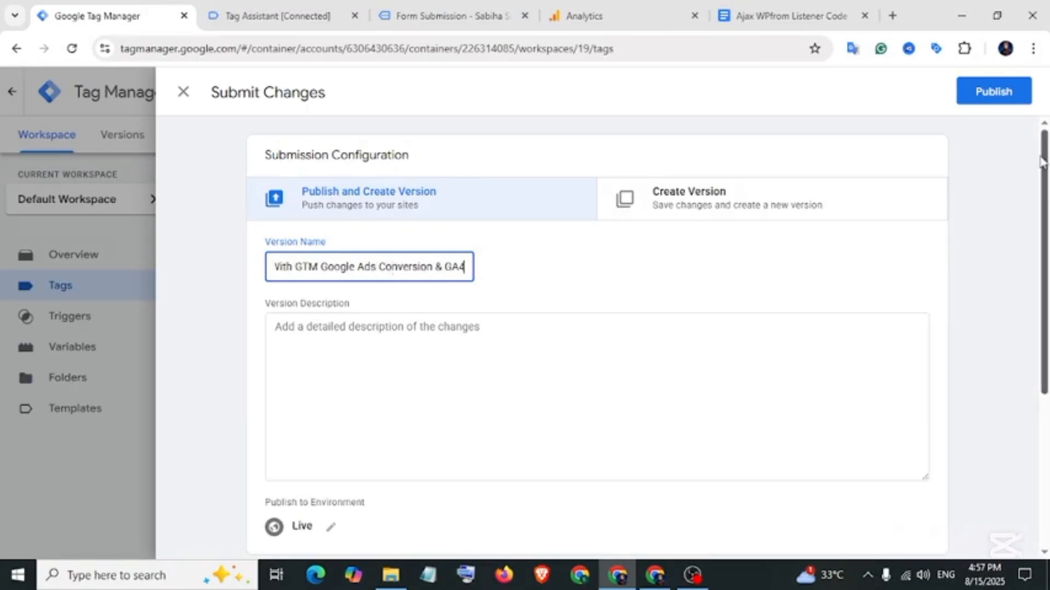
{"action": "left_click", "coordinate": [993, 91]}
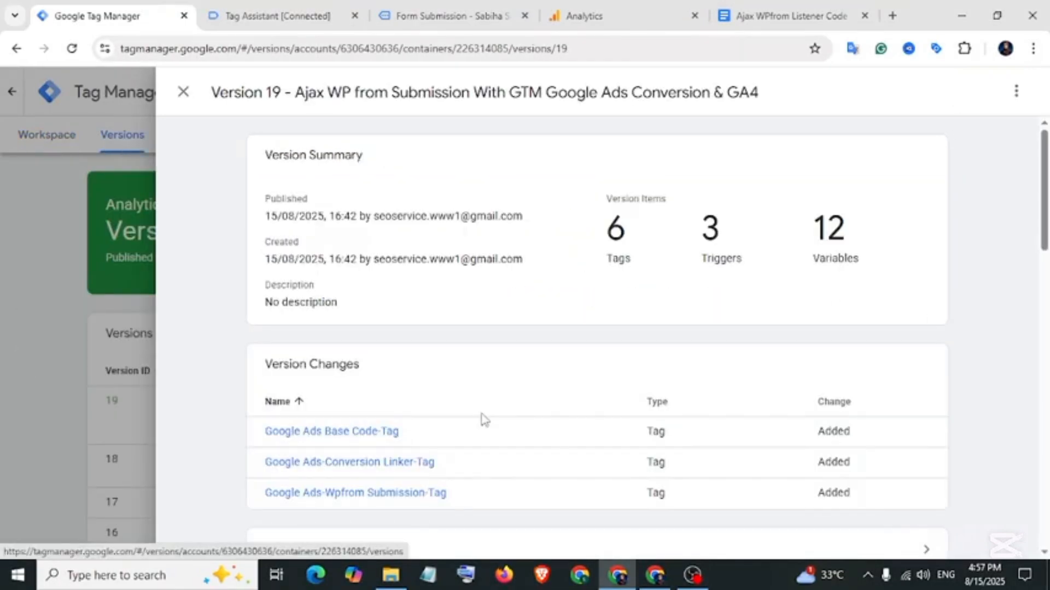